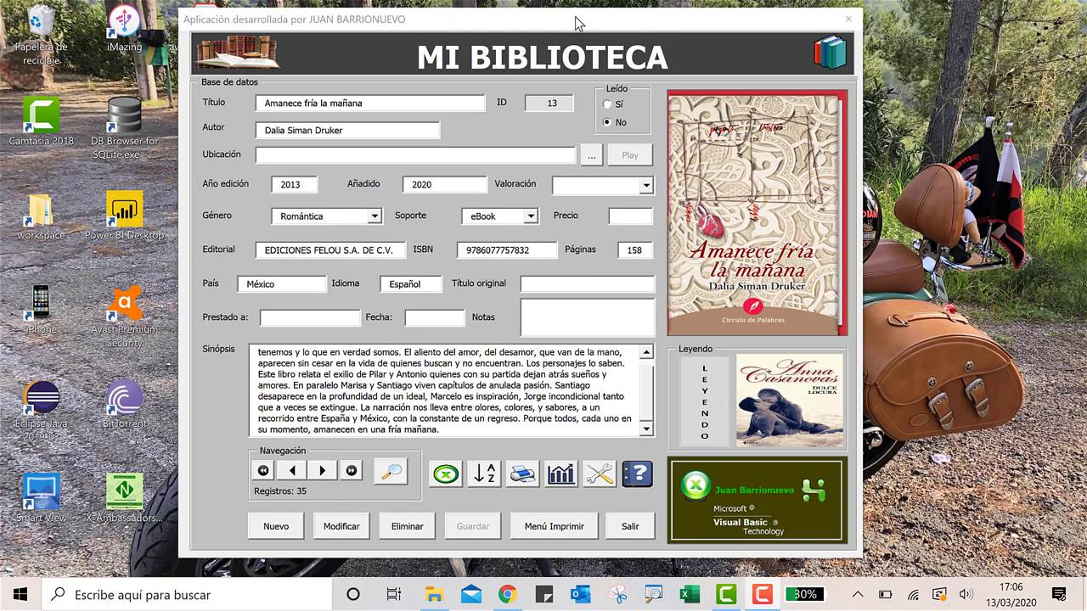
Browse the book records Dulce locura, El juego del león and El amor huele a café.
drag(572, 27, 574, 28)
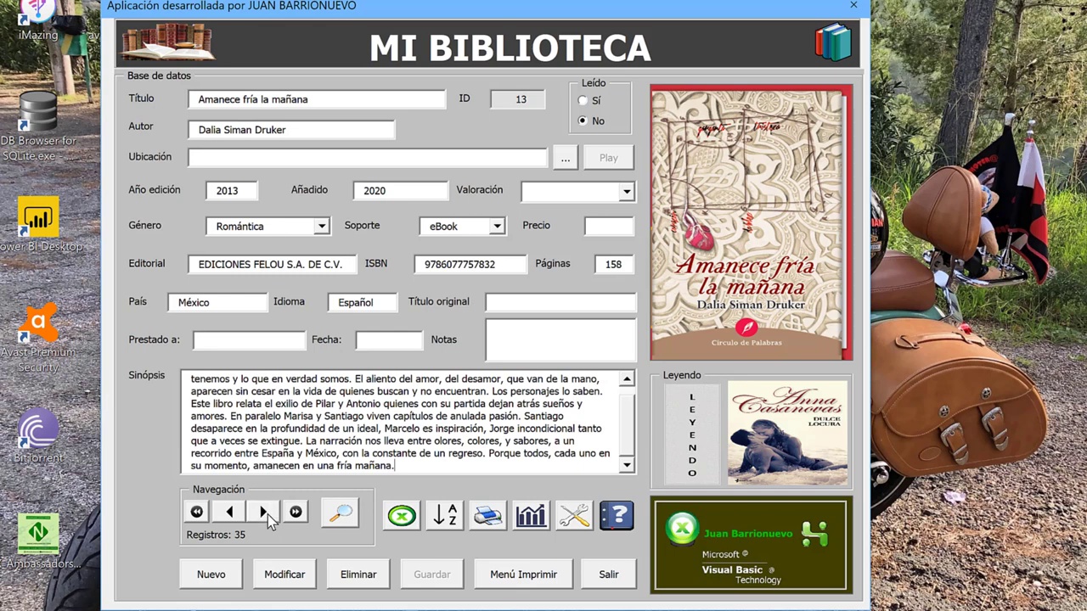
click(266, 512)
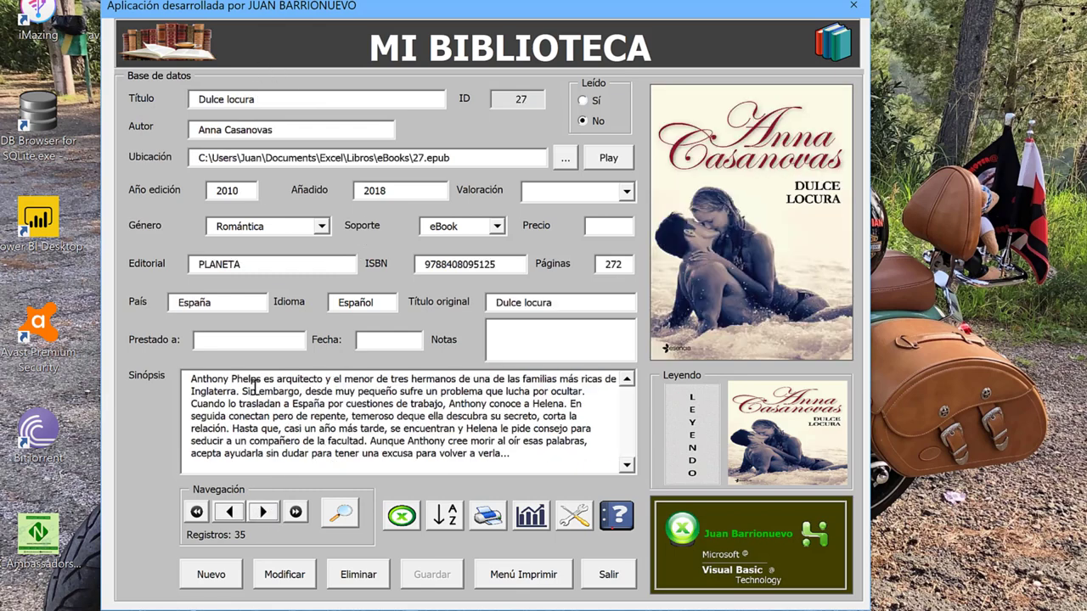
click(264, 512)
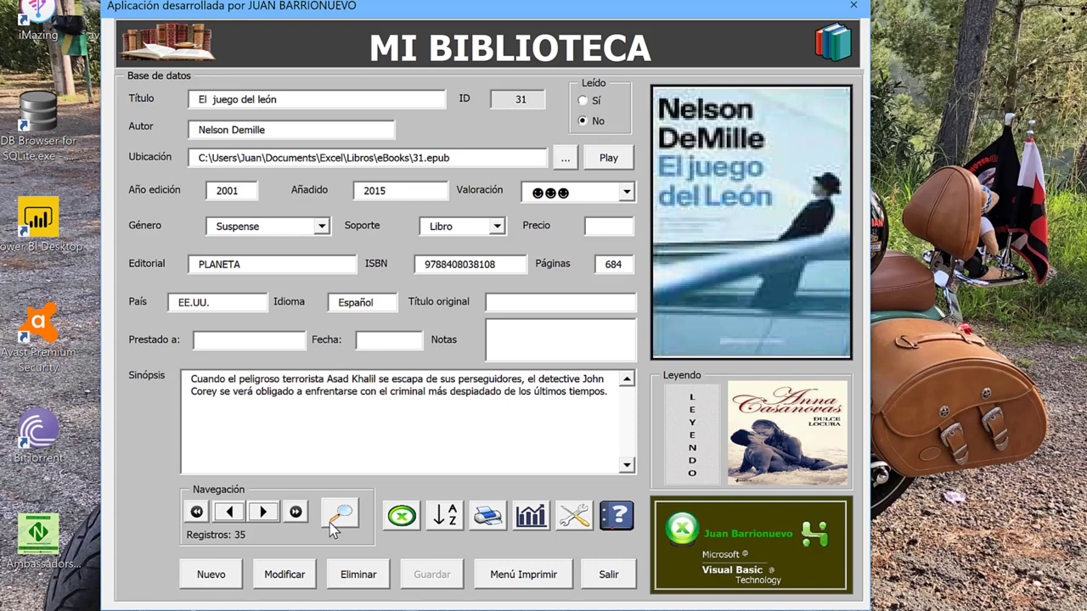
click(263, 512)
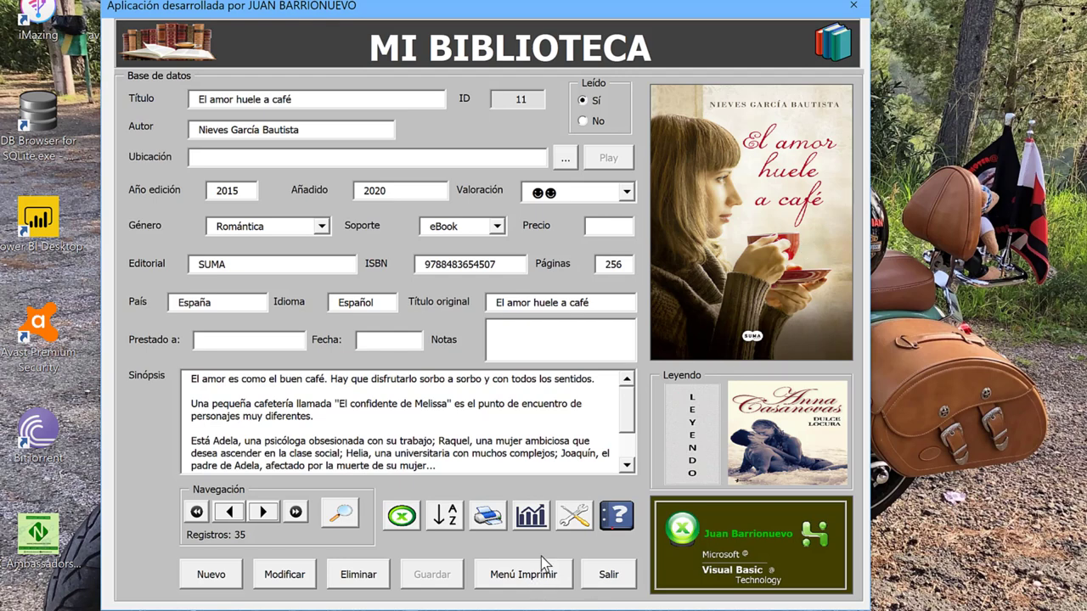
View the library statistics charts, close them, and leave the form for the workbook.
click(534, 524)
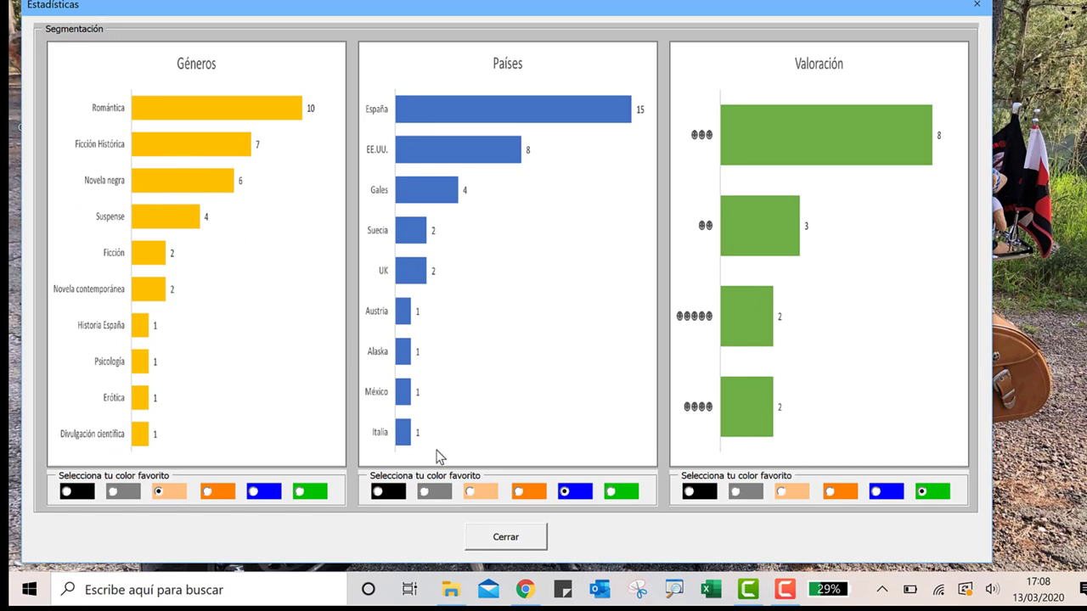
click(507, 538)
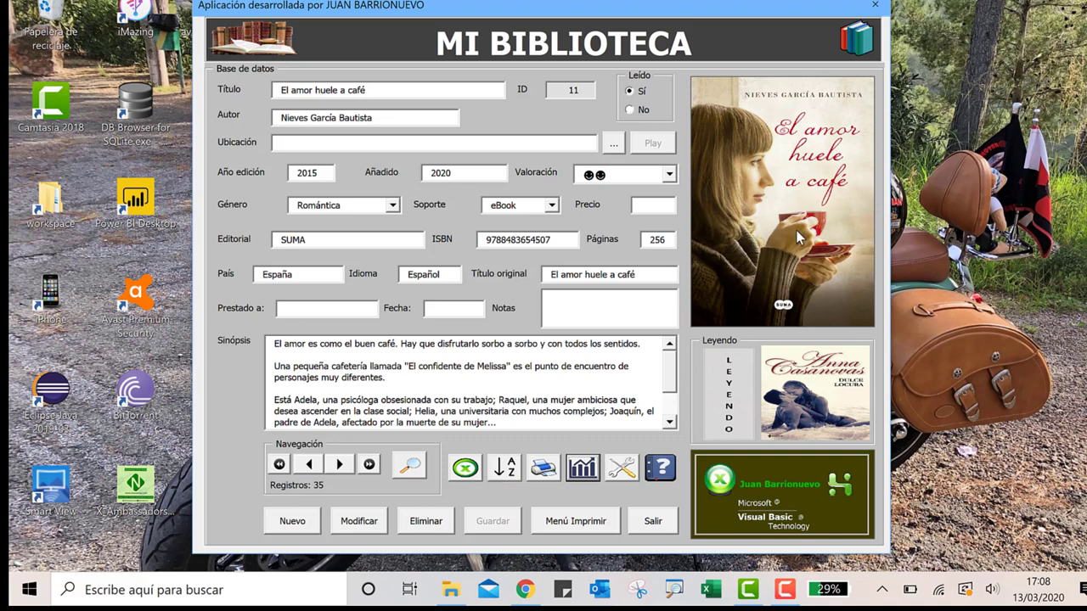
click(467, 472)
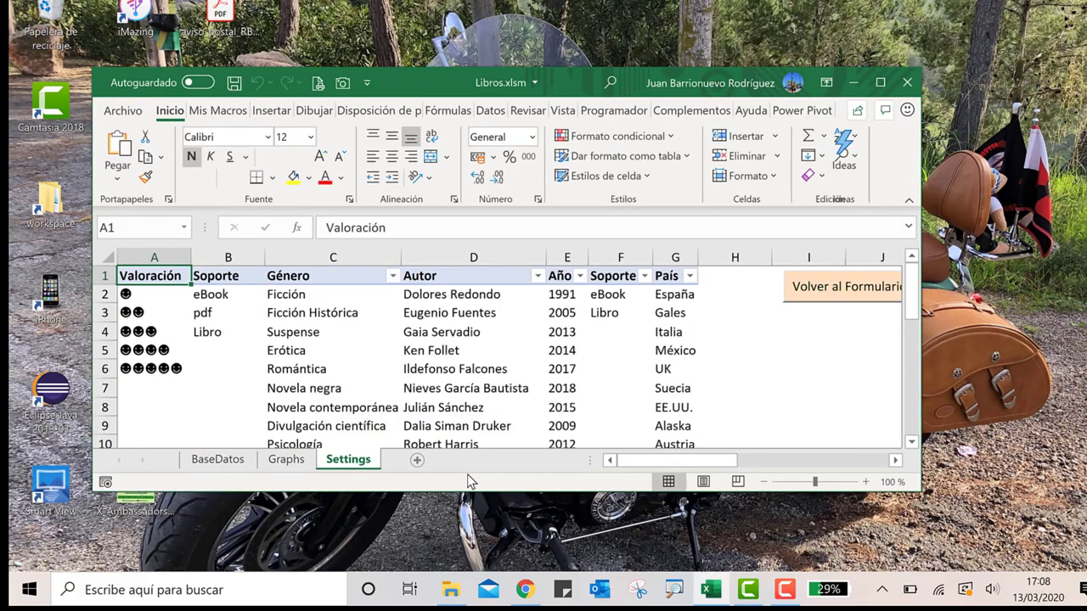
Maximize Libros.xlsm, view the BaseDatos, Graphs and Settings sheets, then launch Visual Basic from Programador.
click(881, 83)
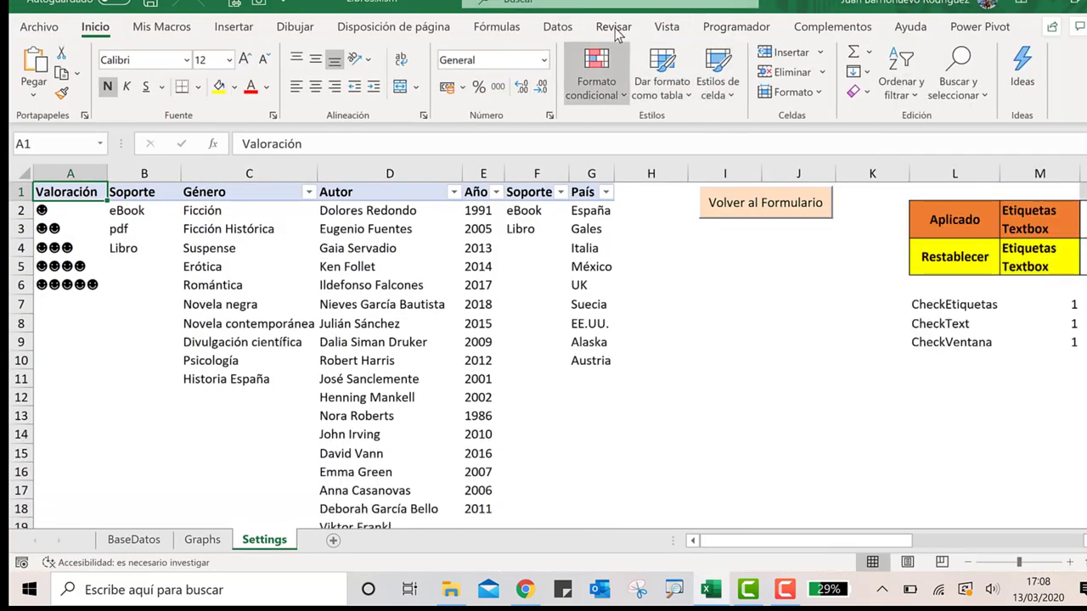
click(140, 541)
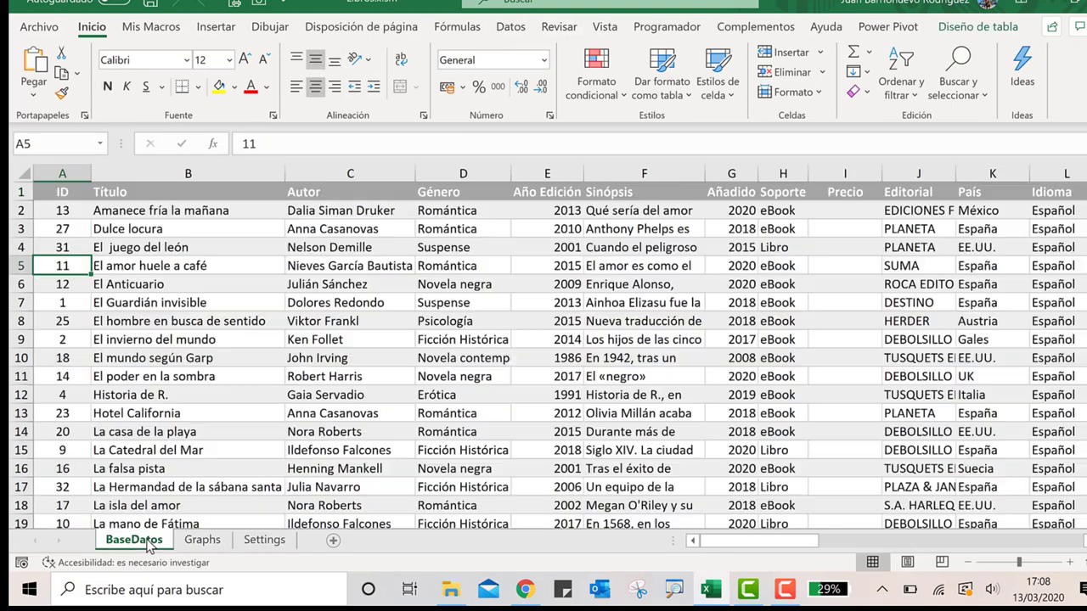
click(214, 544)
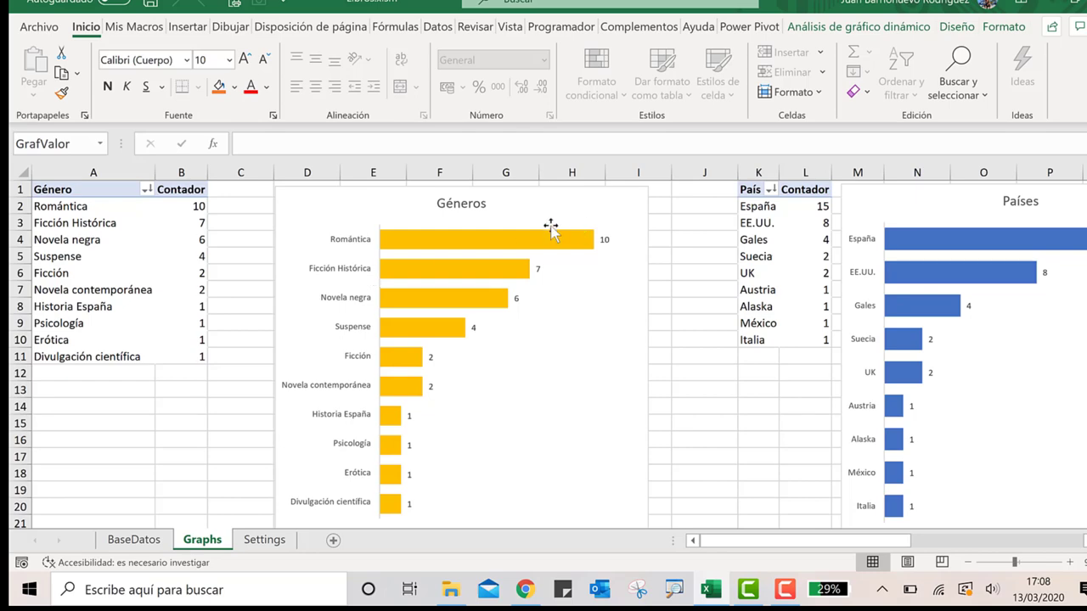
click(274, 543)
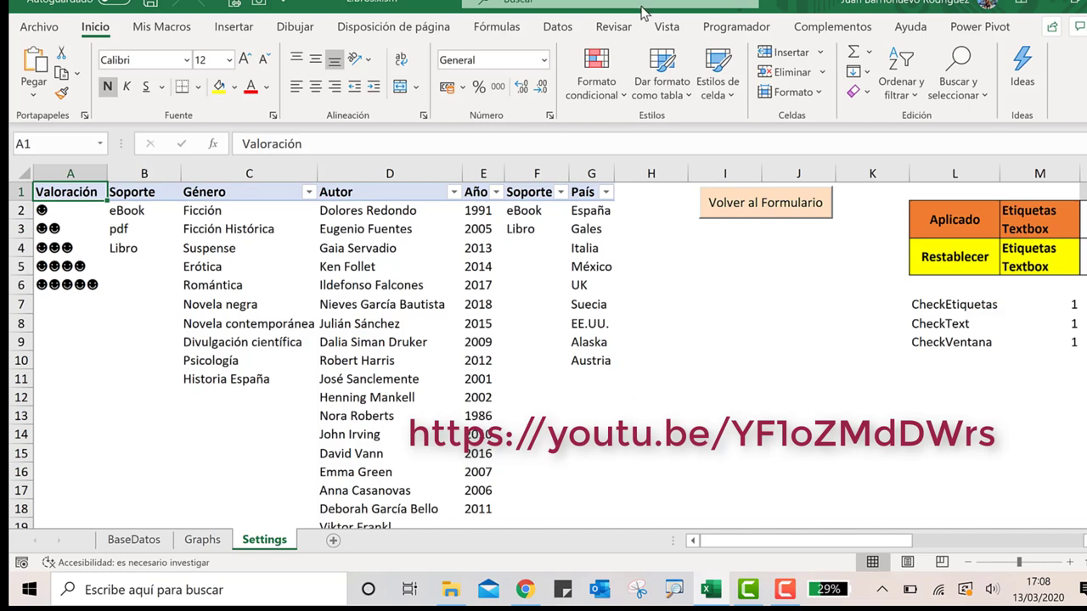
click(736, 28)
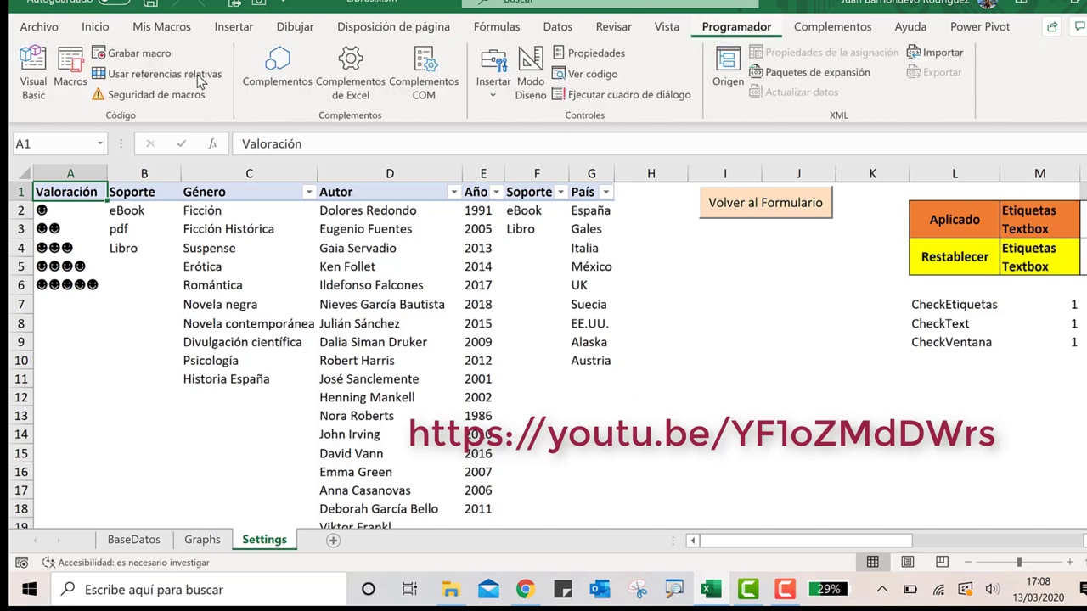
click(32, 89)
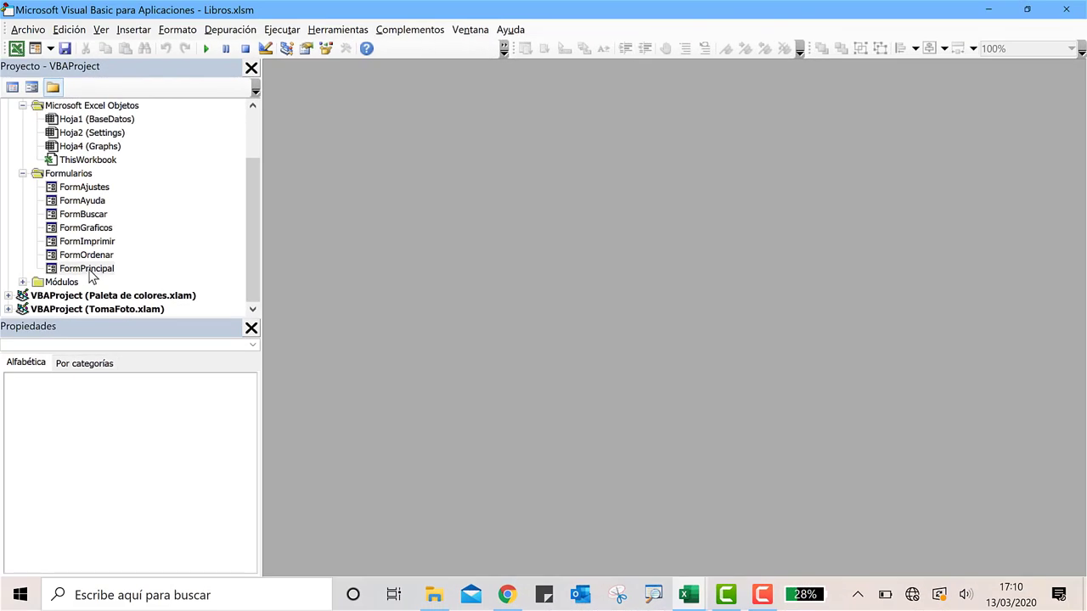
Open FormPrincipal's design, inspect the ImgCover picture's Name and other properties, then close the designer.
double_click(88, 268)
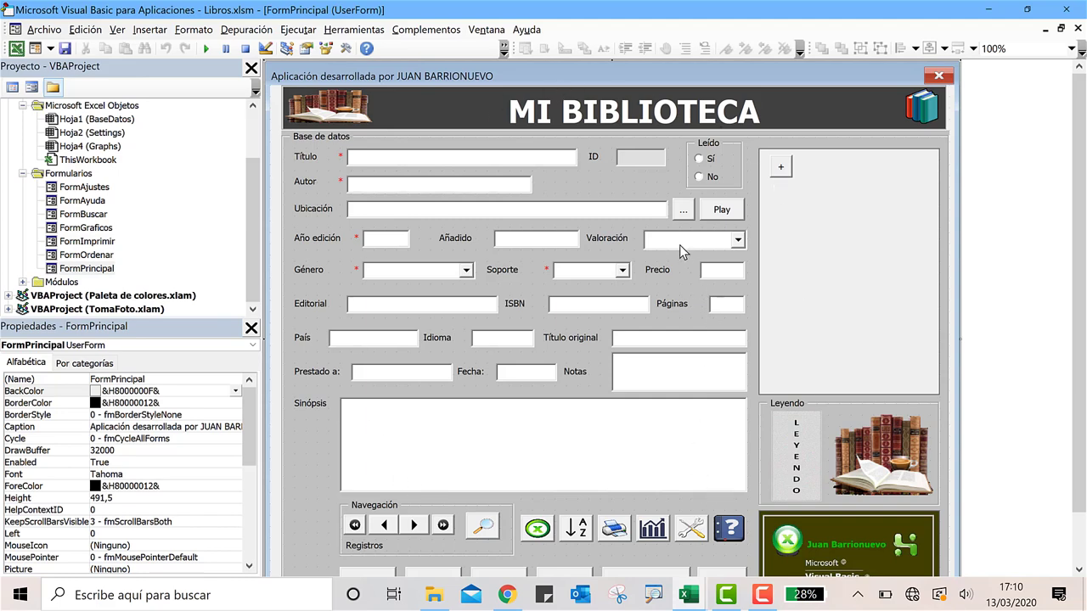
click(822, 343)
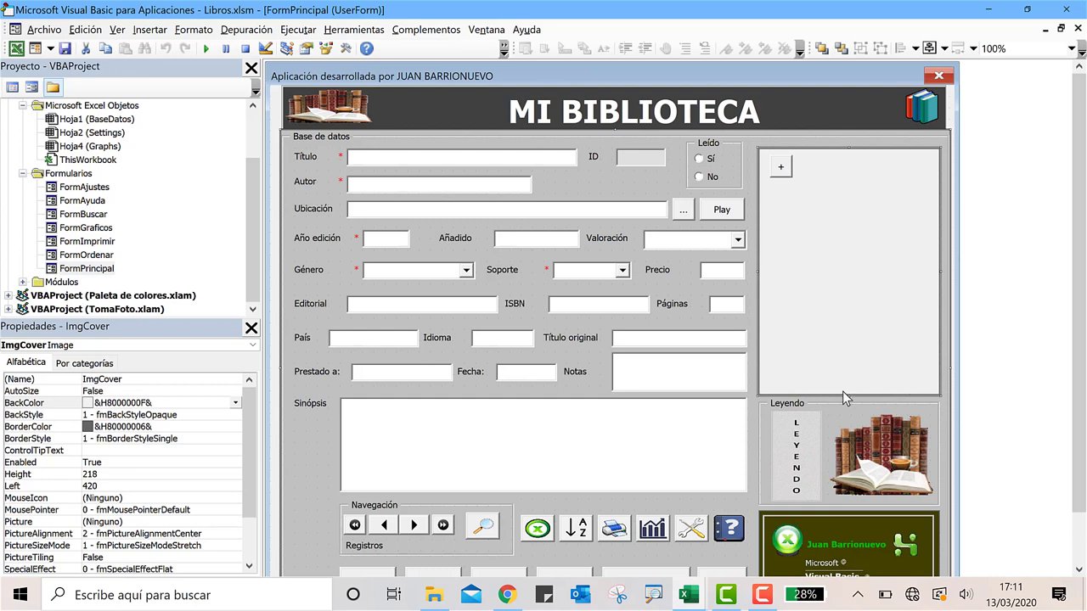
click(137, 382)
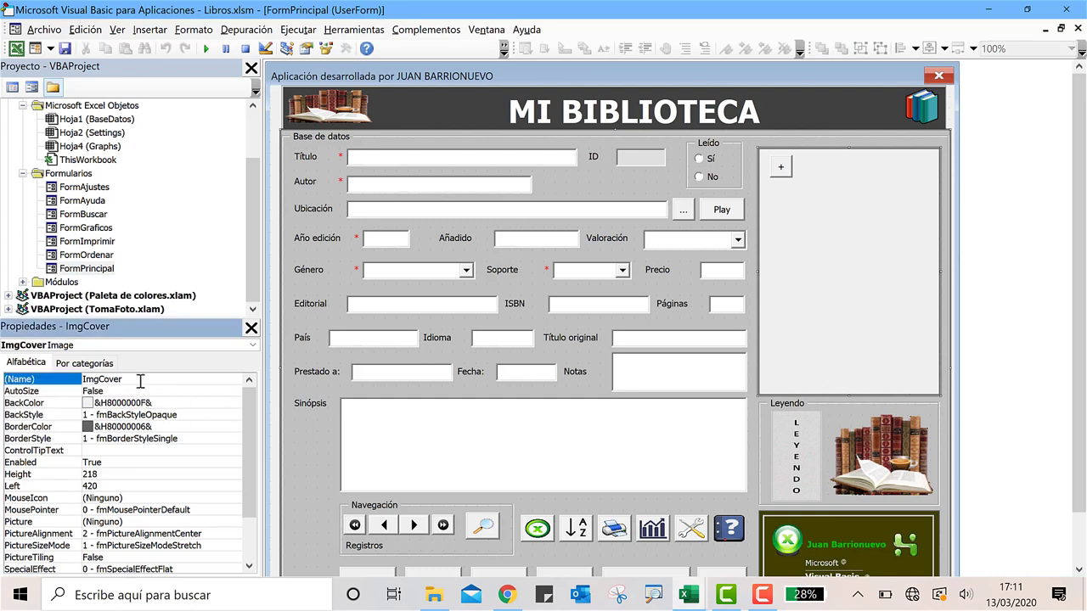
double_click(145, 379)
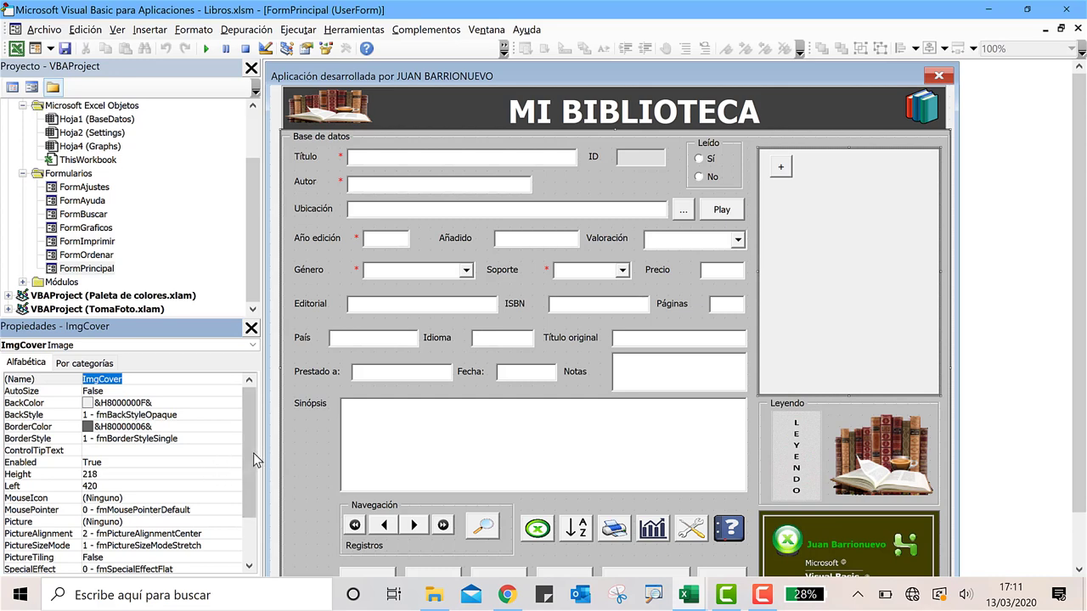
click(243, 525)
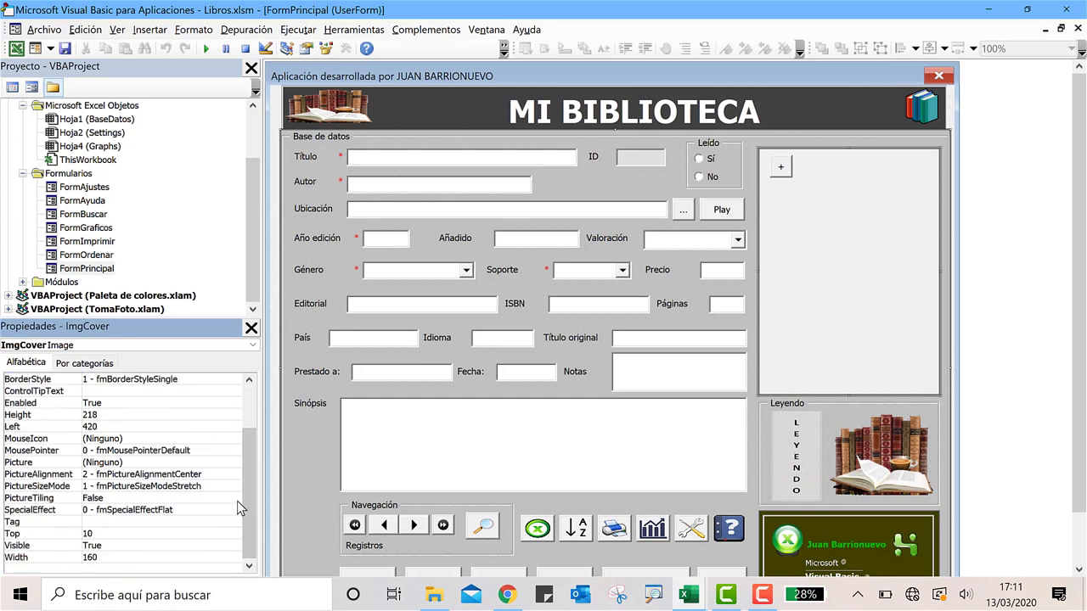
click(243, 424)
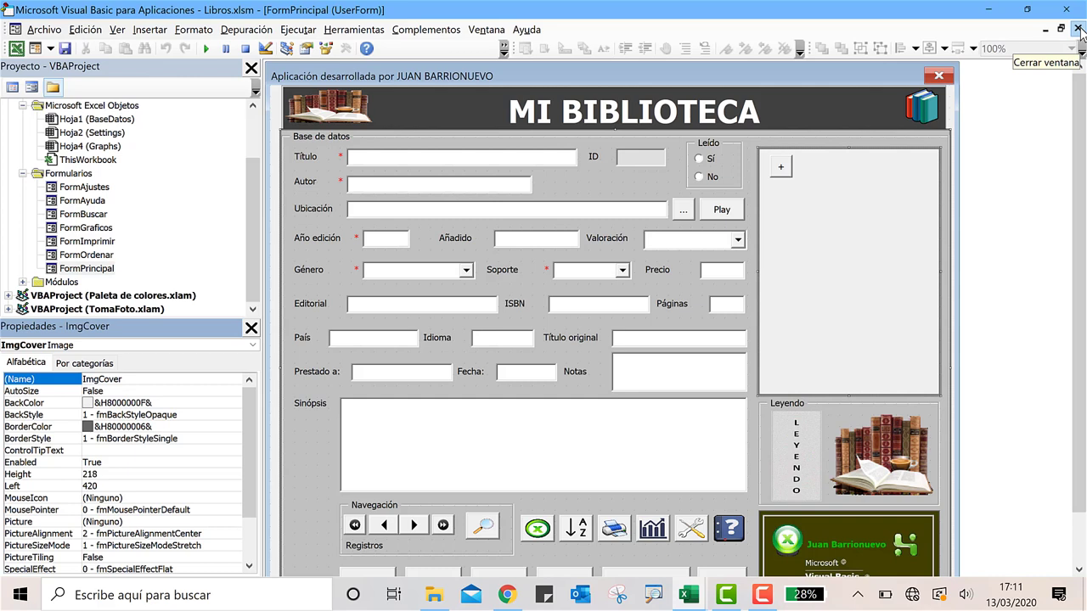
click(1078, 28)
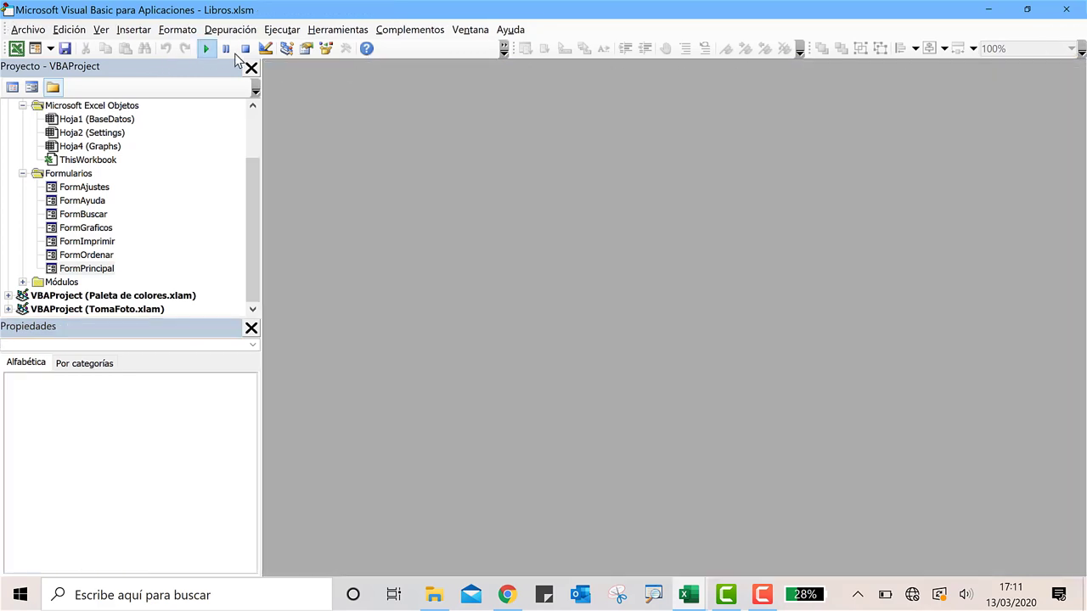
Insert a new UserForm1 and enlarge it to about 268 points tall.
click(132, 30)
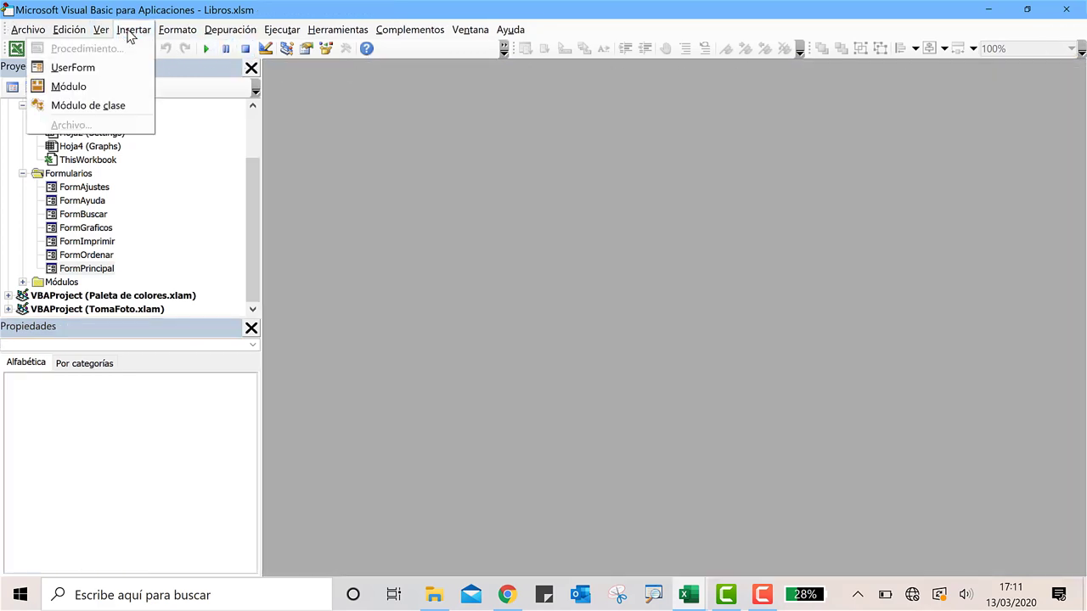
click(92, 67)
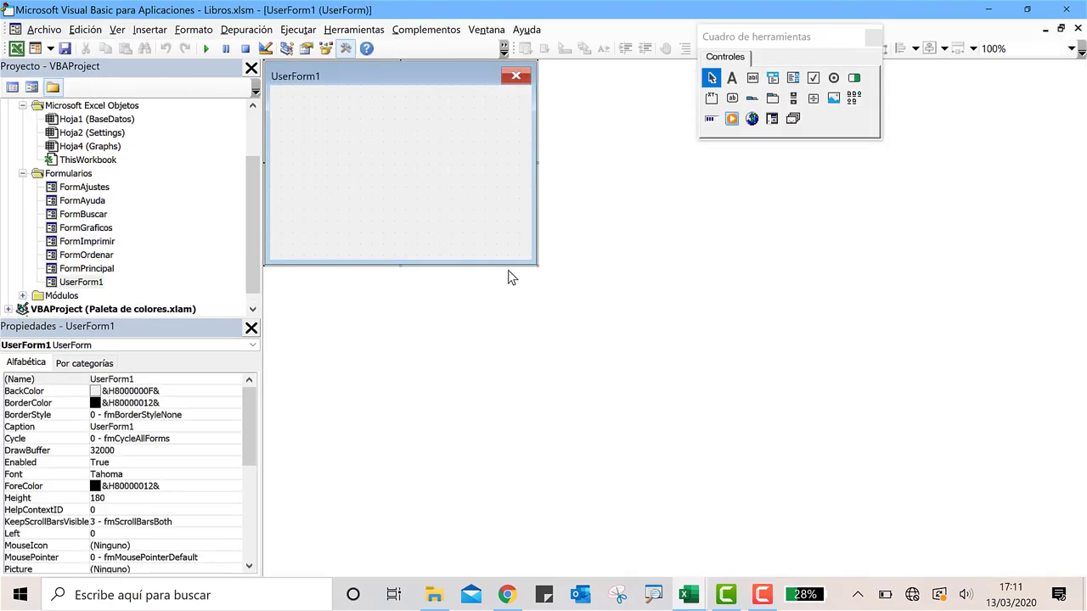
drag(538, 267, 677, 364)
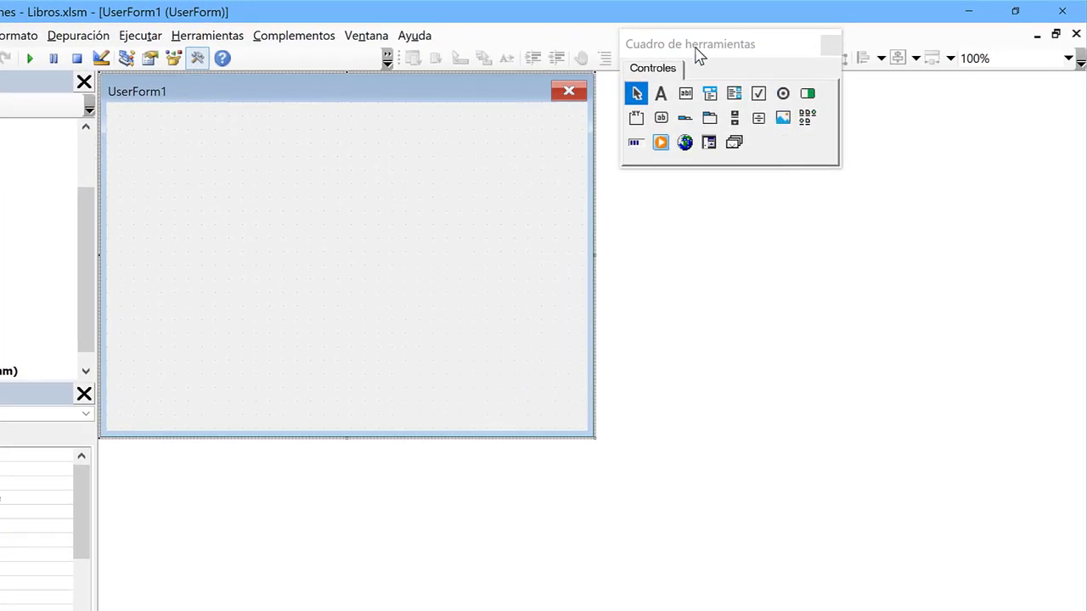
drag(704, 47, 707, 102)
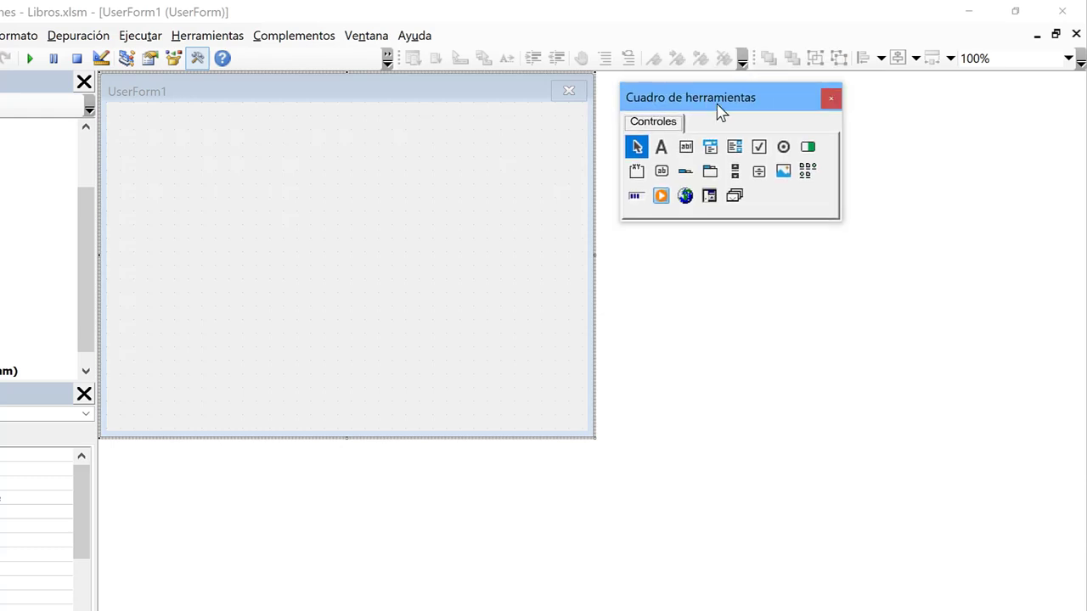
Draw an Image1 box and reshape it into a wide, short strip along the form's top.
click(784, 172)
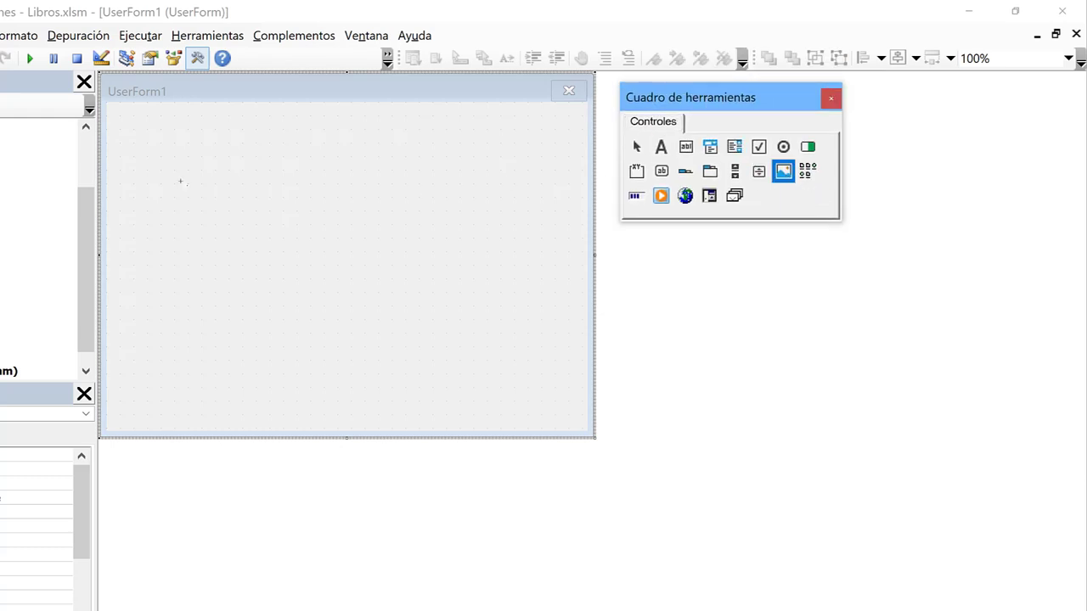
drag(134, 129, 257, 266)
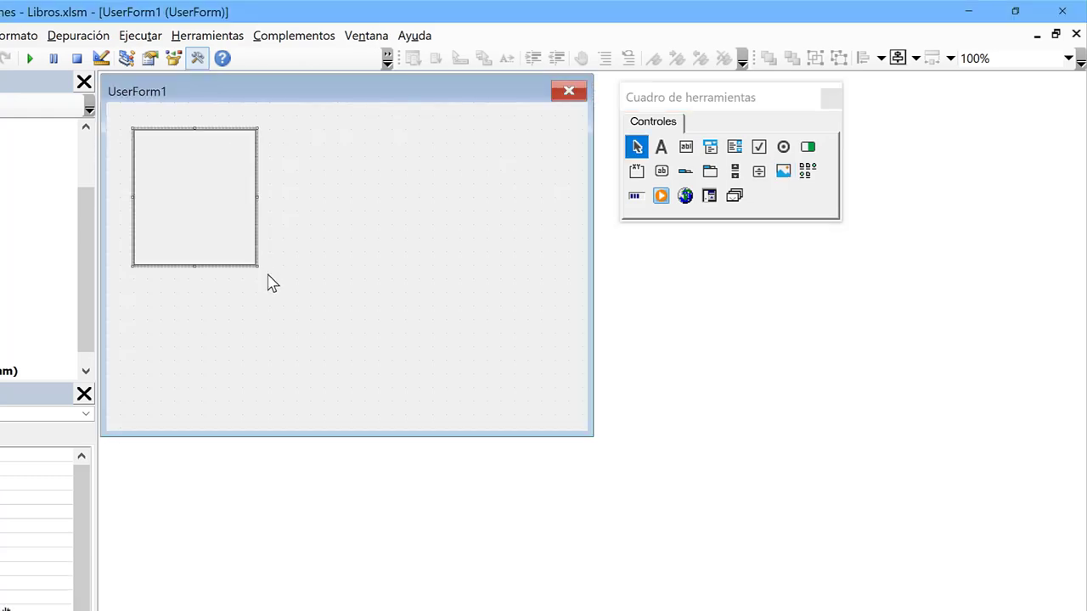
drag(257, 266, 346, 374)
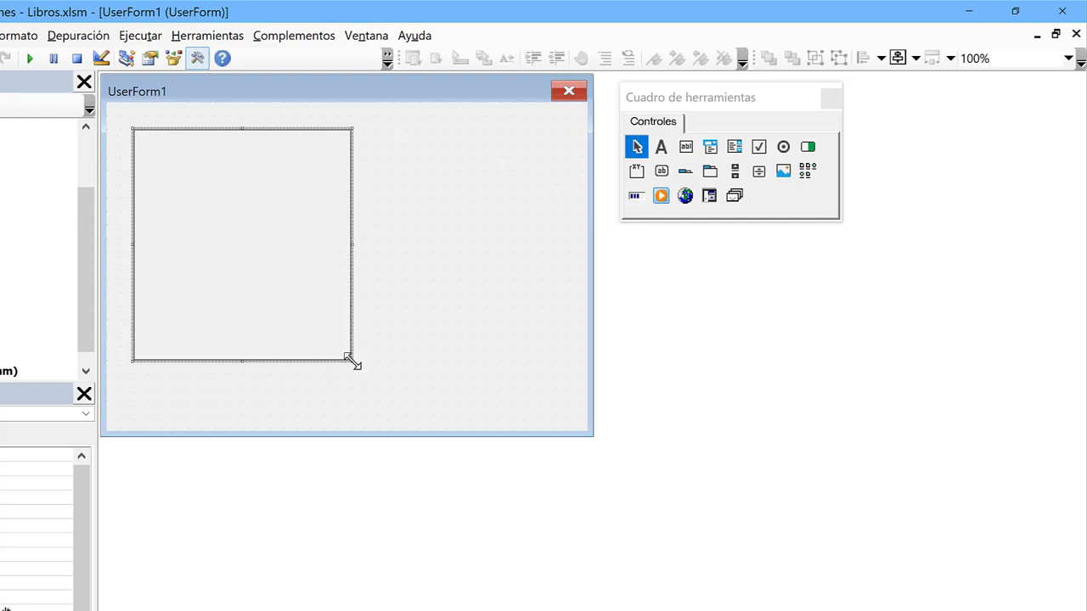
mouse_move(353, 362)
mouse_down()
mouse_move(265, 263)
mouse_move(257, 239)
mouse_up()
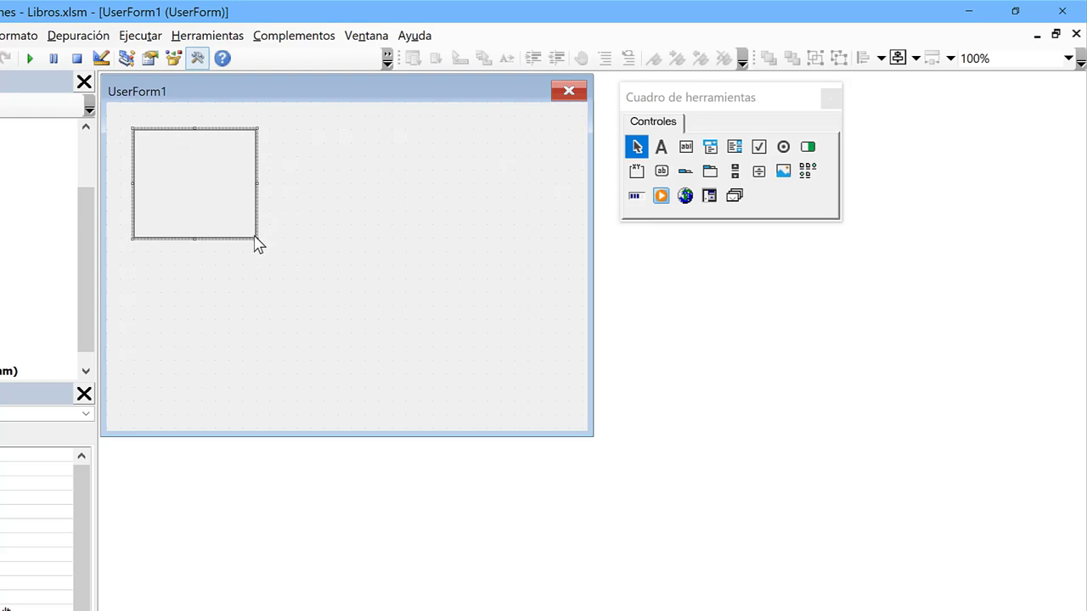
mouse_move(256, 238)
mouse_down()
mouse_move(361, 203)
mouse_move(378, 208)
mouse_up()
drag(265, 127, 476, 113)
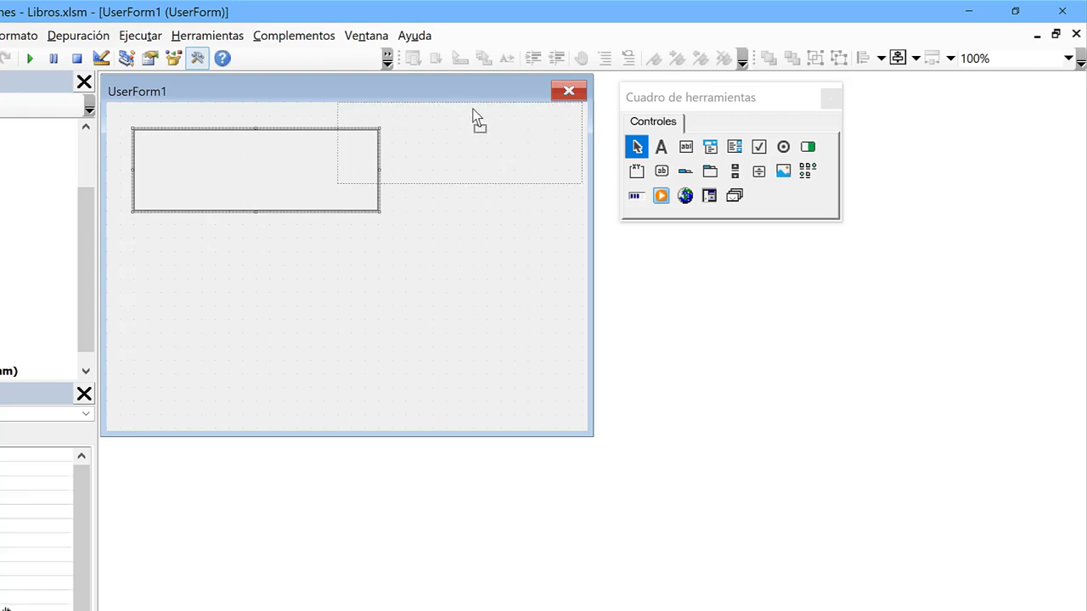
drag(475, 113, 476, 114)
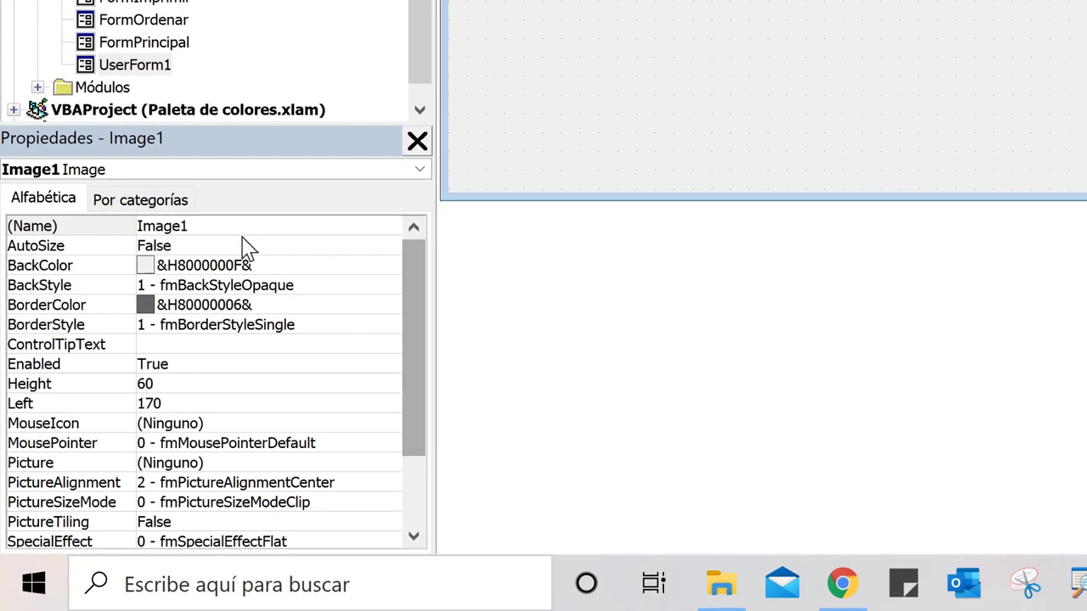
click(240, 232)
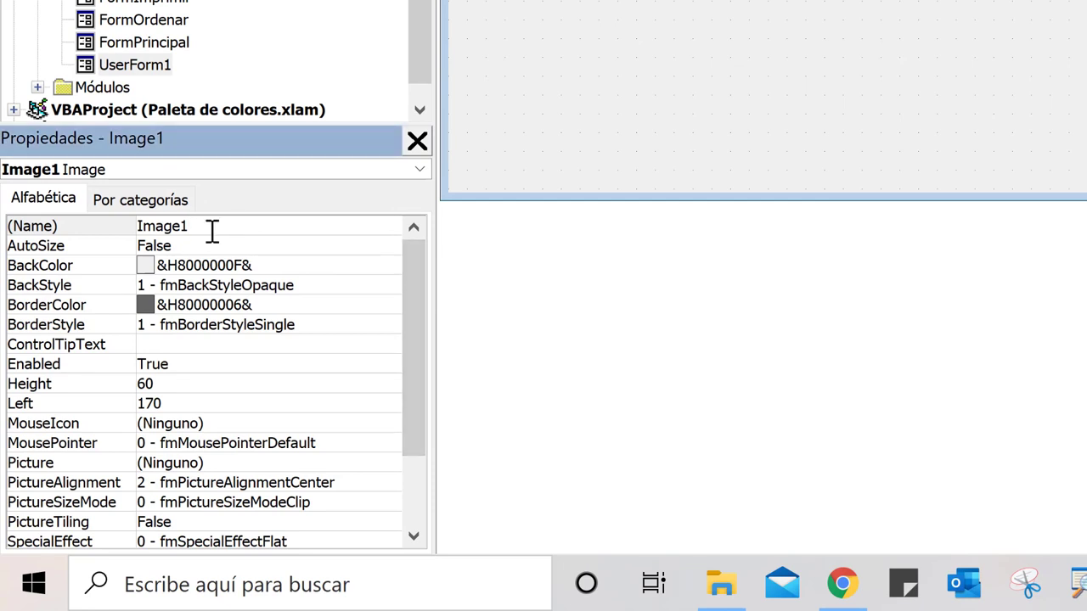
click(101, 225)
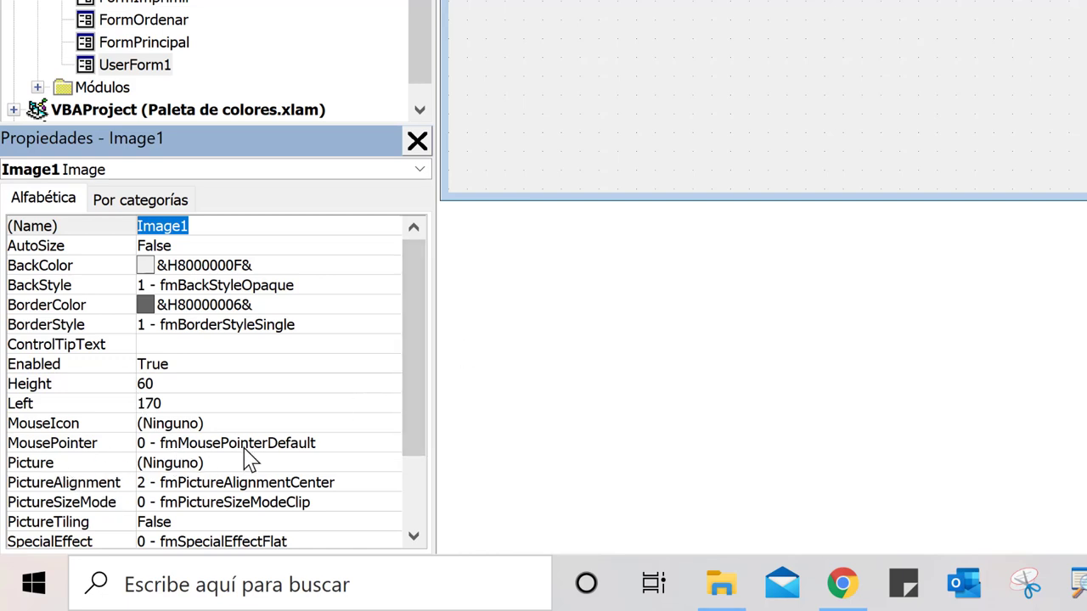
drag(422, 441, 422, 503)
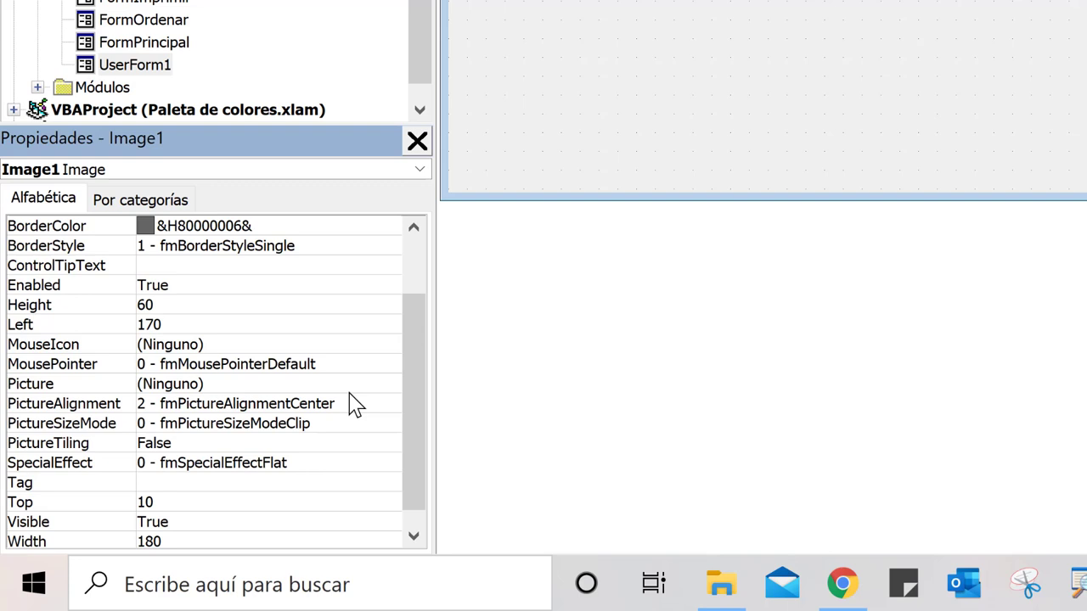
click(219, 386)
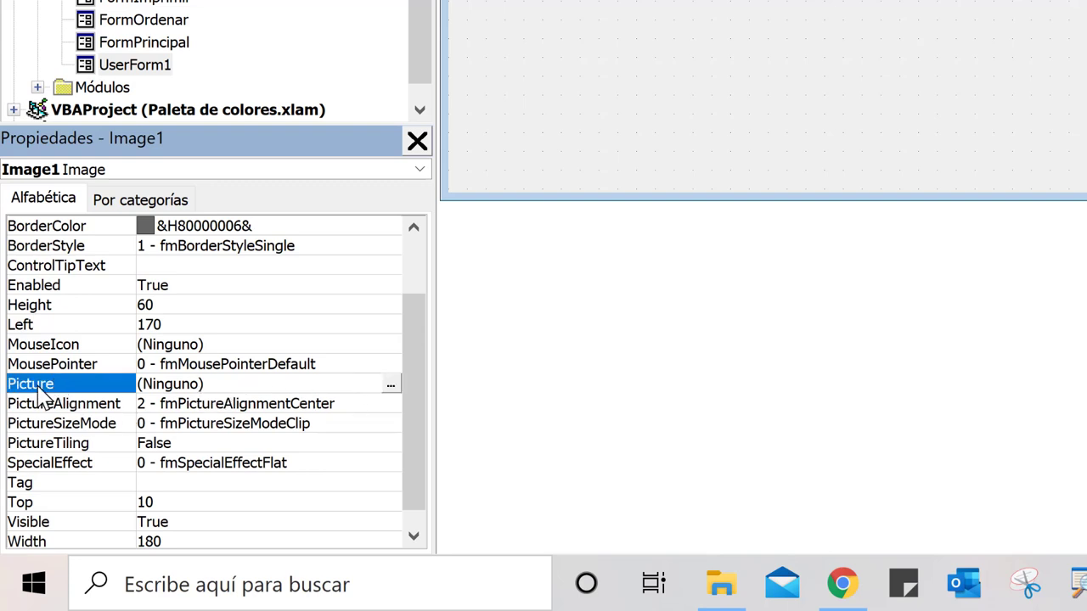
Load the Apple-Iphone-6-16gb.jpg picture into Image1's Picture property.
click(390, 388)
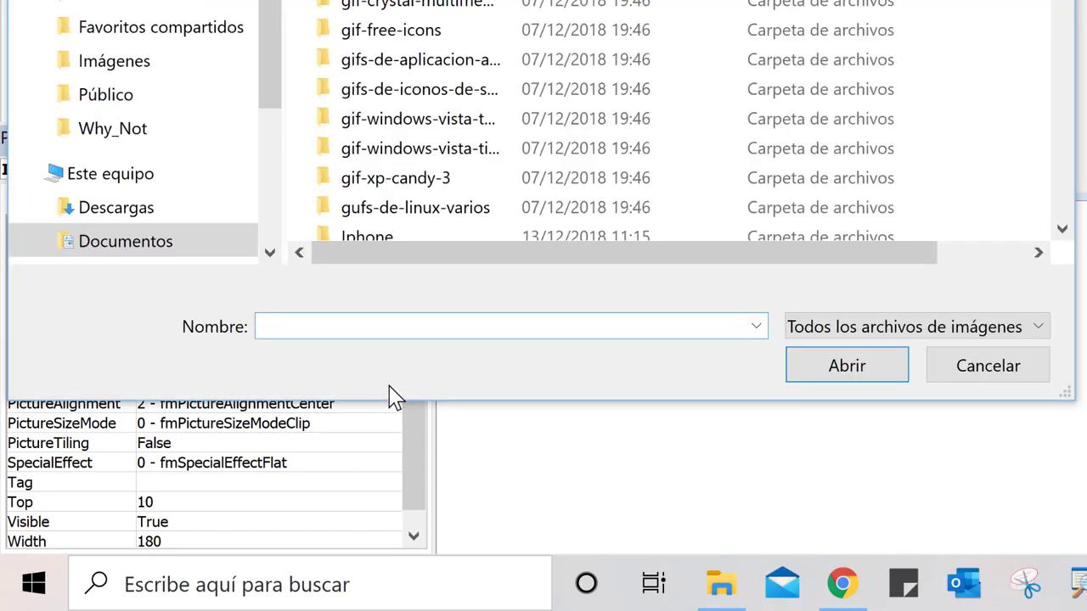
scroll(550, 48, down, 1)
scroll(550, 47, down, 10)
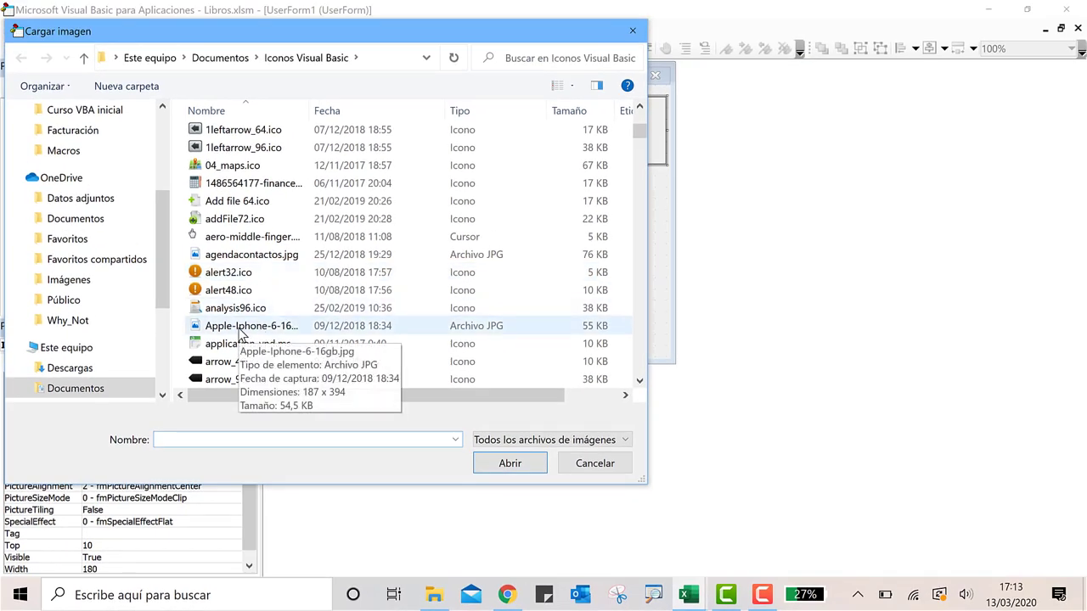
double_click(240, 333)
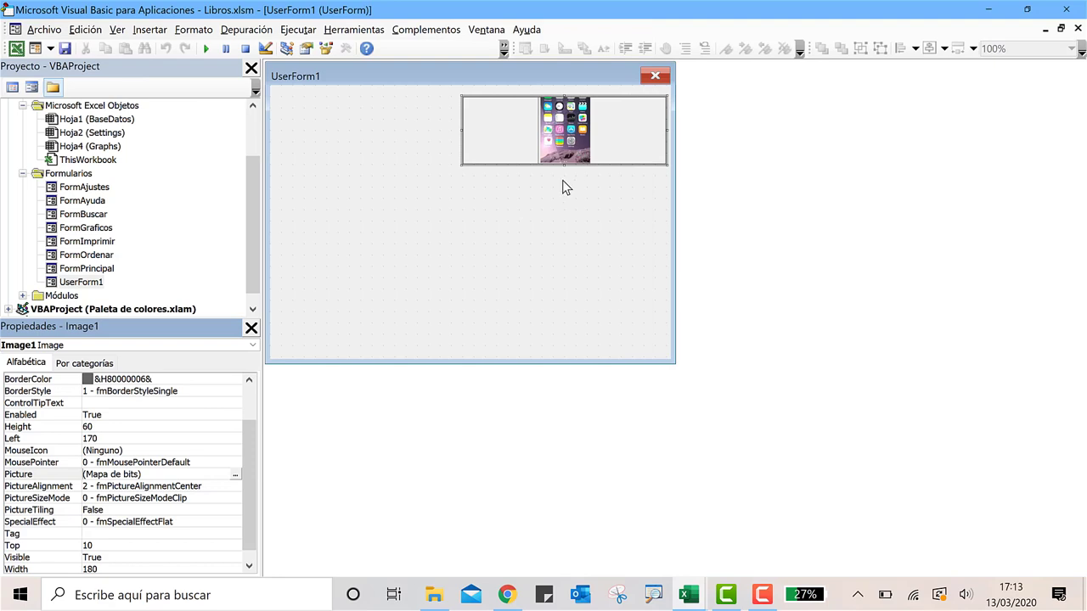
Replace Image1's picture with Firma.JPG and check the banner at a taller height before restoring it.
click(236, 475)
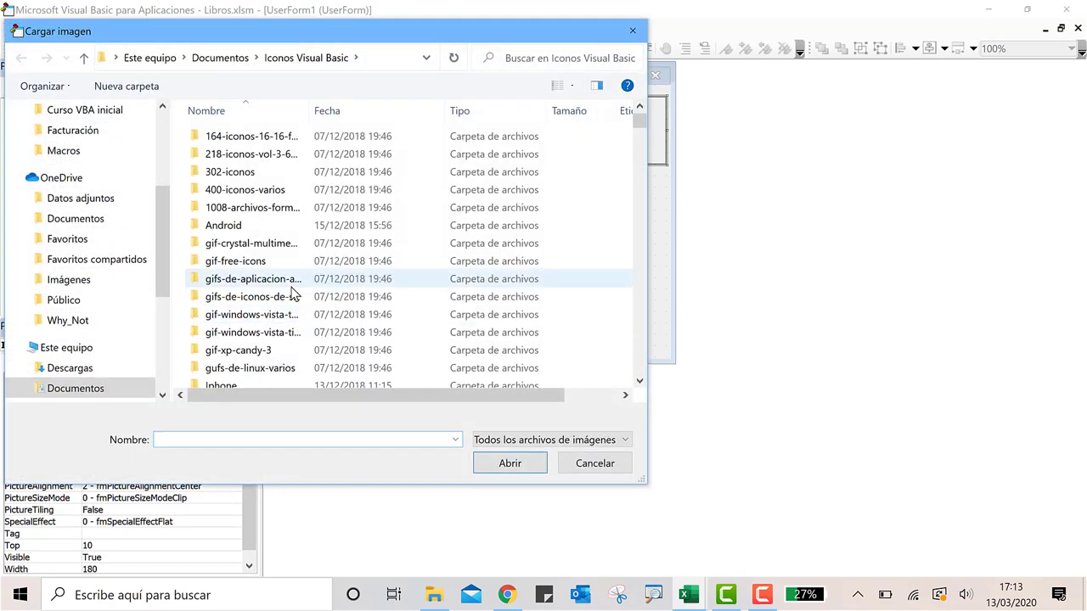
scroll(292, 293, down, 5)
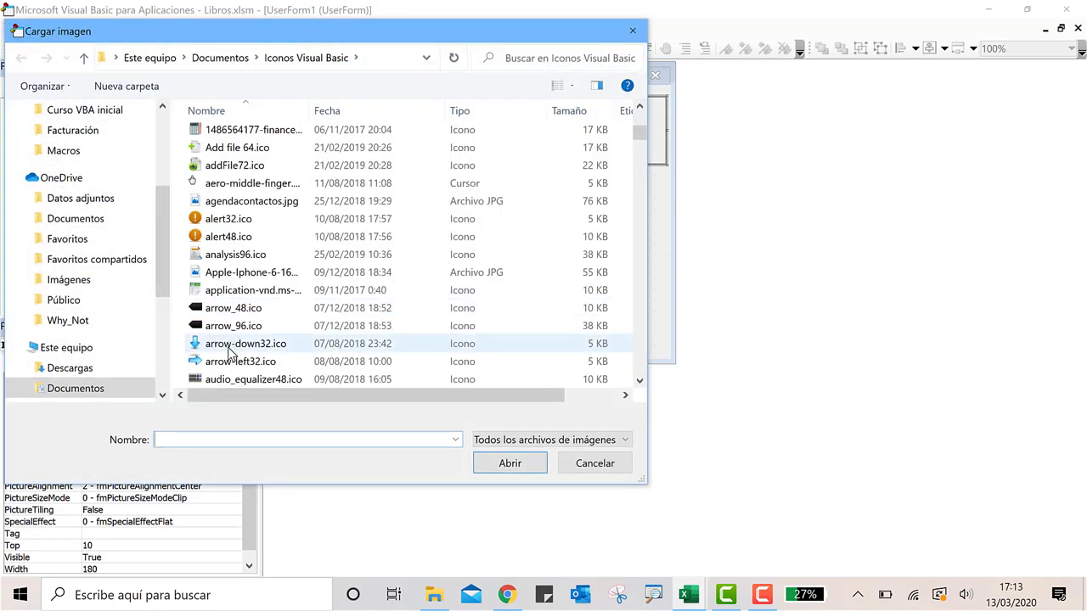
click(252, 308)
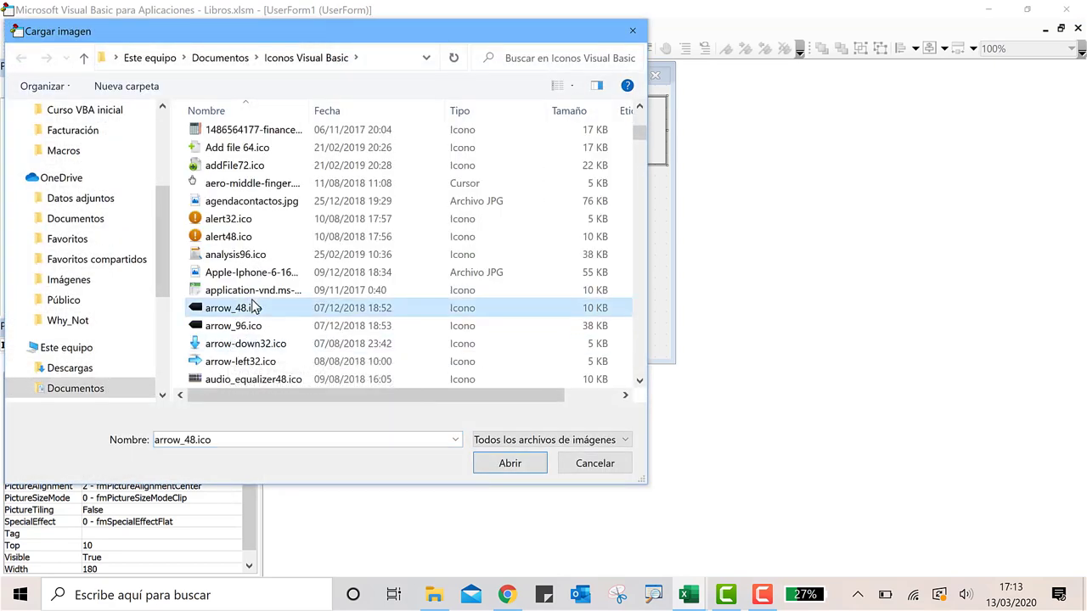
scroll(253, 307, down, 5)
click(253, 307)
scroll(253, 307, down, 1)
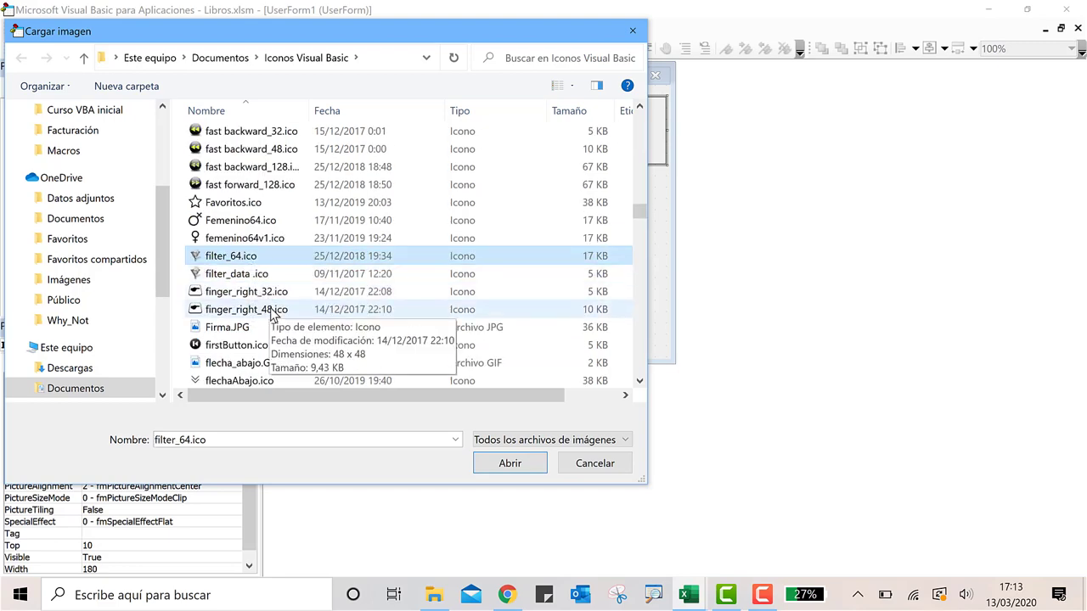
click(230, 334)
double_click(230, 333)
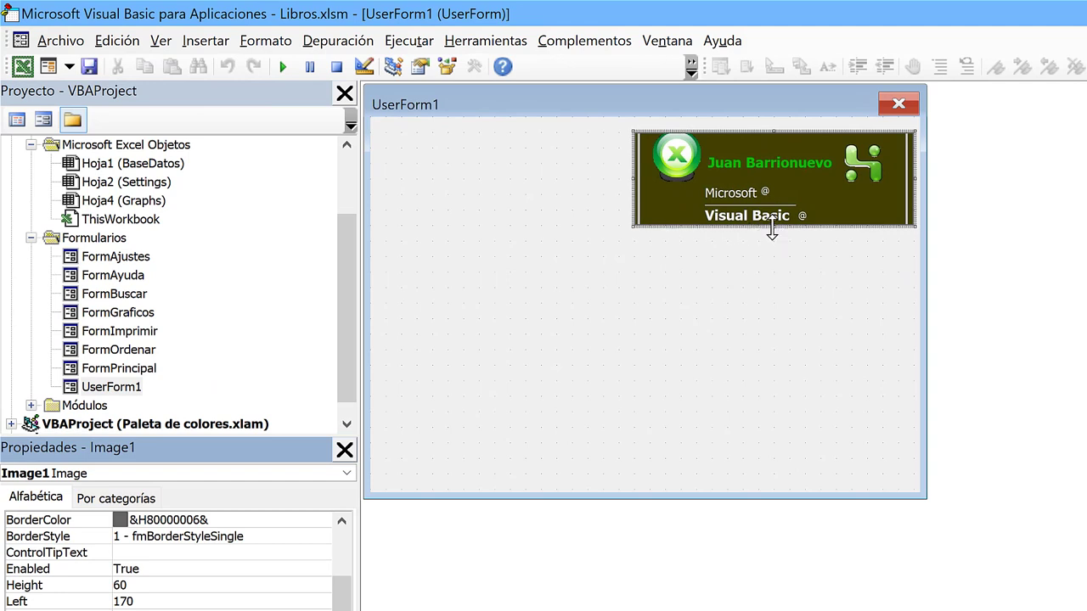
drag(772, 227, 776, 258)
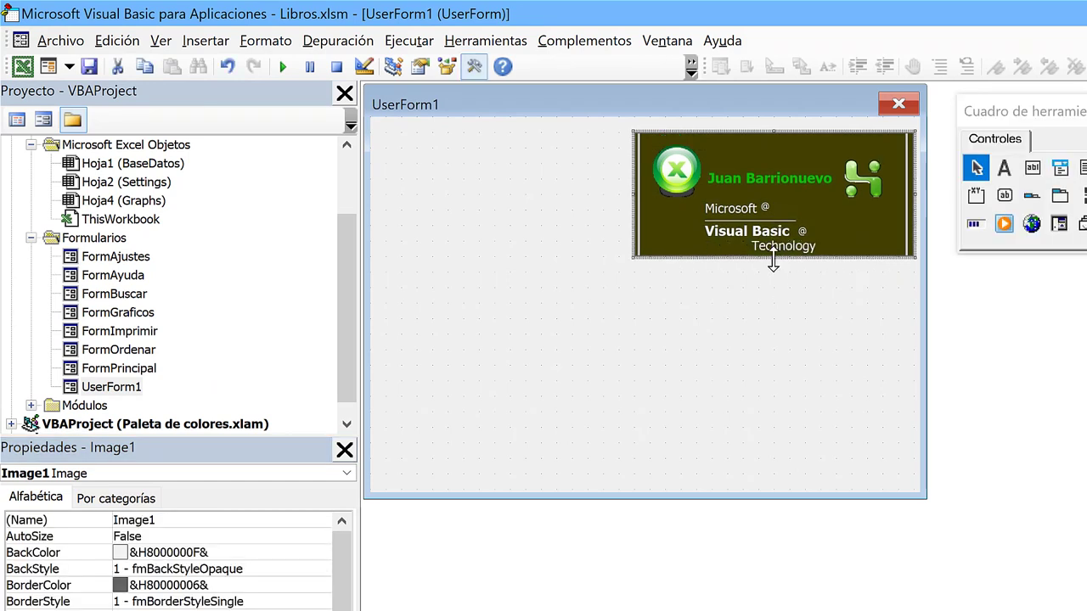
drag(774, 256, 775, 226)
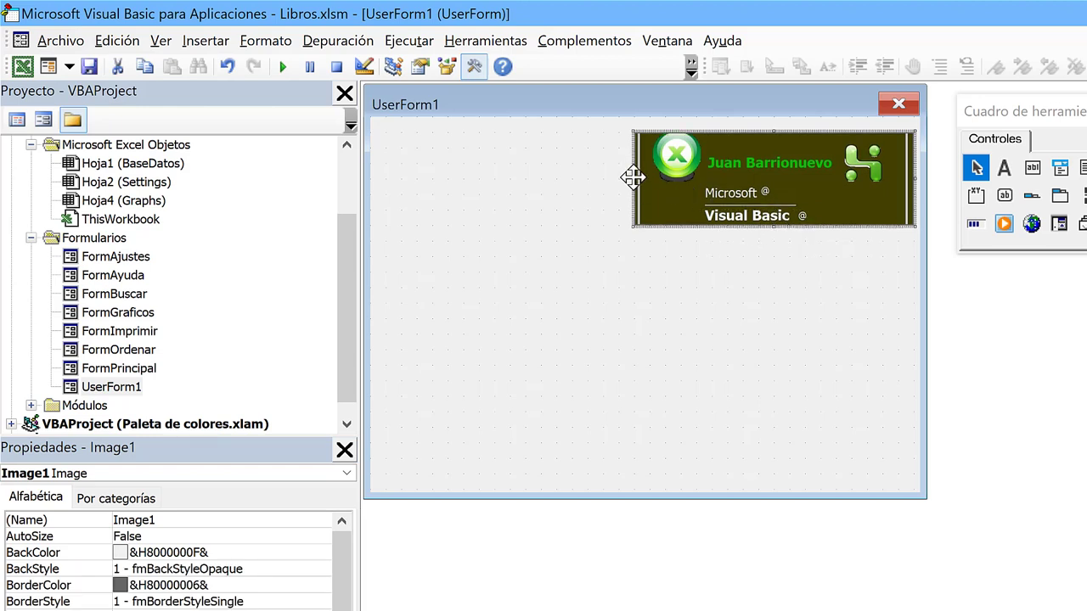
Narrow and shorten Image1, then set PictureSizeMode to 1 - fmPictureSizeModeStretch after trying zoom.
drag(635, 178, 727, 173)
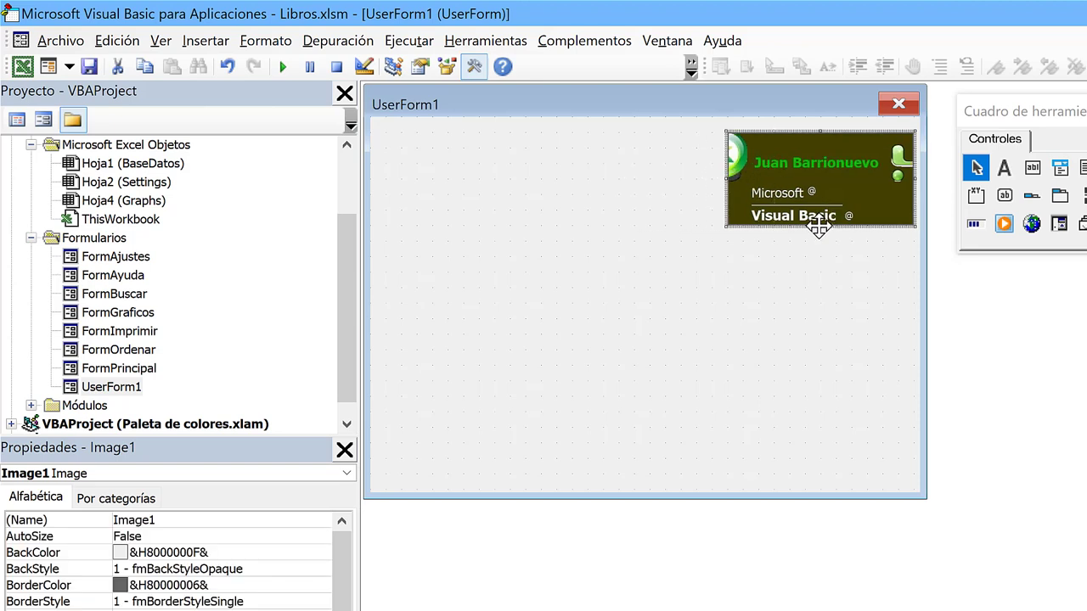
drag(820, 227, 821, 180)
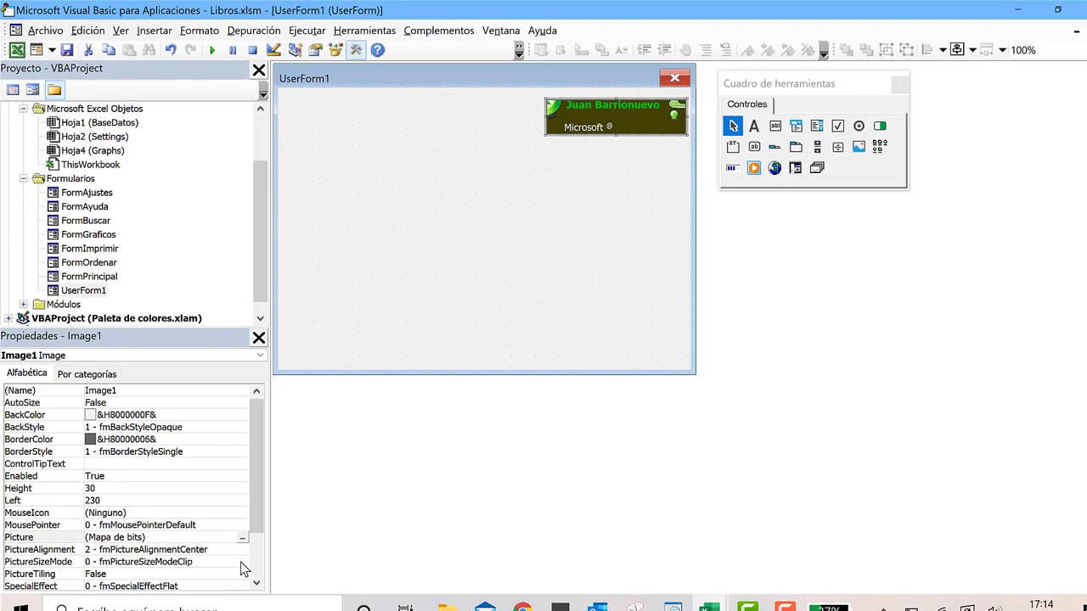
click(244, 564)
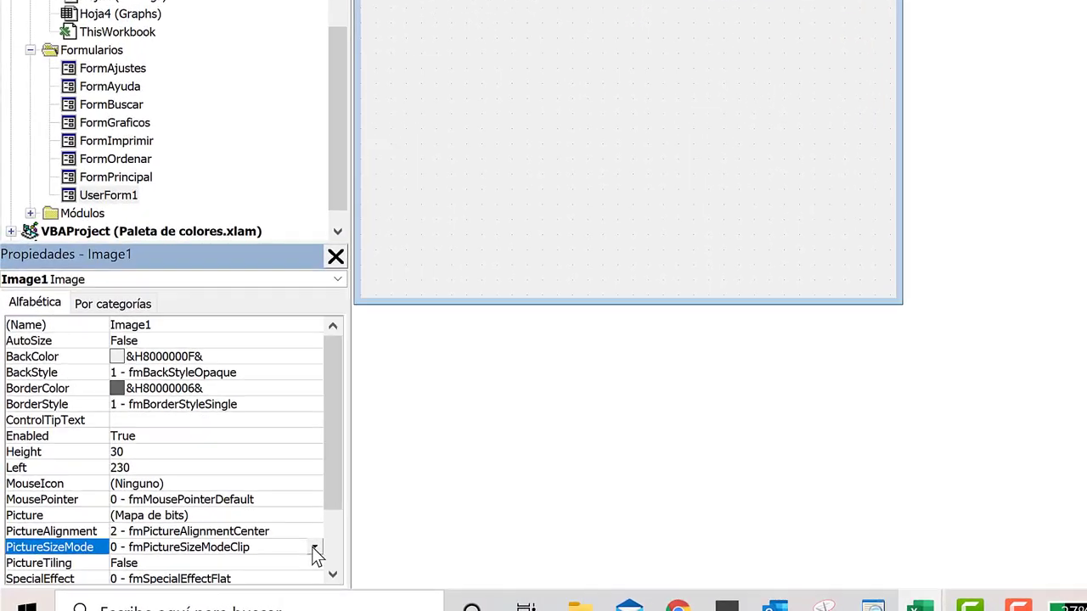
drag(386, 452, 387, 506)
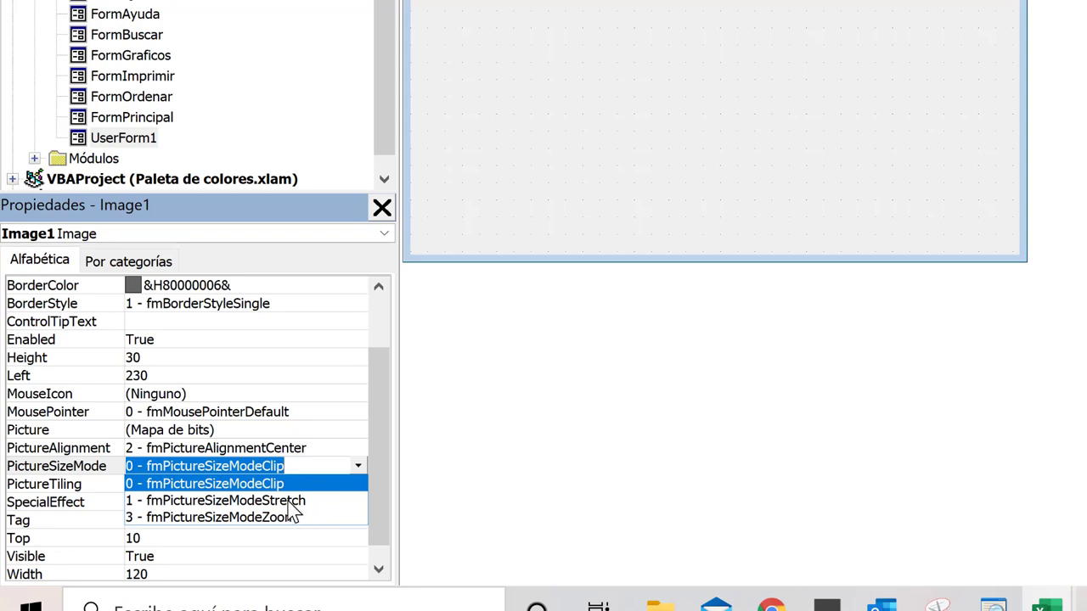
click(288, 501)
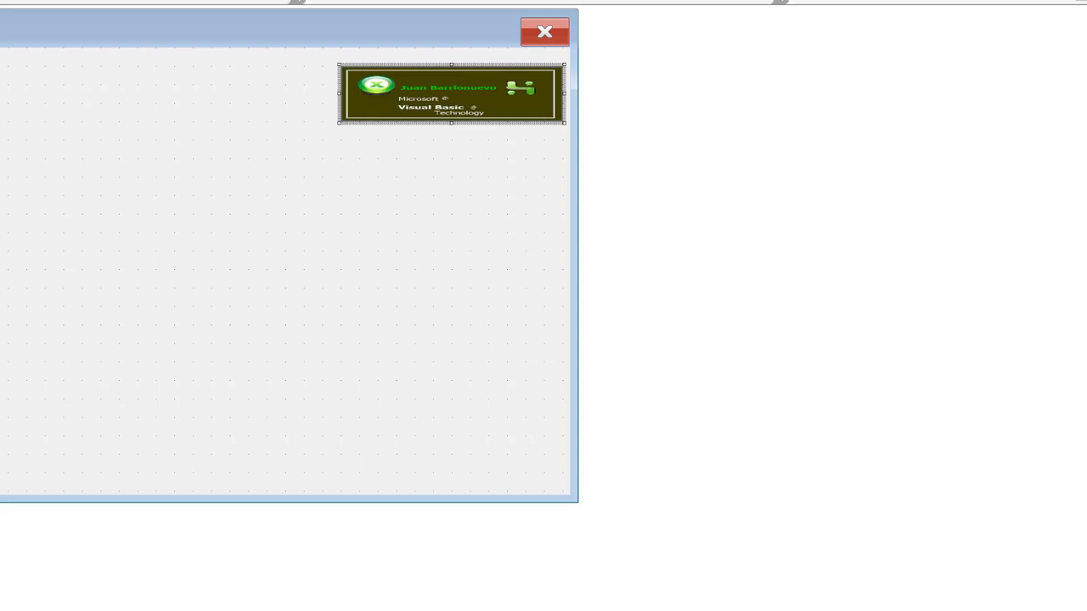
click(178, 529)
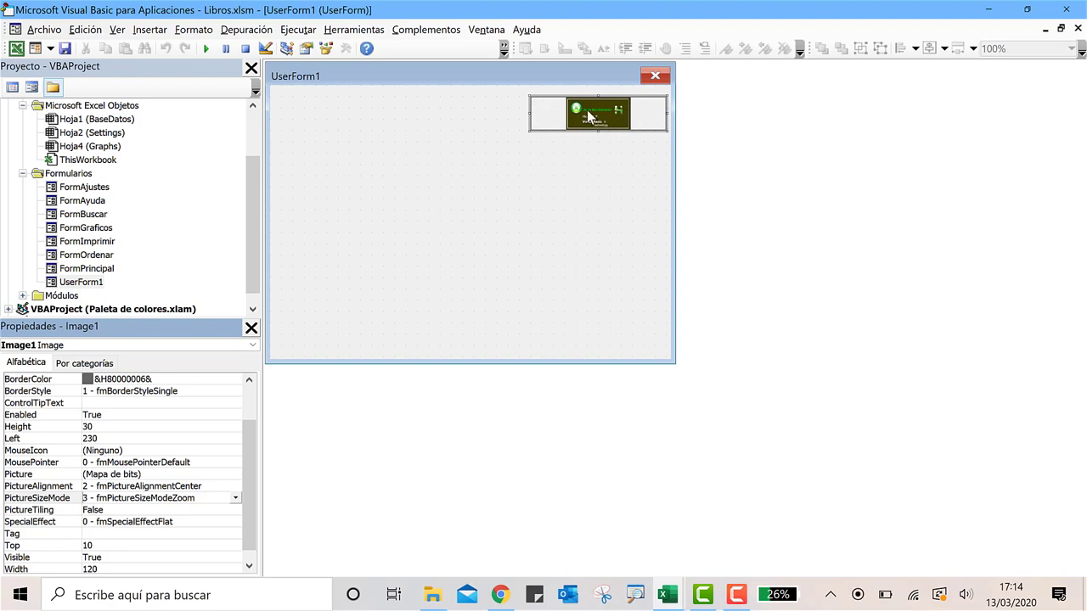
click(236, 500)
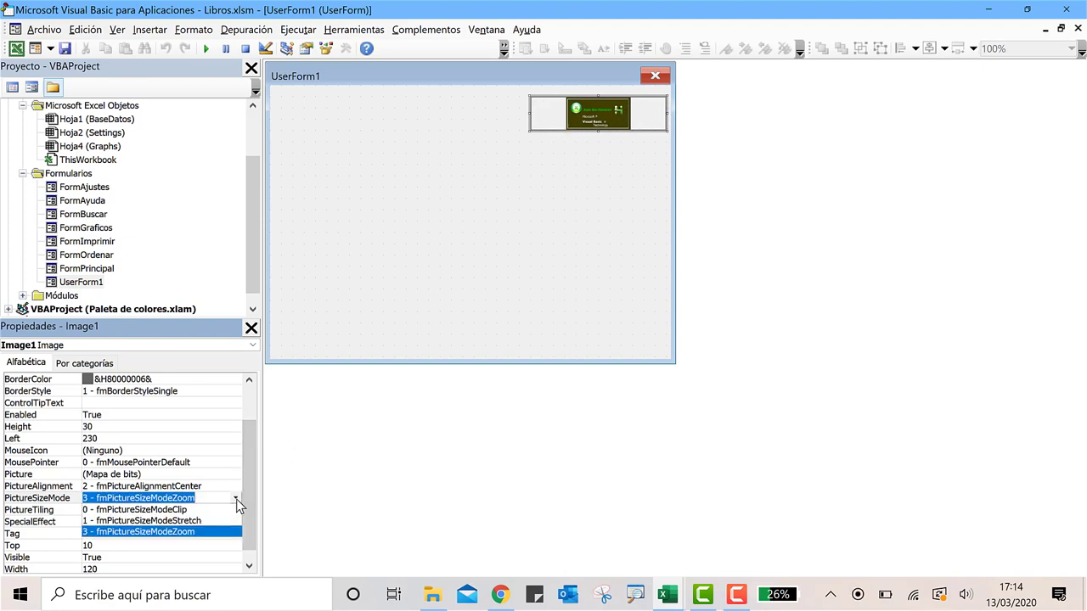
click(192, 520)
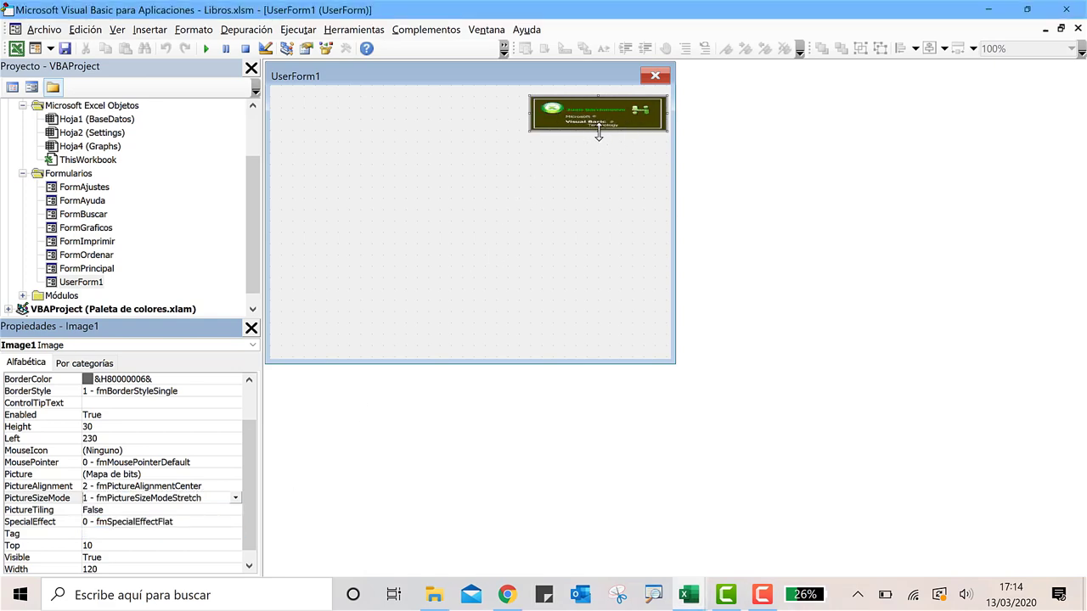
drag(599, 132, 601, 153)
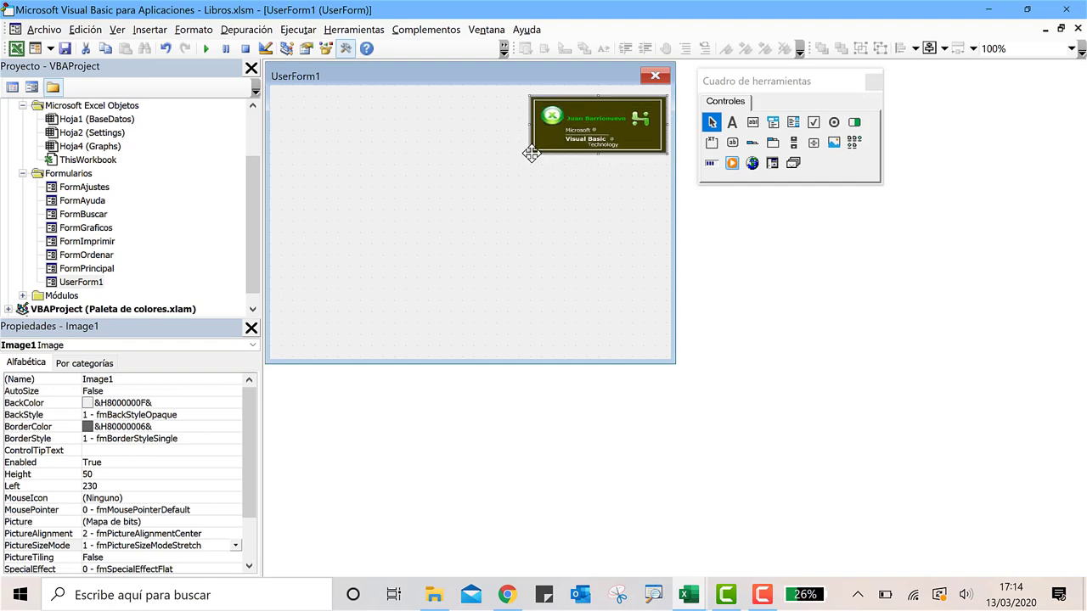
Enlarge Image1 to height 80 at Left 180 and review its Picture, PictureSizeMode and PictureAlignment settings.
drag(531, 153, 468, 194)
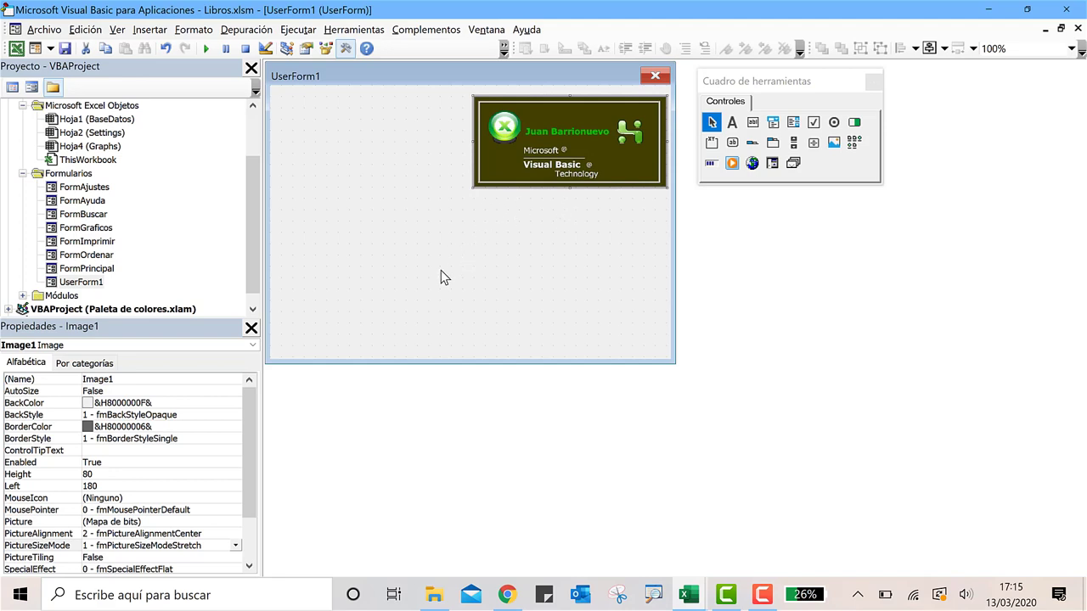
click(227, 522)
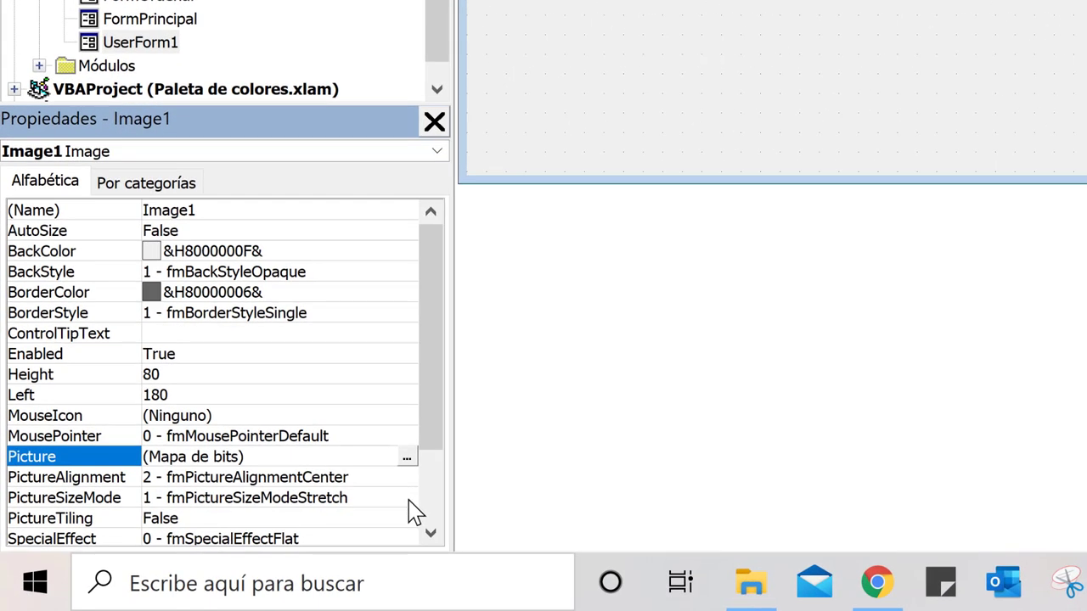
click(407, 501)
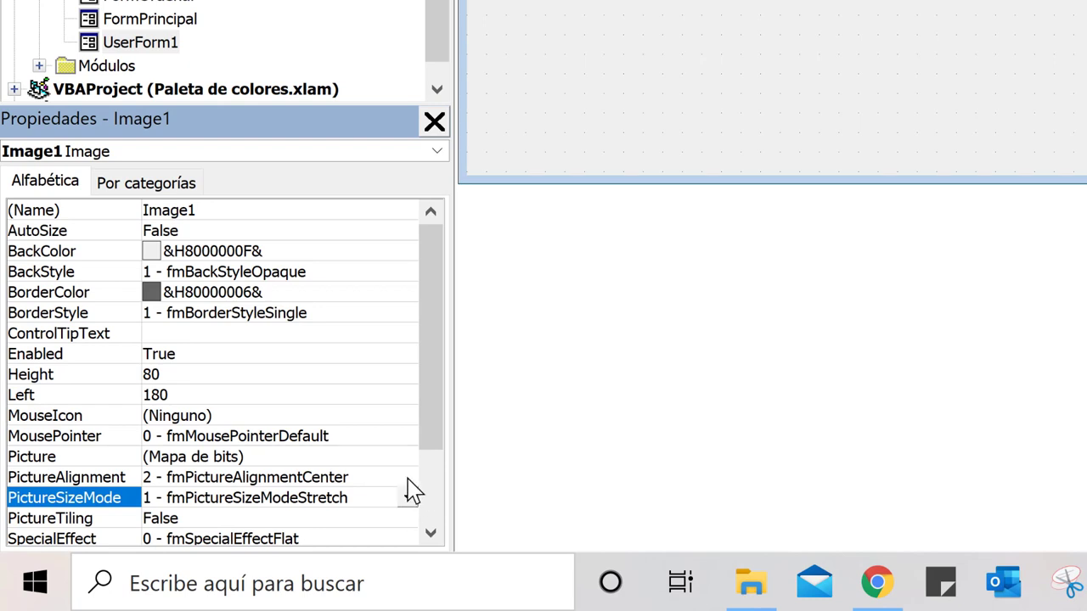
click(406, 479)
click(408, 478)
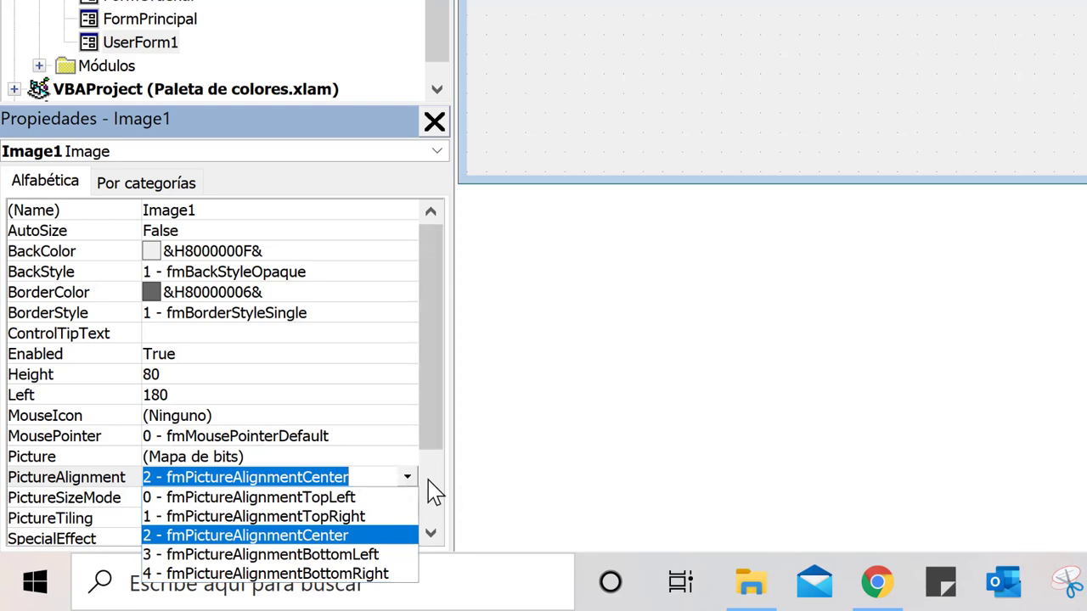
click(406, 478)
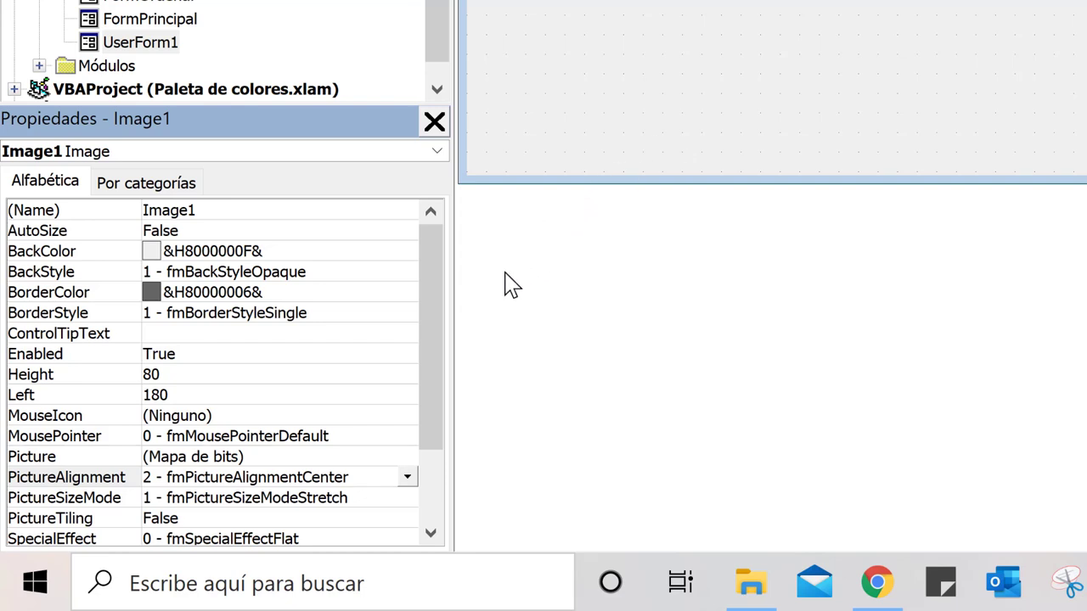
Set Image1's BorderStyle to 1 - fmBorderStyleSingle.
click(408, 320)
click(409, 314)
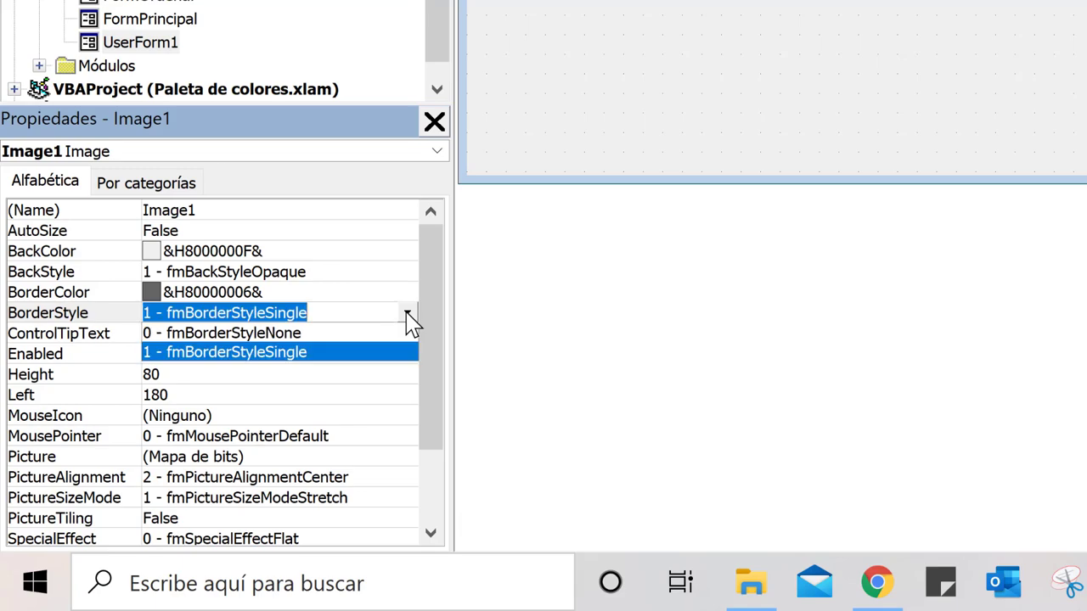
click(292, 335)
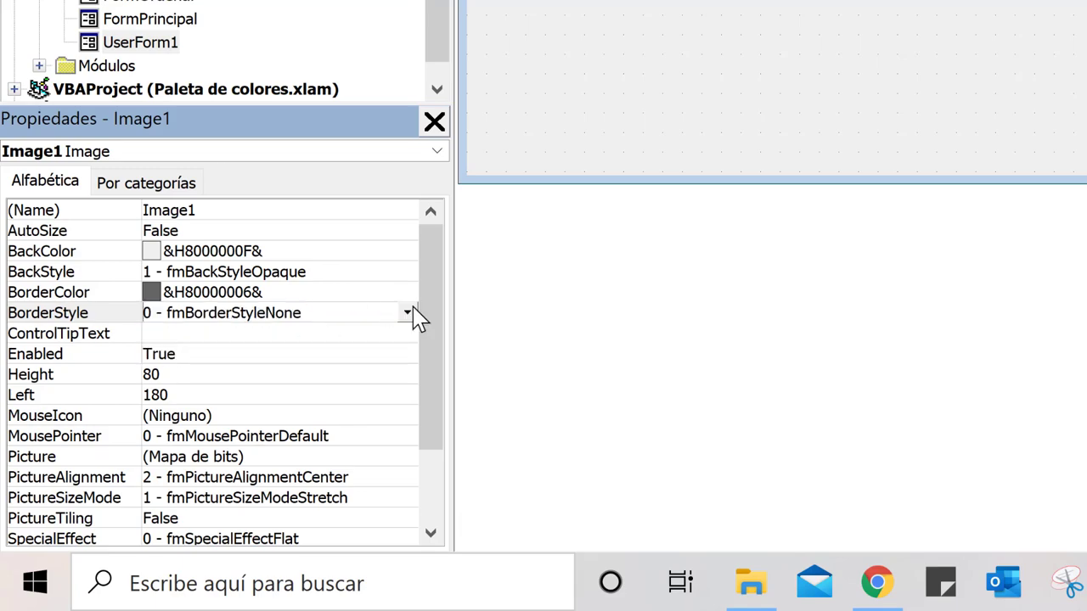
click(541, 210)
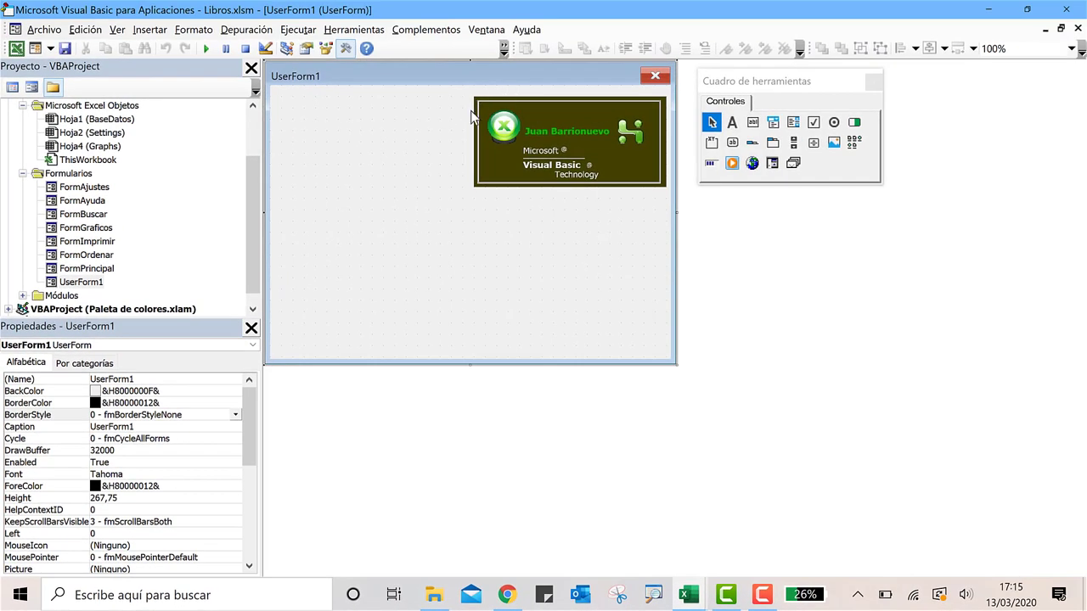
click(494, 169)
click(237, 438)
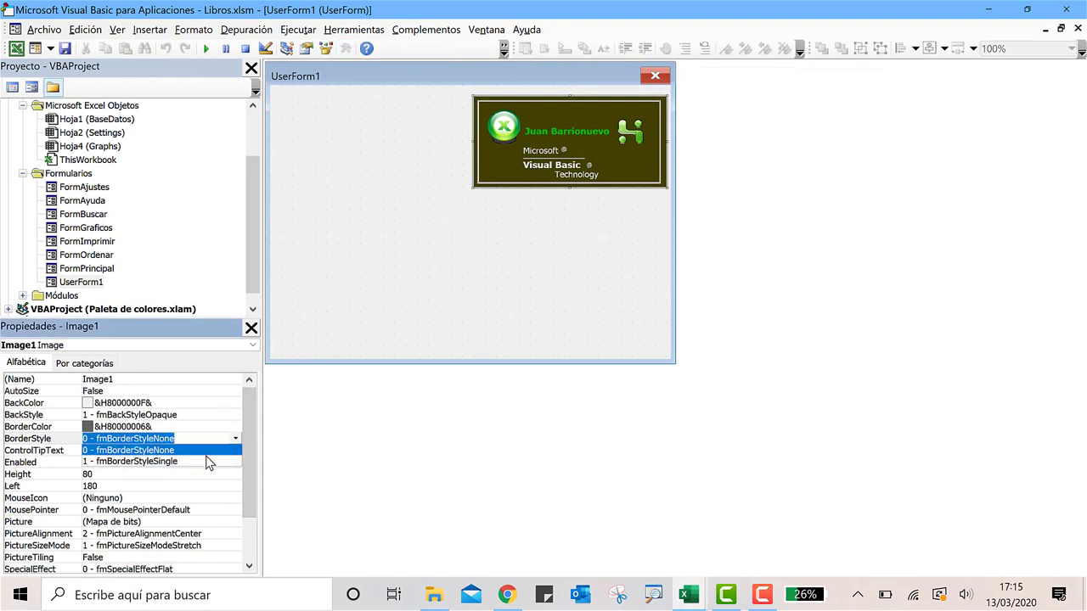
click(189, 462)
Try a transparent BackStyle on Image1, then set it back to 1 - fmBackStyleOpaque.
click(521, 220)
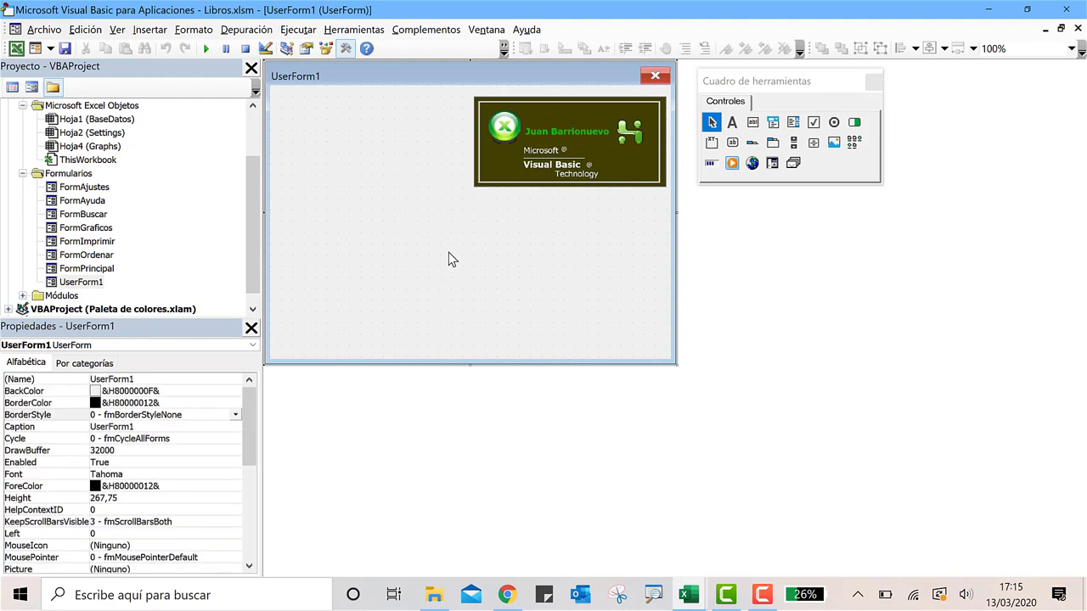
click(531, 155)
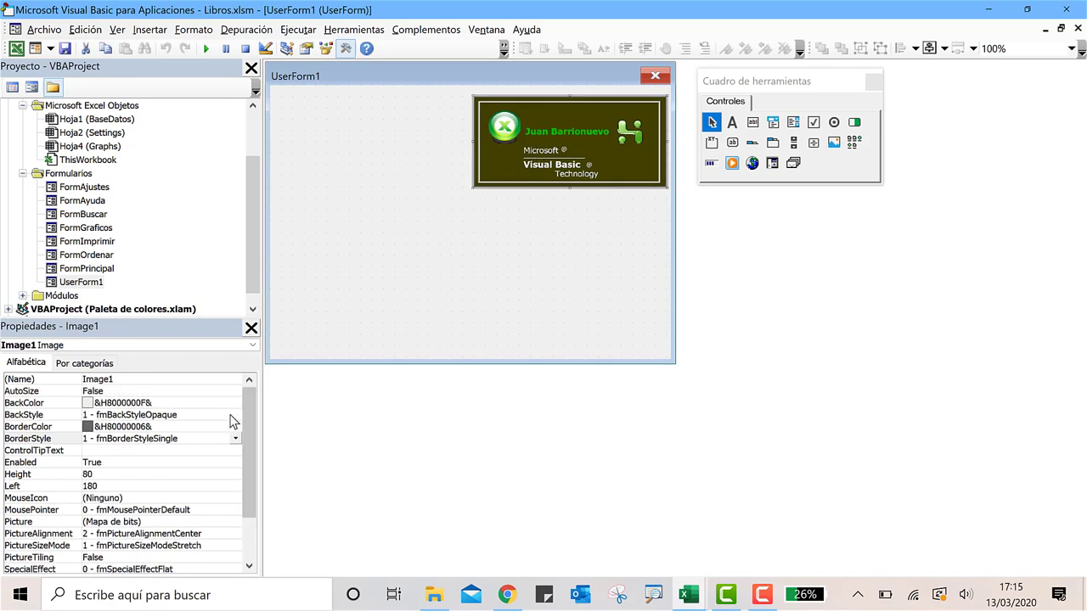
click(235, 414)
click(236, 415)
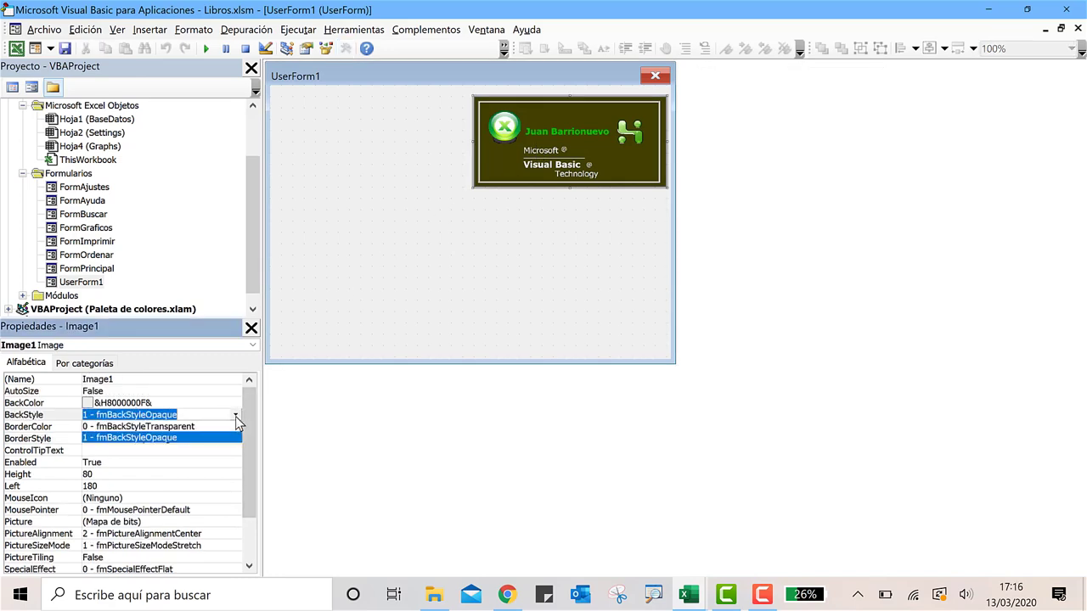
click(202, 427)
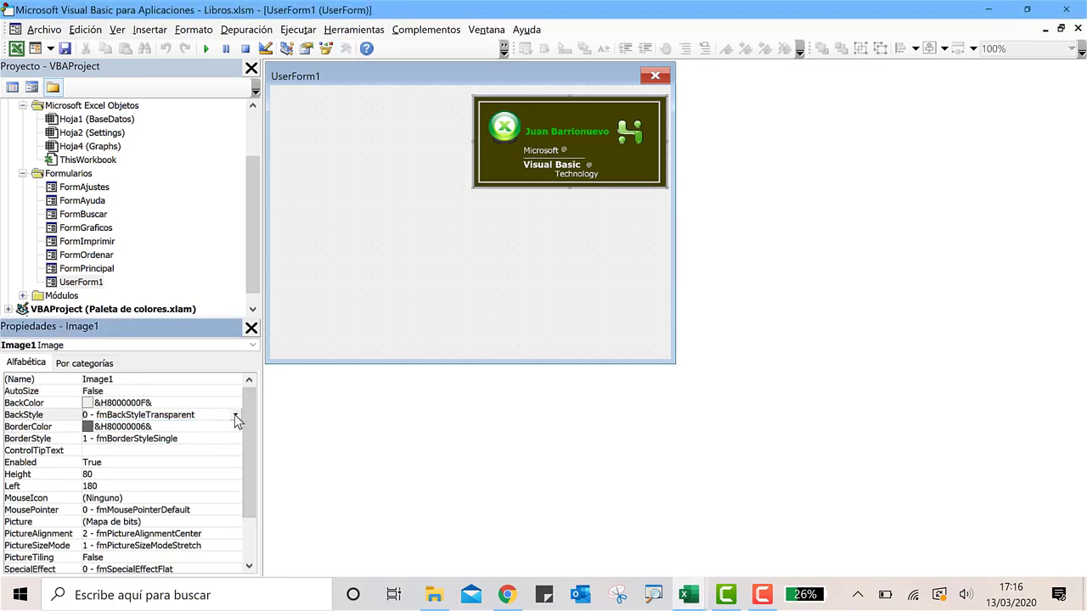
click(235, 414)
click(191, 438)
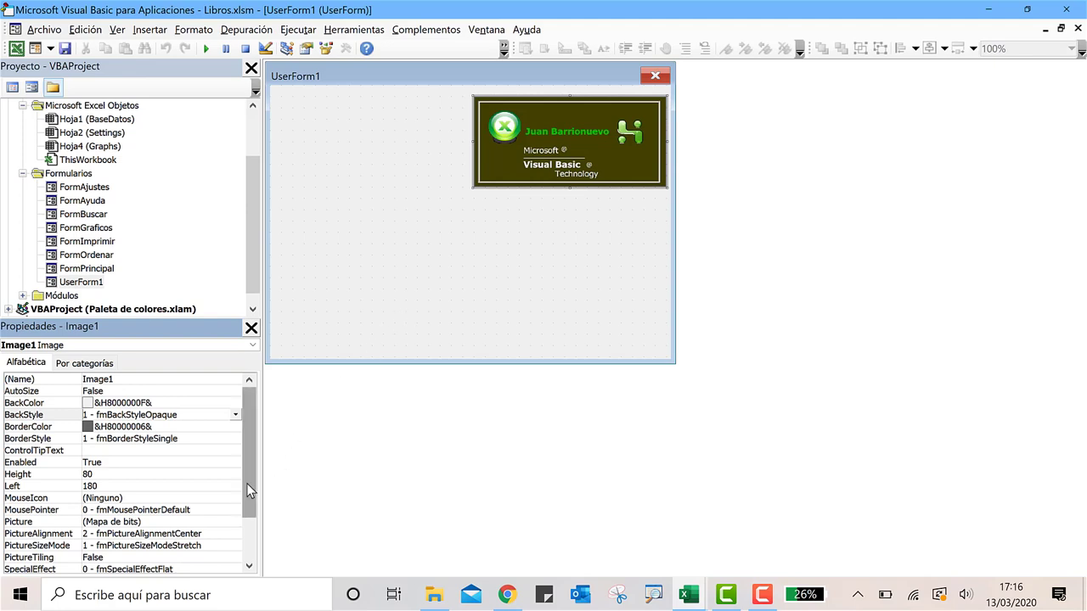
mouse_move(247, 486)
mouse_down()
mouse_move(259, 552)
mouse_move(282, 449)
mouse_up()
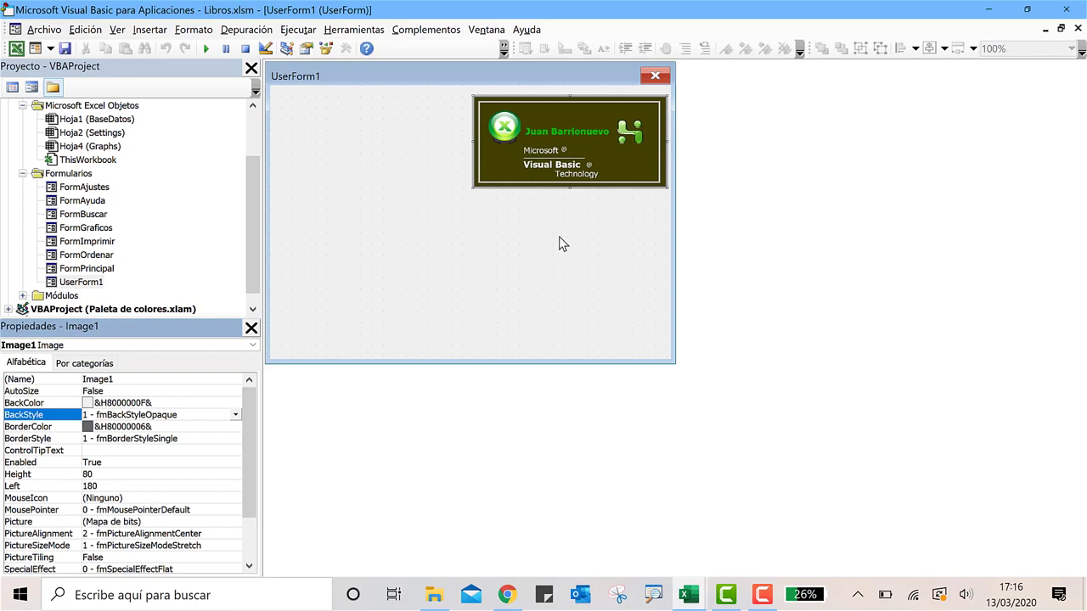
Close the UserForm1 designer and open FormPrincipal's MI BIBLIOTECA design.
click(1079, 29)
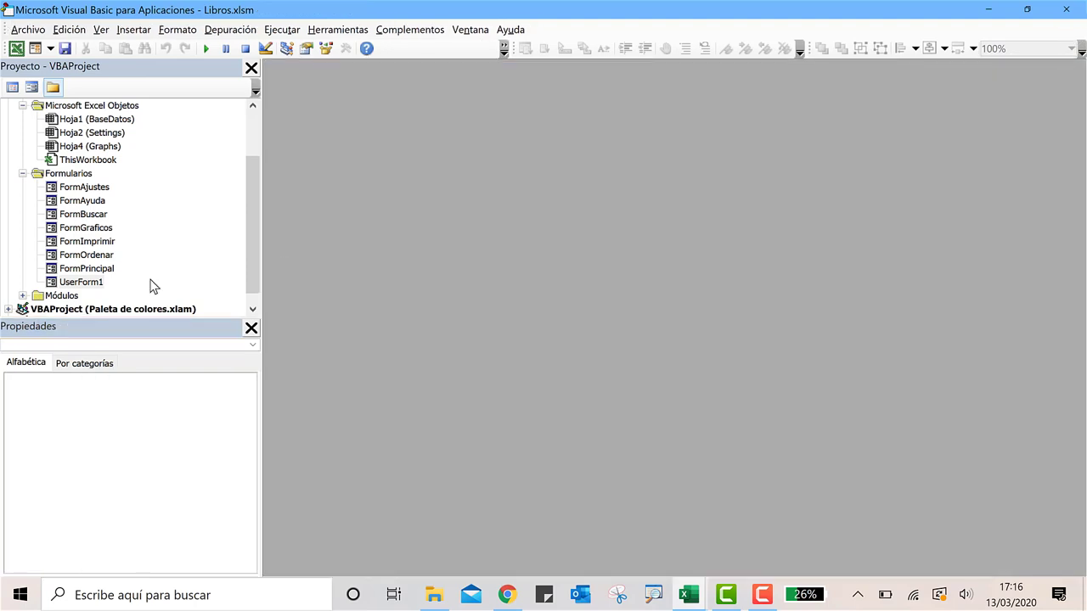
double_click(93, 270)
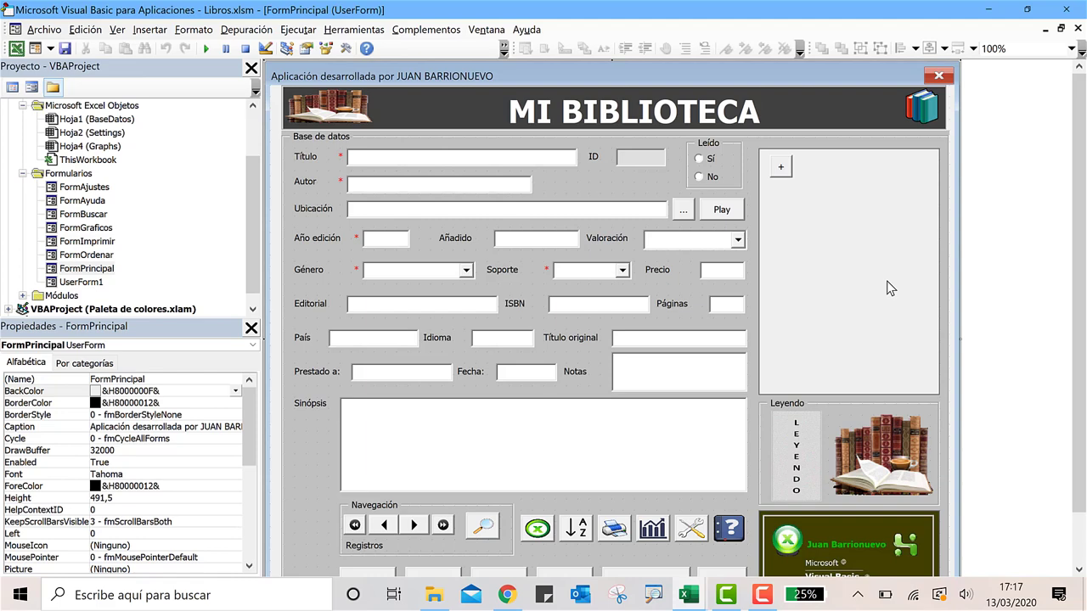
click(435, 597)
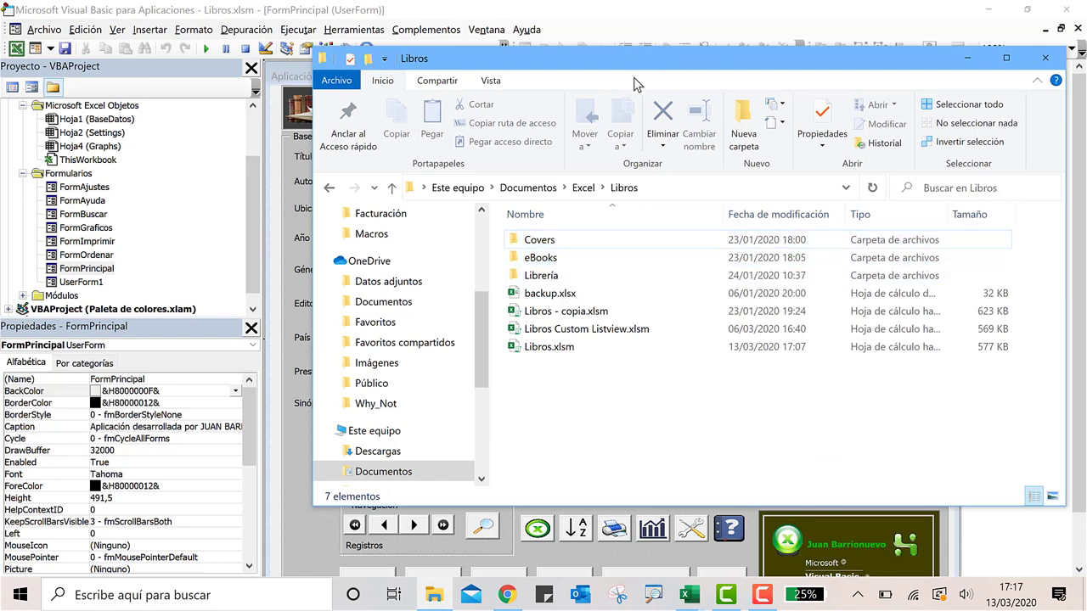
drag(644, 68, 564, 64)
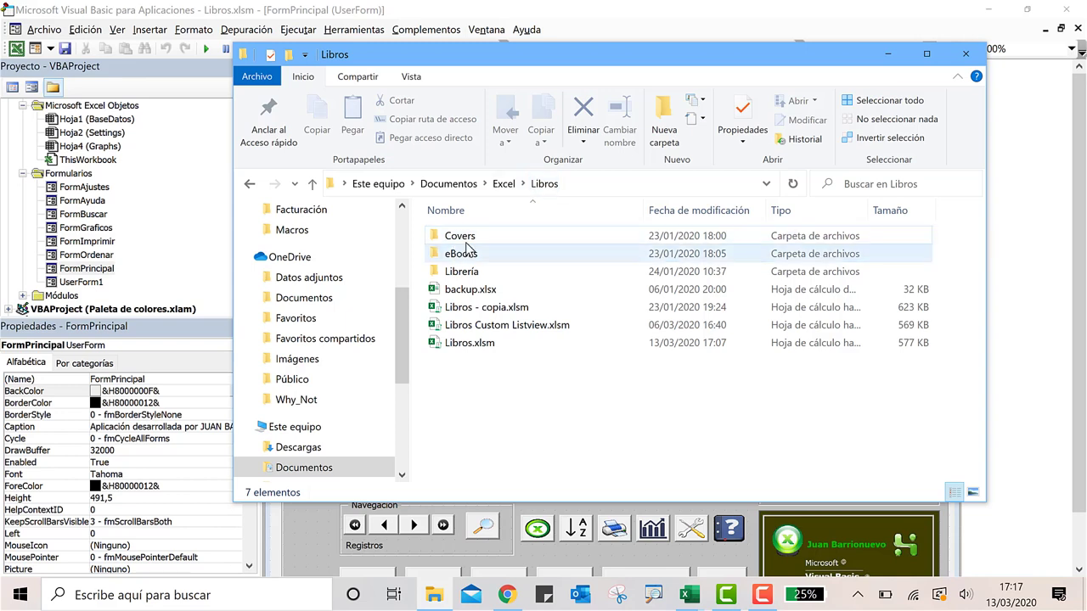
click(477, 348)
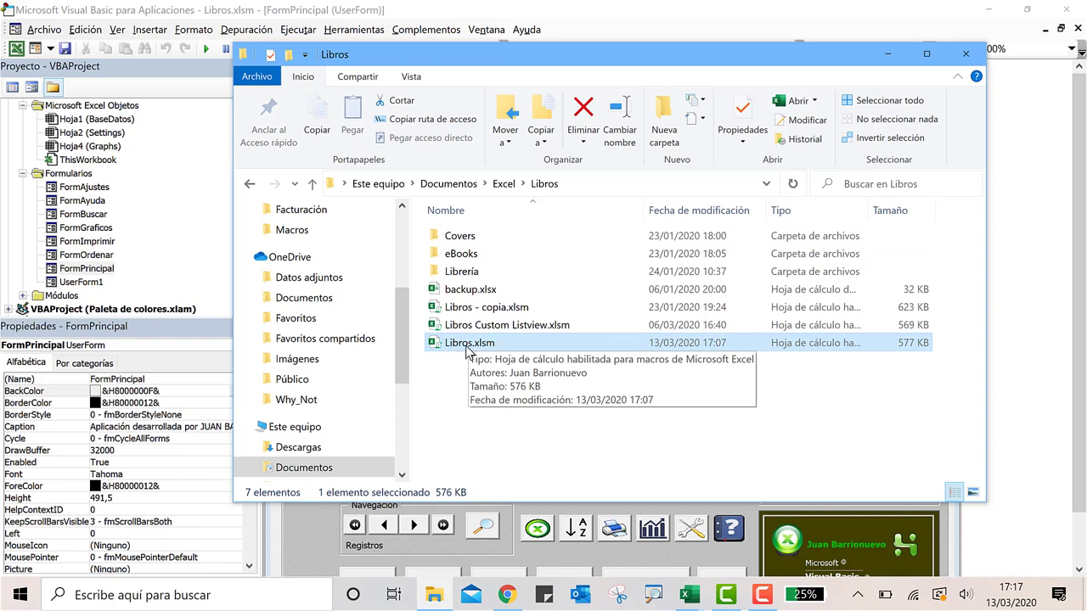
double_click(463, 236)
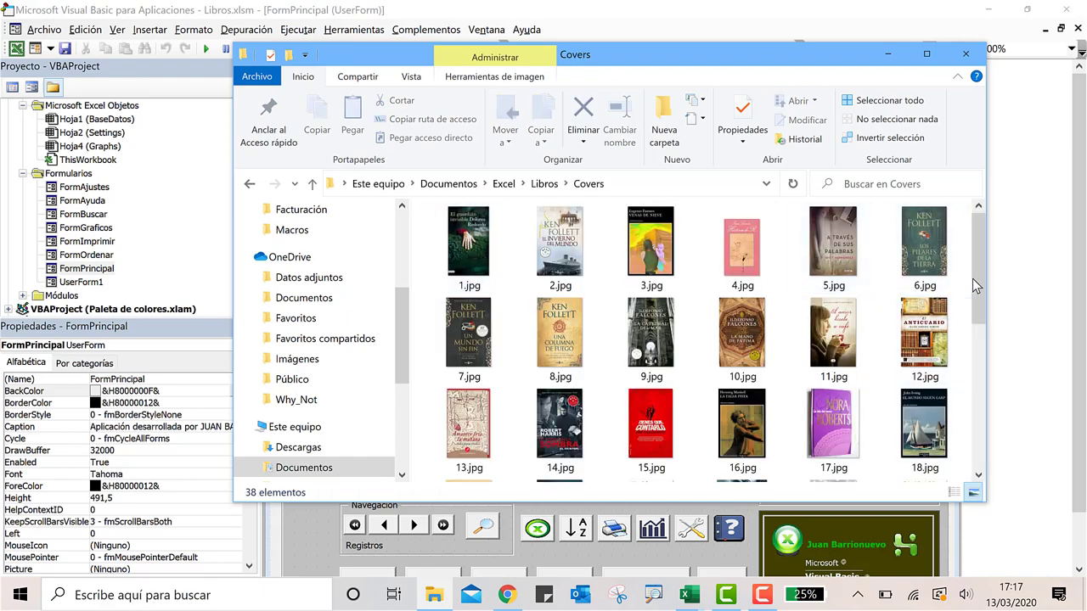
mouse_move(979, 286)
mouse_down()
mouse_move(969, 449)
mouse_move(977, 235)
mouse_up()
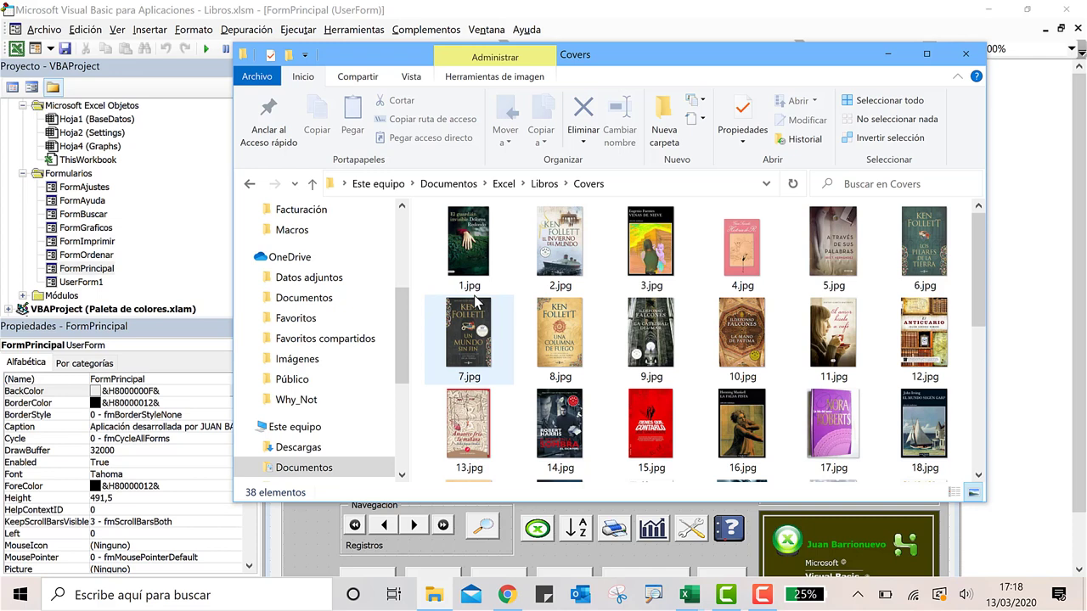
mouse_move(476, 244)
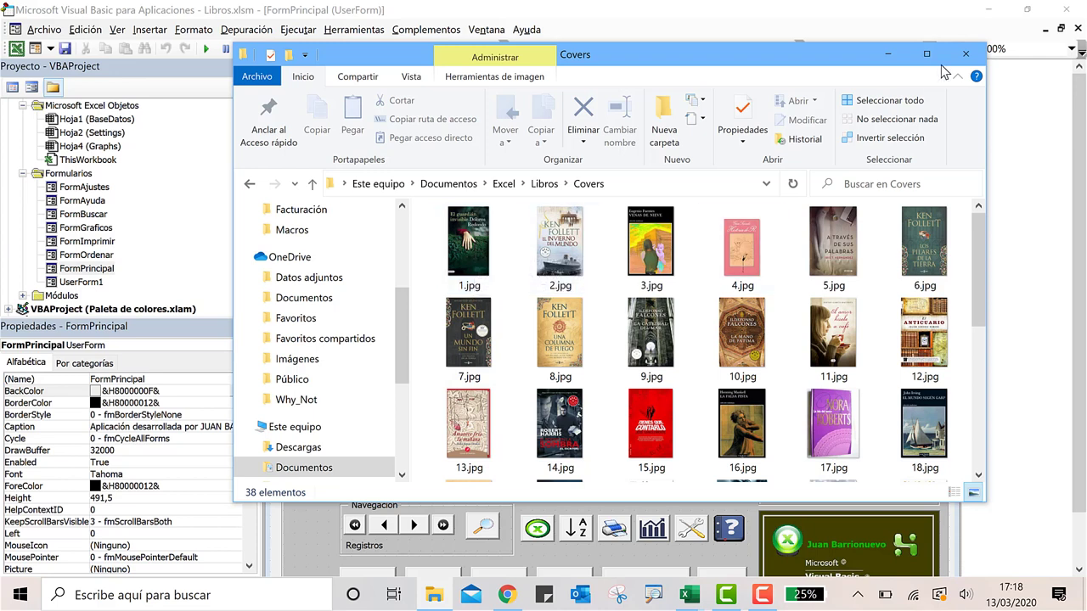
Bring Libros.xlsm forward on the BaseDatos sheet and select the ID column A.
click(890, 60)
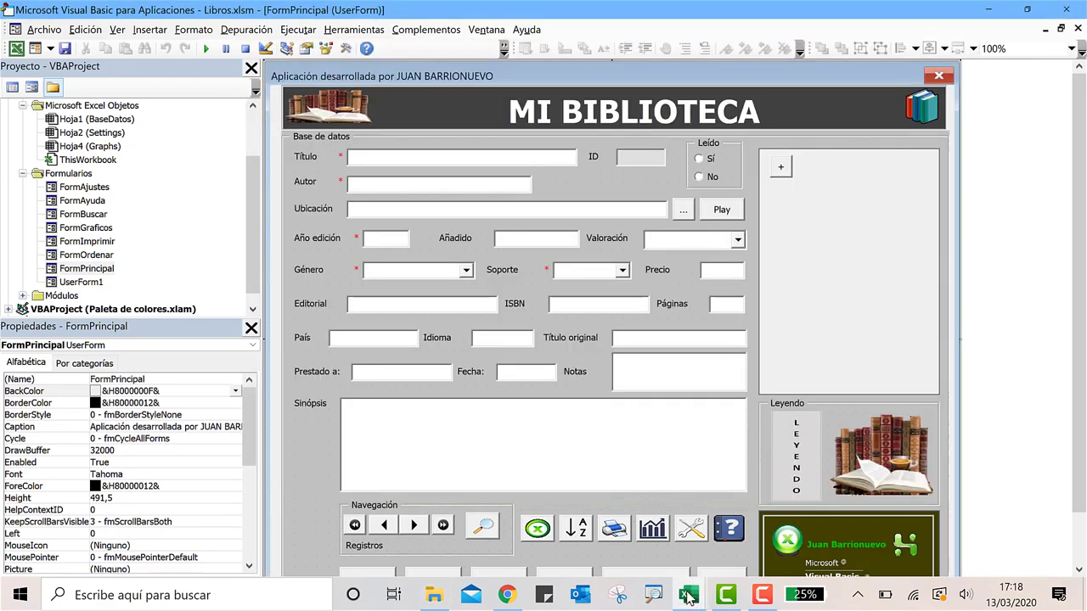
click(695, 599)
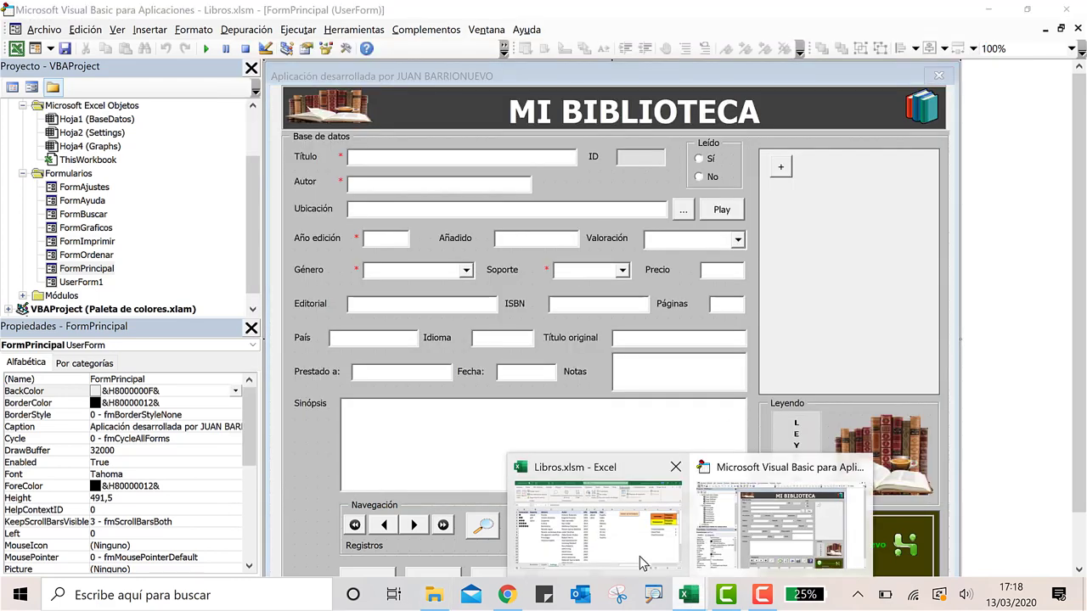
click(537, 548)
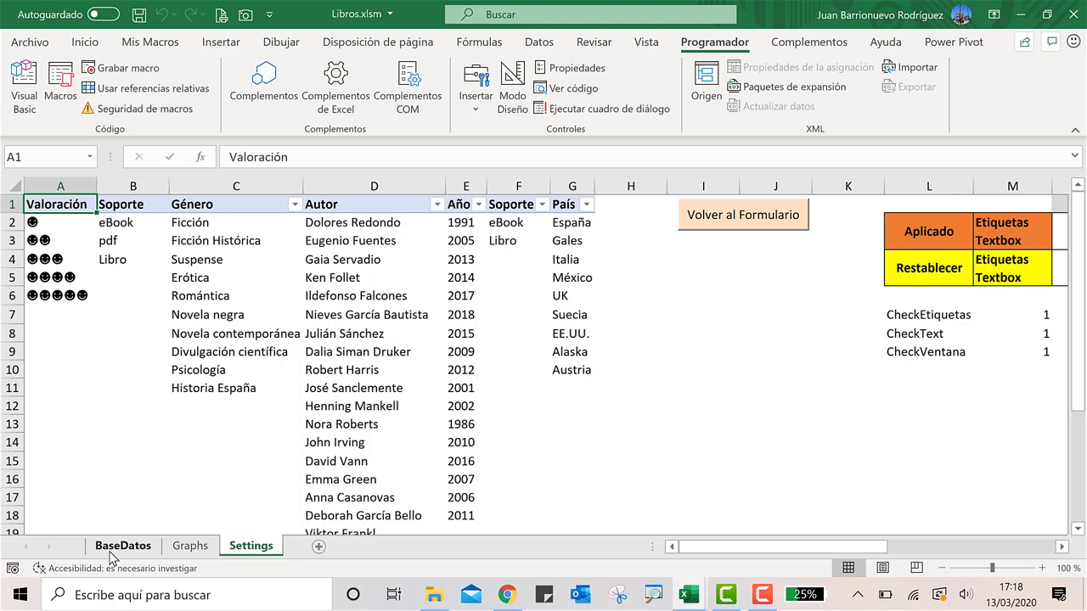
click(111, 552)
click(70, 188)
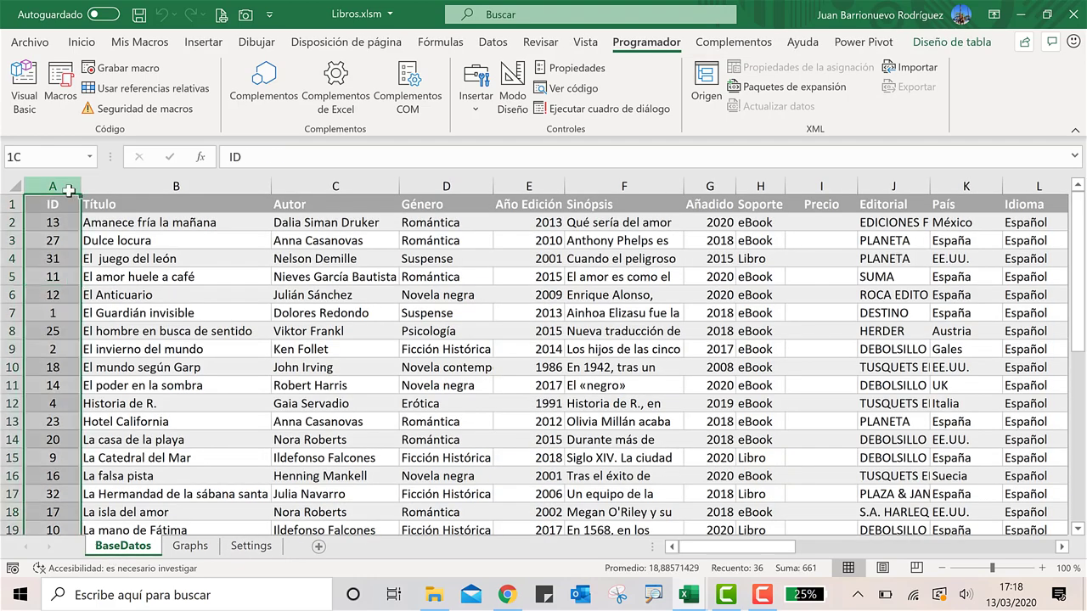
click(57, 204)
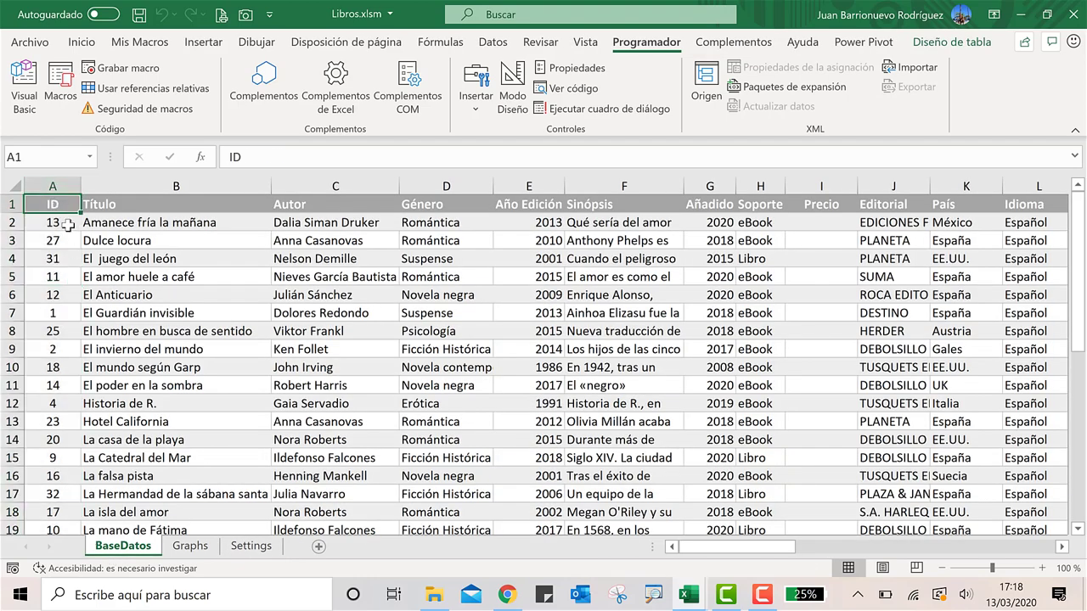
click(72, 189)
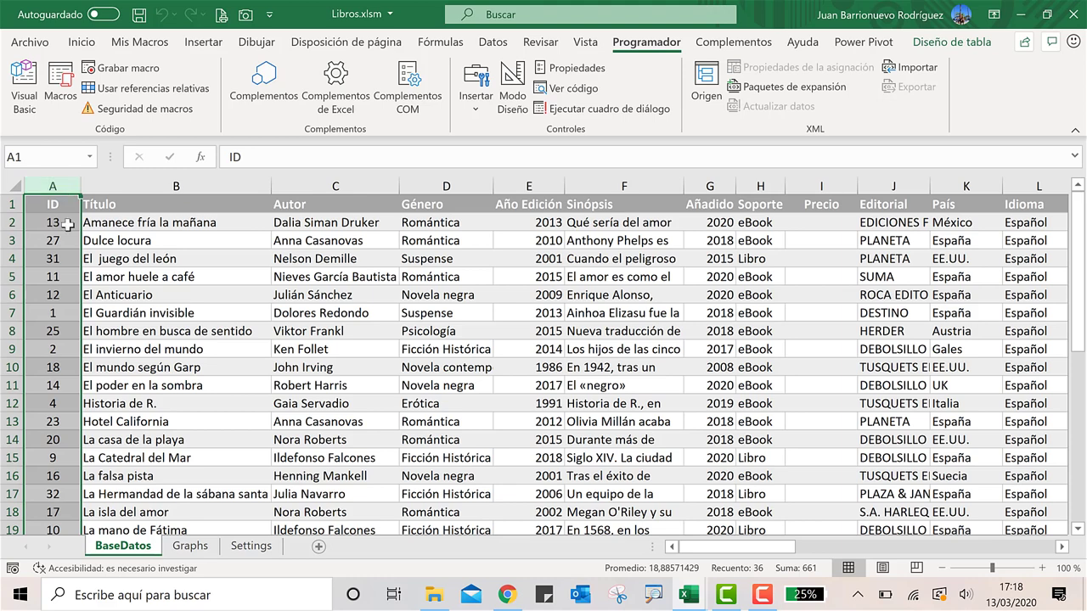
Check the IDs 13, 31, 11 and 1 in column A, then reopen the Covers folder.
click(67, 225)
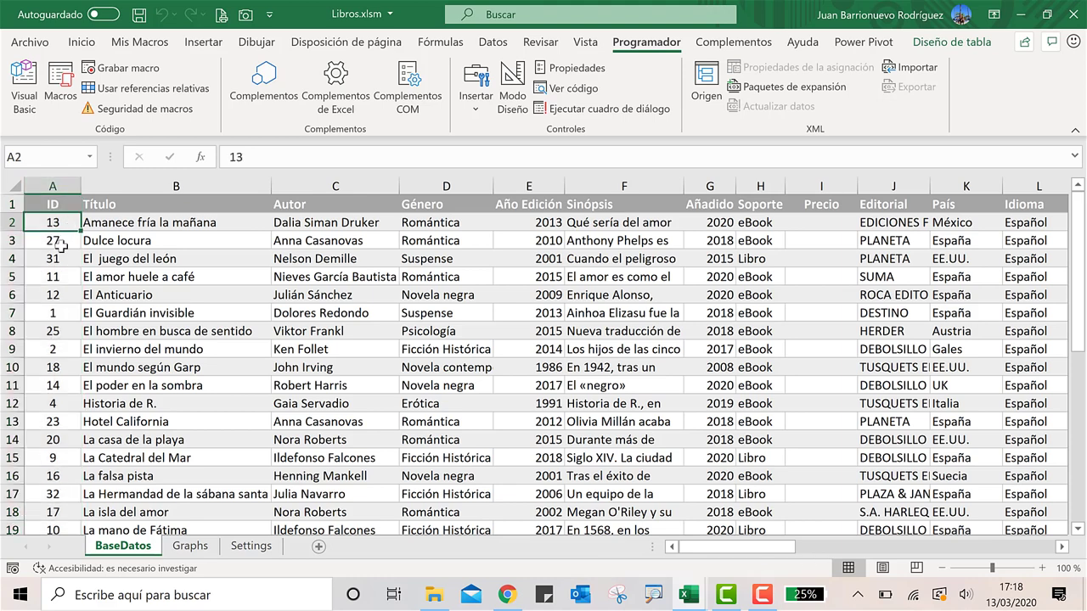
click(61, 244)
click(56, 265)
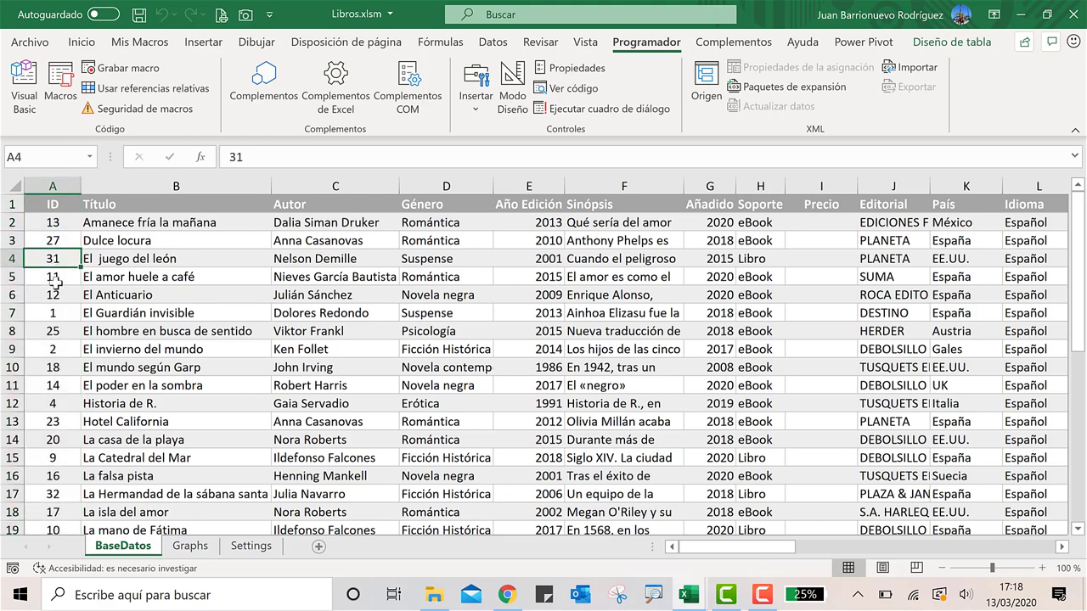
click(54, 282)
click(61, 314)
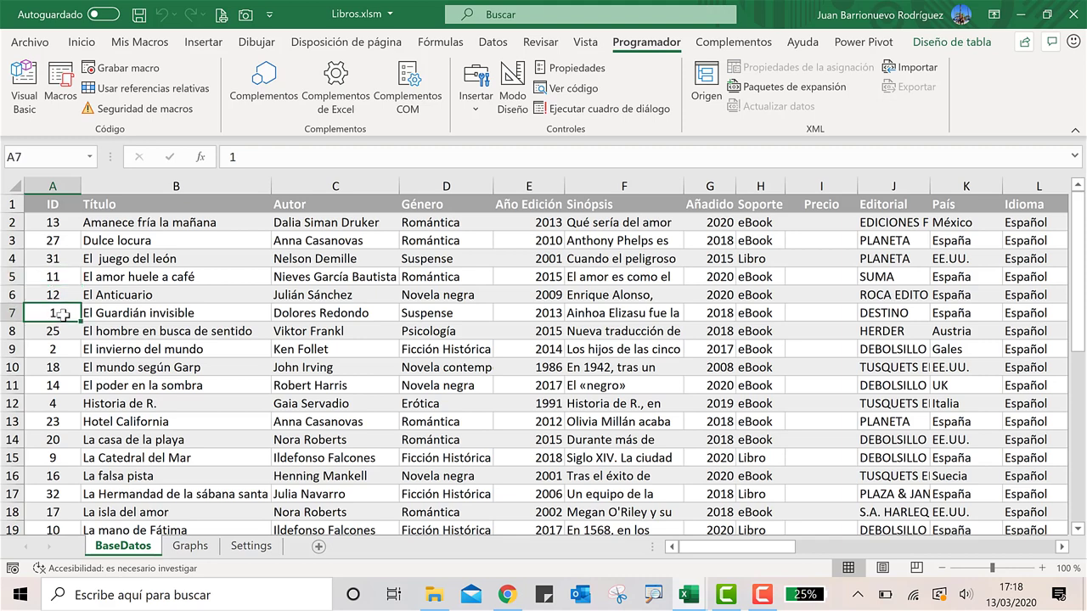
click(434, 596)
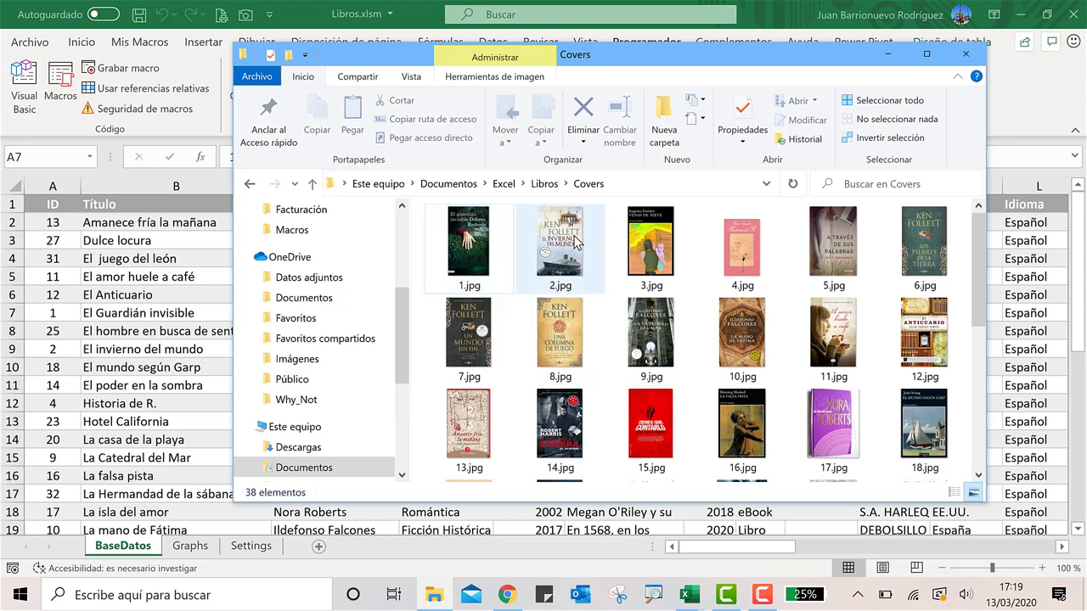
Shift the Covers Explorer window aside and minimize it to uncover the BaseDatos sheet.
drag(646, 59, 586, 101)
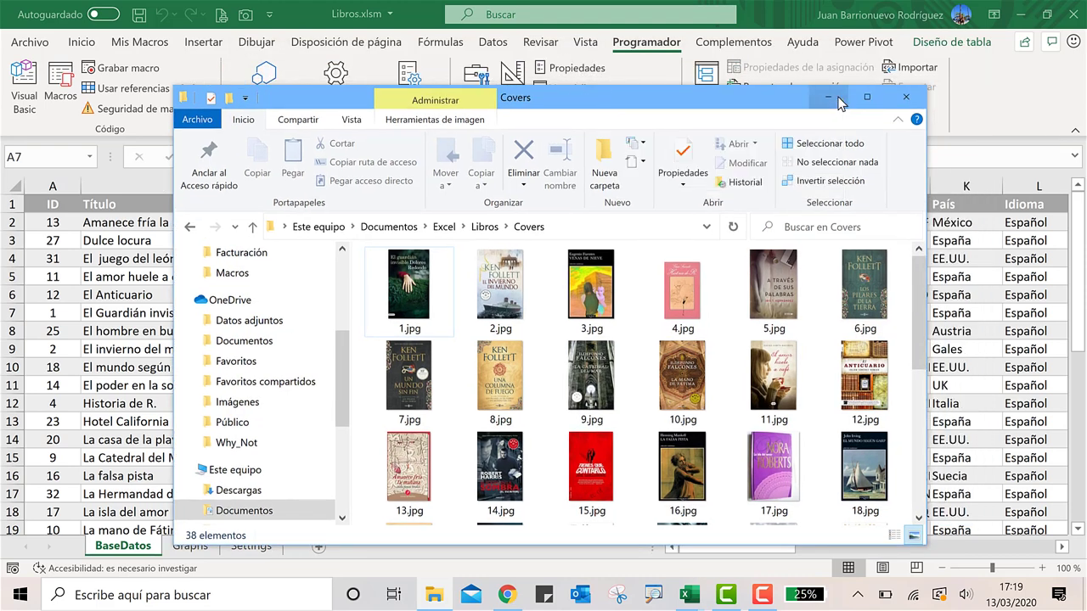
click(838, 102)
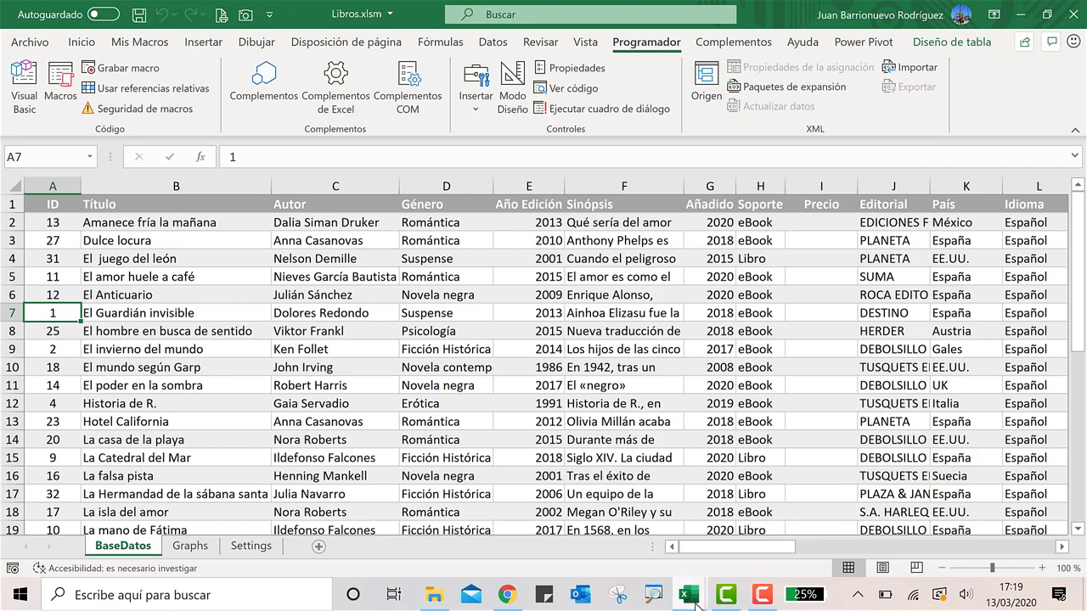
Bring the VBA editor's MI BIBLIOTECA form forward and bring up SpinButton1's context menu in the Navegación frame.
mouse_move(694, 604)
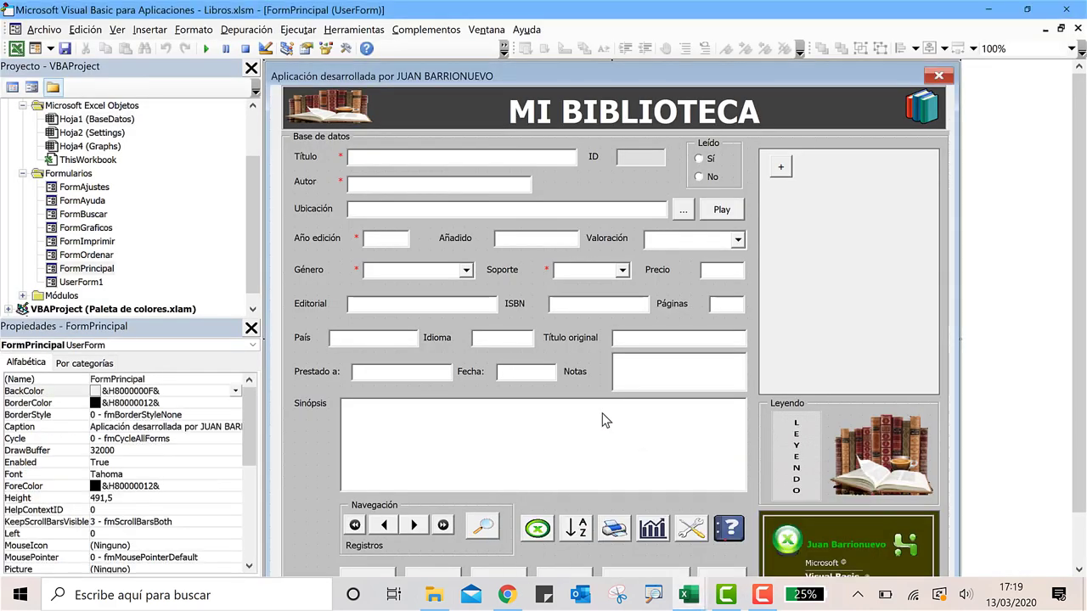
click(849, 518)
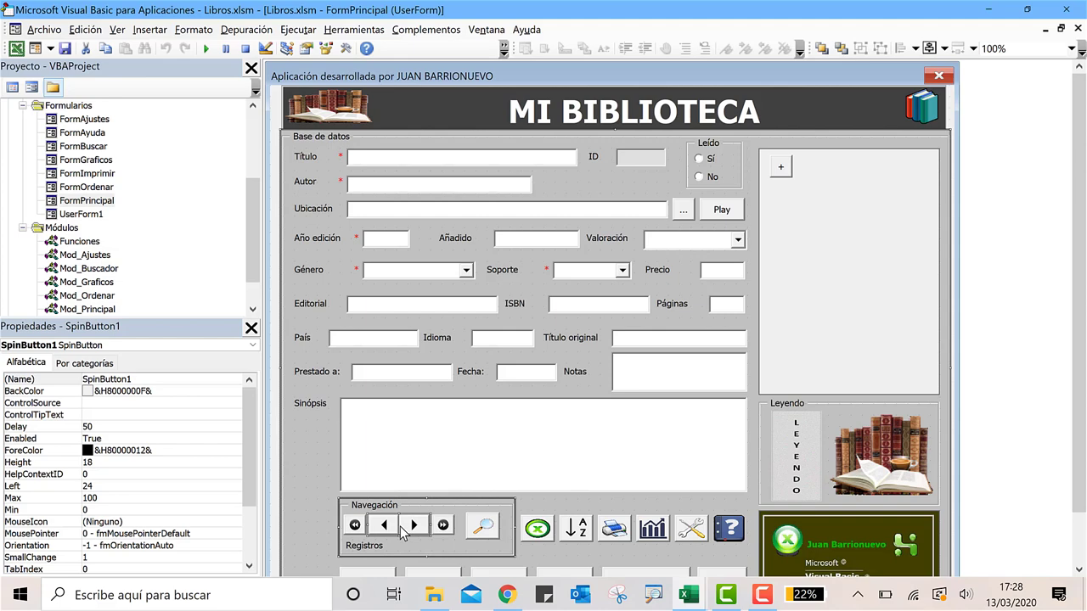
right_click(402, 528)
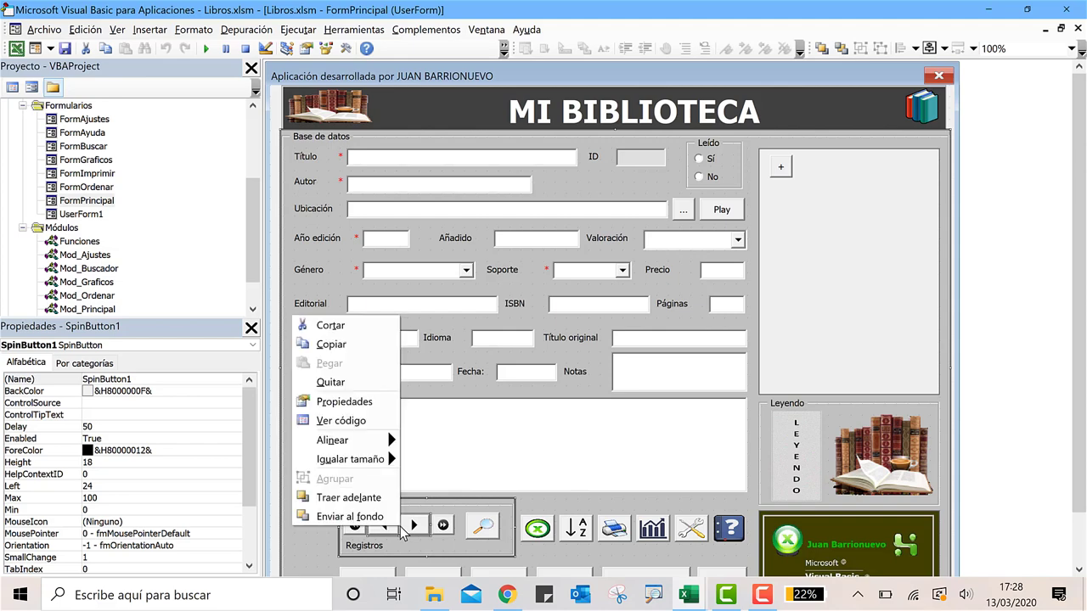
Open SpinButton1's code and point out the SpinDown and SpinUp procedures and the row-move line.
click(341, 421)
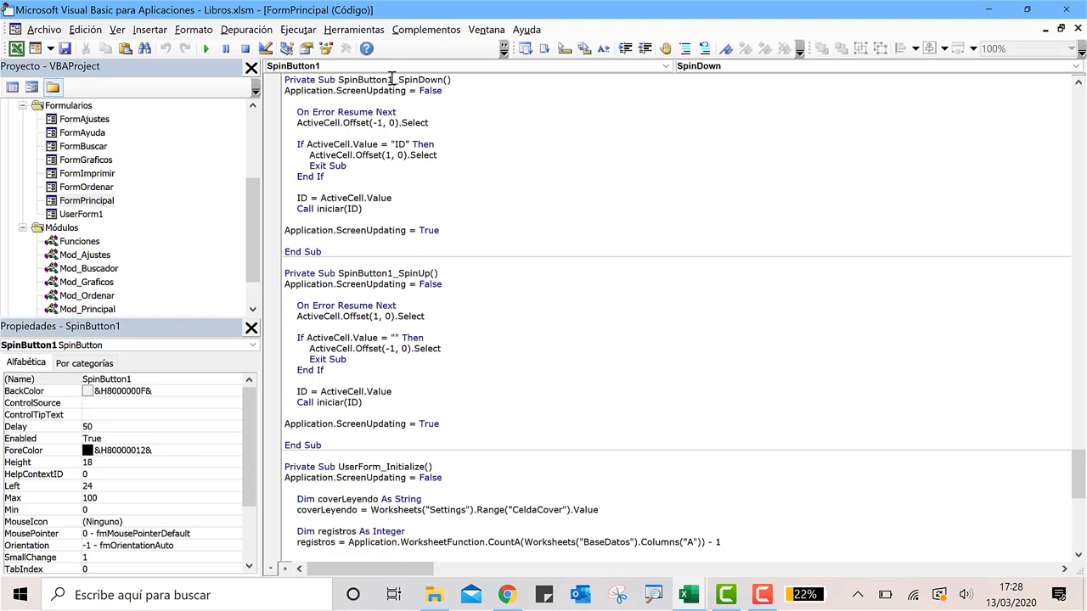
drag(418, 80, 443, 80)
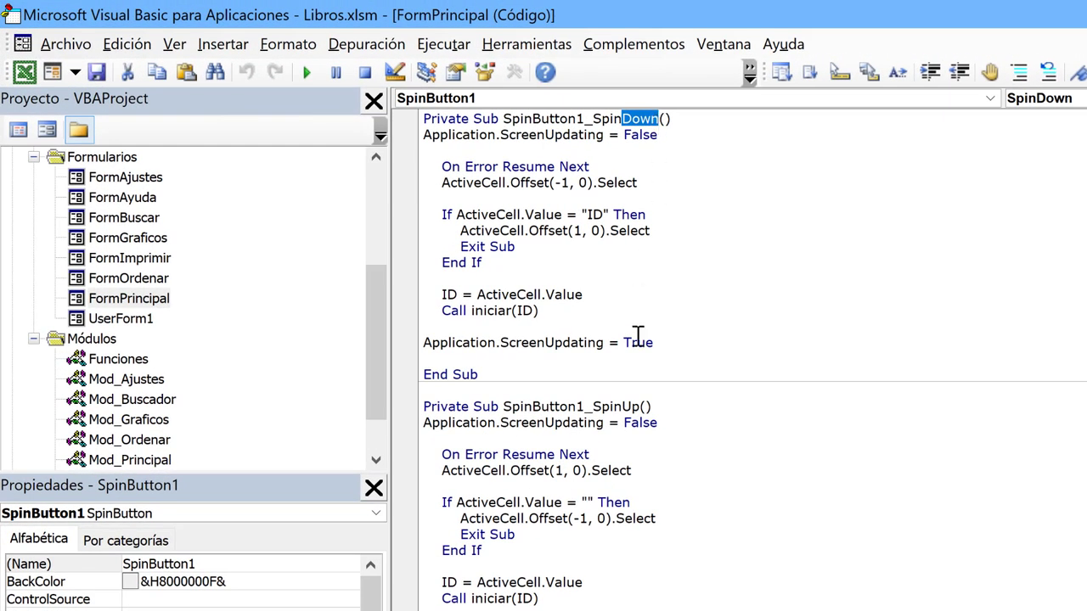
drag(584, 406, 632, 406)
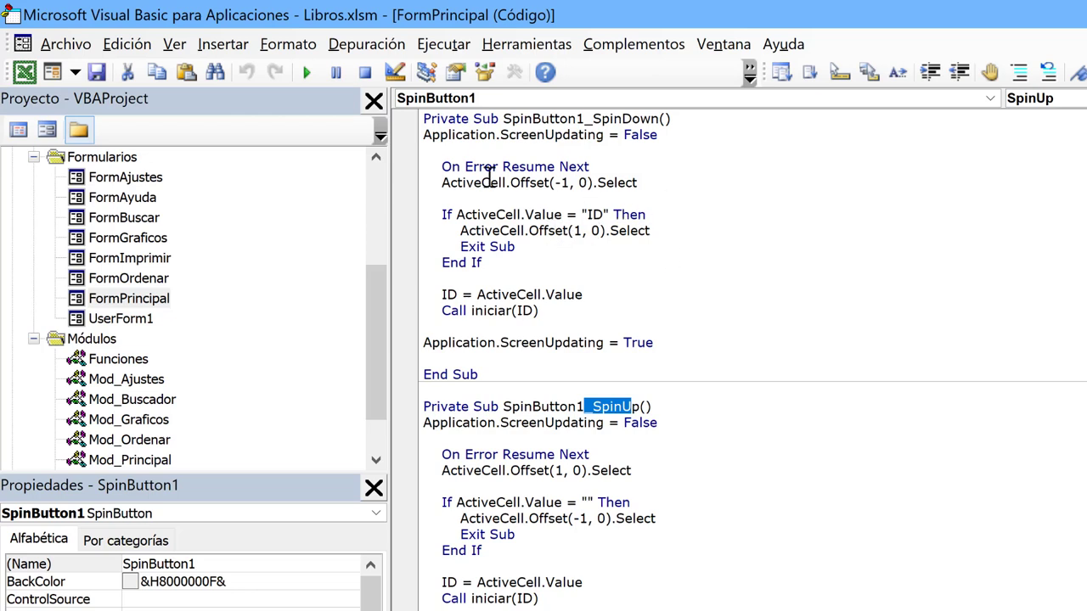
drag(443, 183, 637, 182)
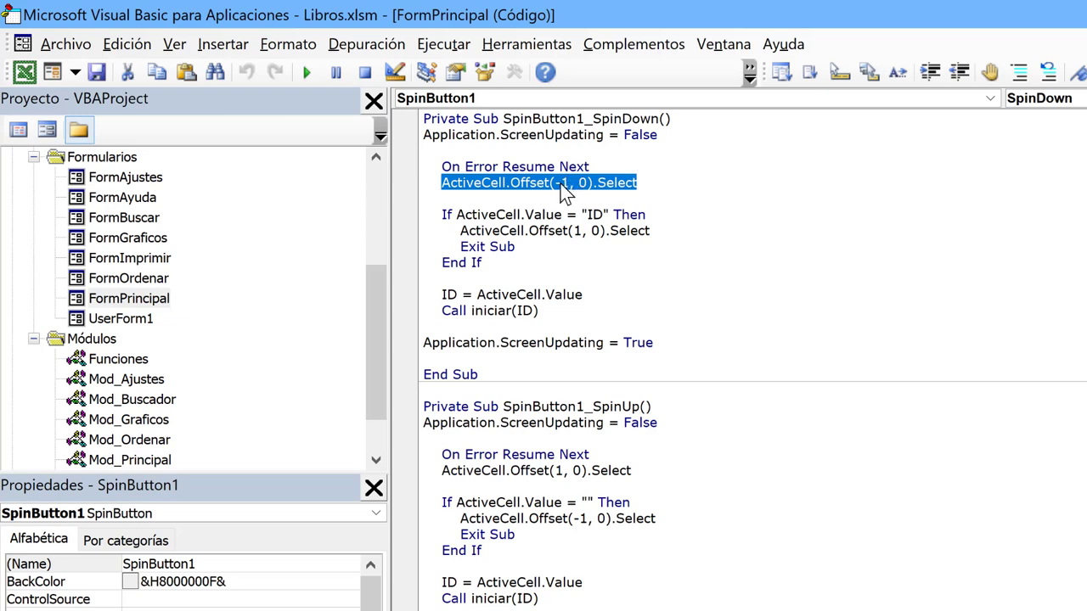
Highlight the Offset(-1, 0) value in SpinDown and Offset(1, 0) in SpinUp, then return to Excel.
click(560, 183)
double_click(563, 183)
drag(555, 183, 569, 183)
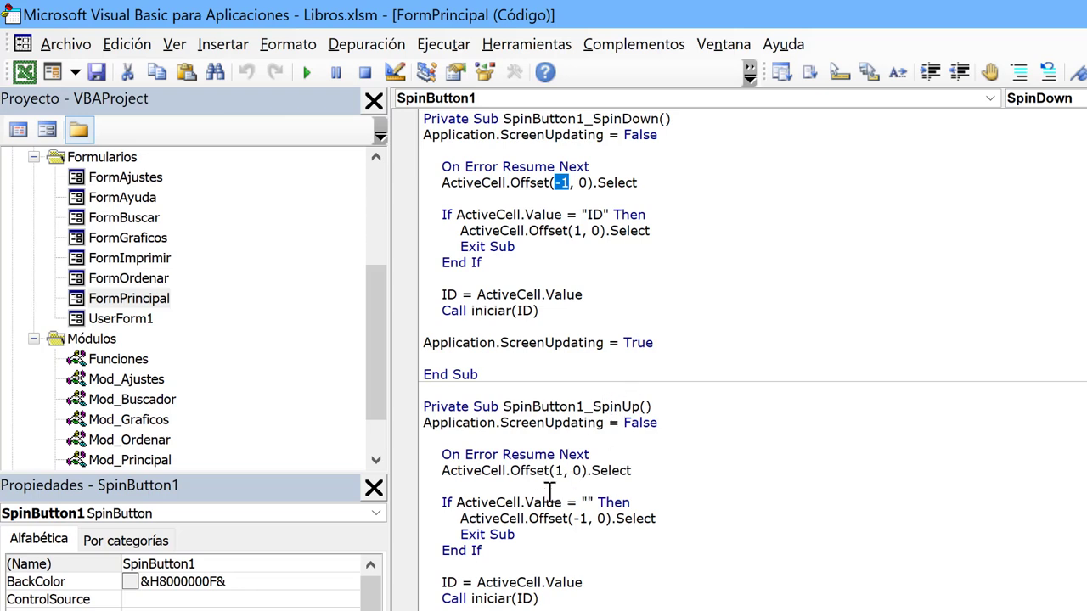
click(561, 471)
double_click(561, 470)
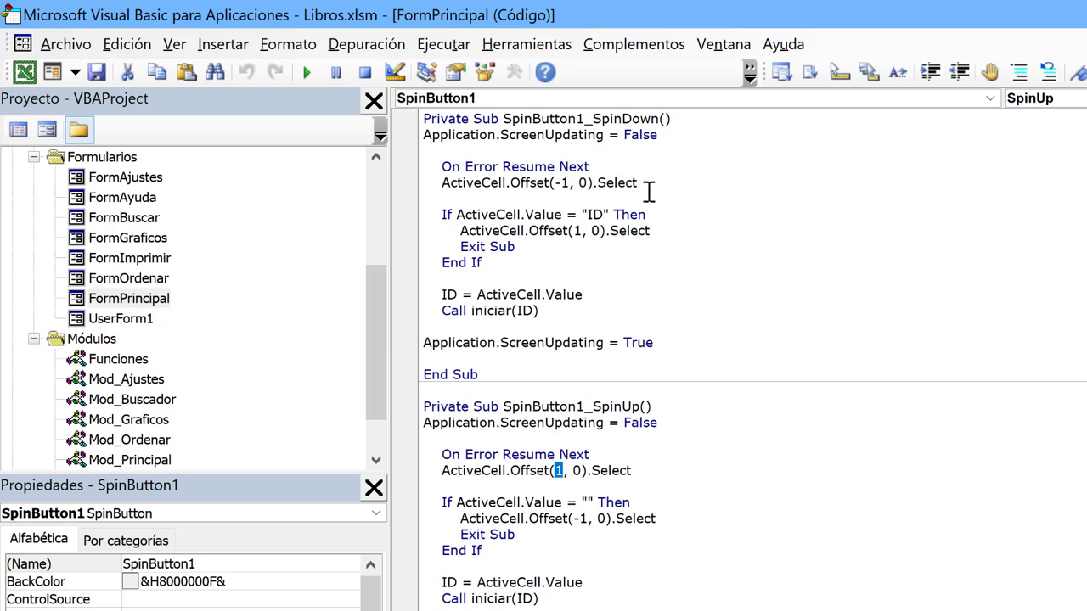
click(656, 185)
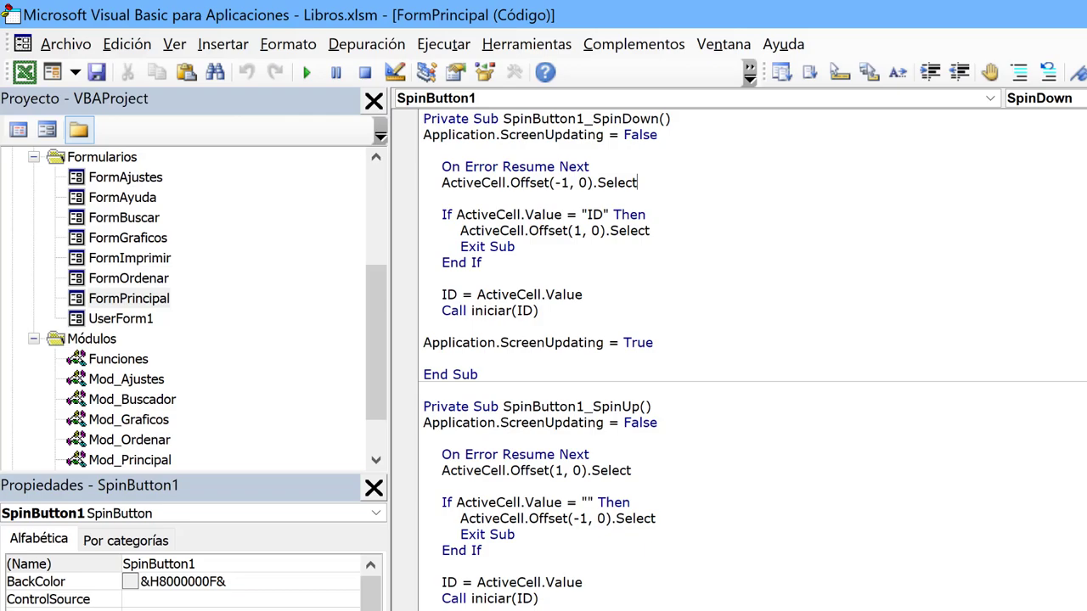
key(alt+F11)
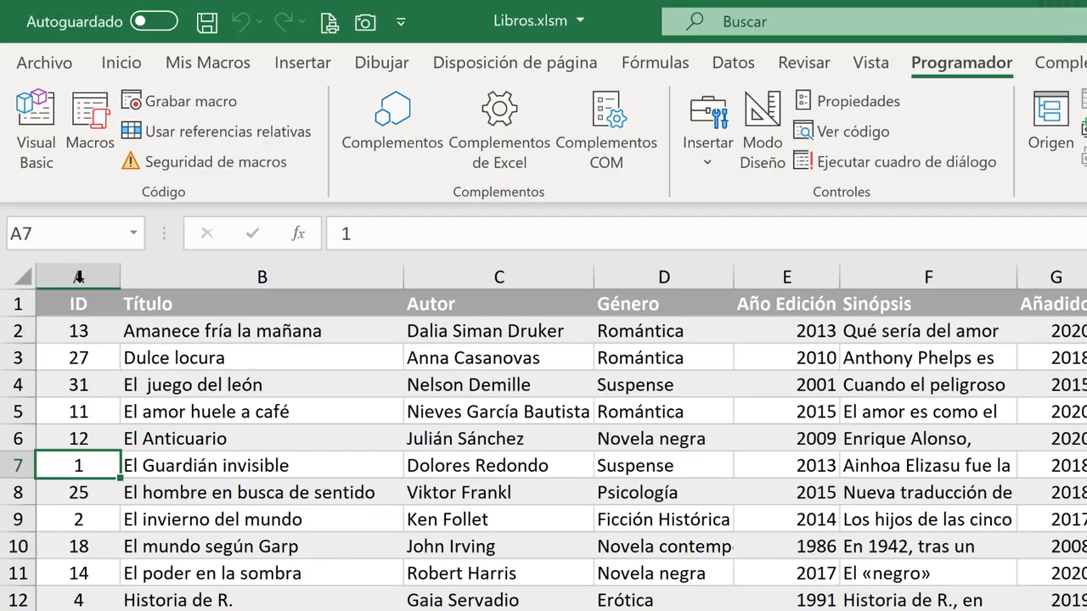
Select A2 and step down the ID column to A8, then return to the VBA code with Alt+F11.
click(84, 331)
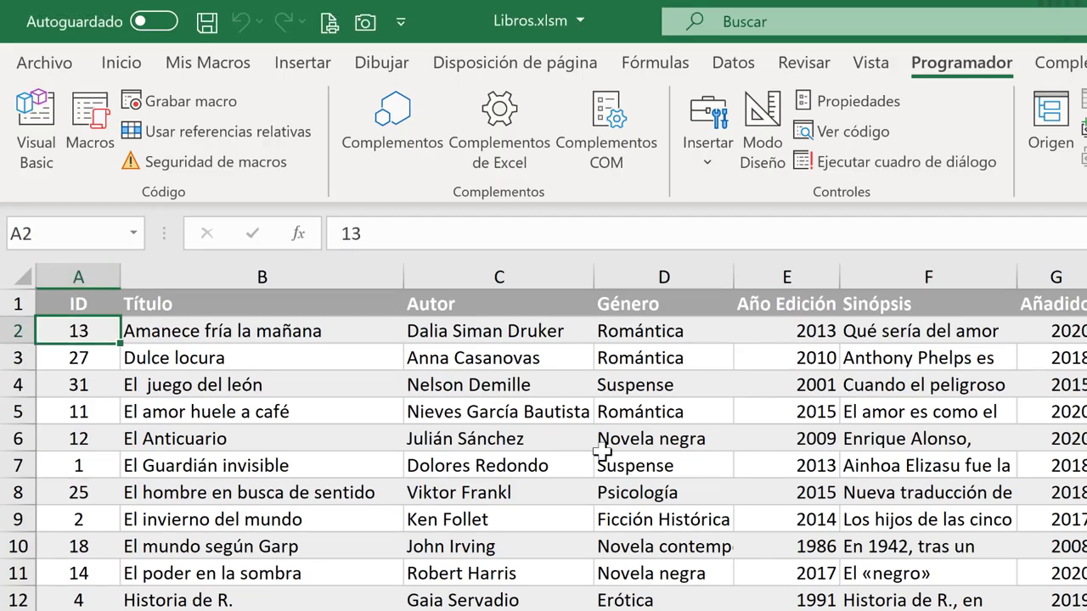
key(Down)
key(Down)
key(Down)
key(Down)
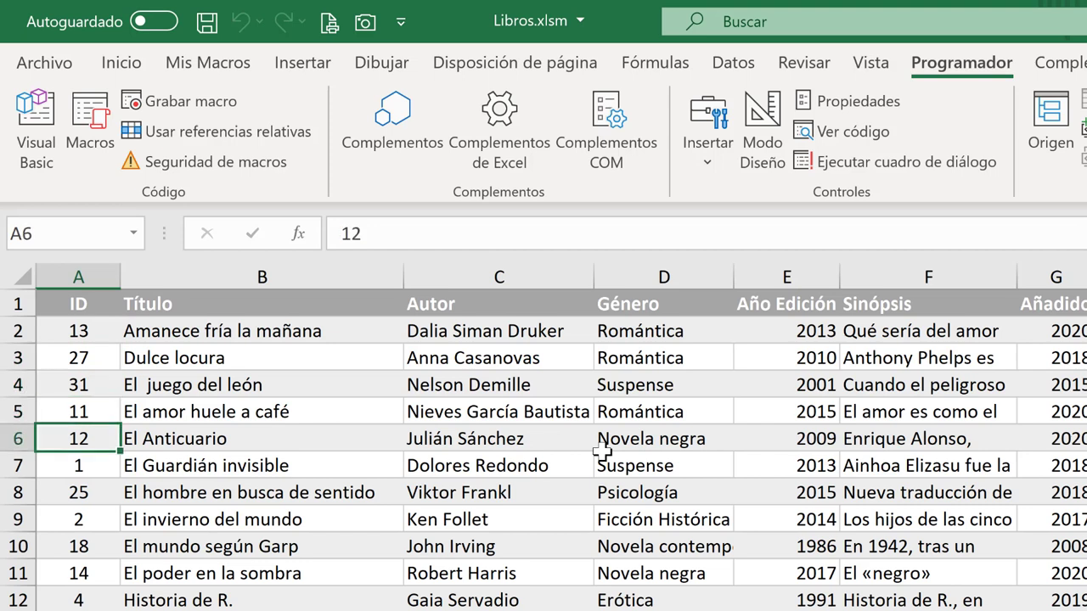
key(Down)
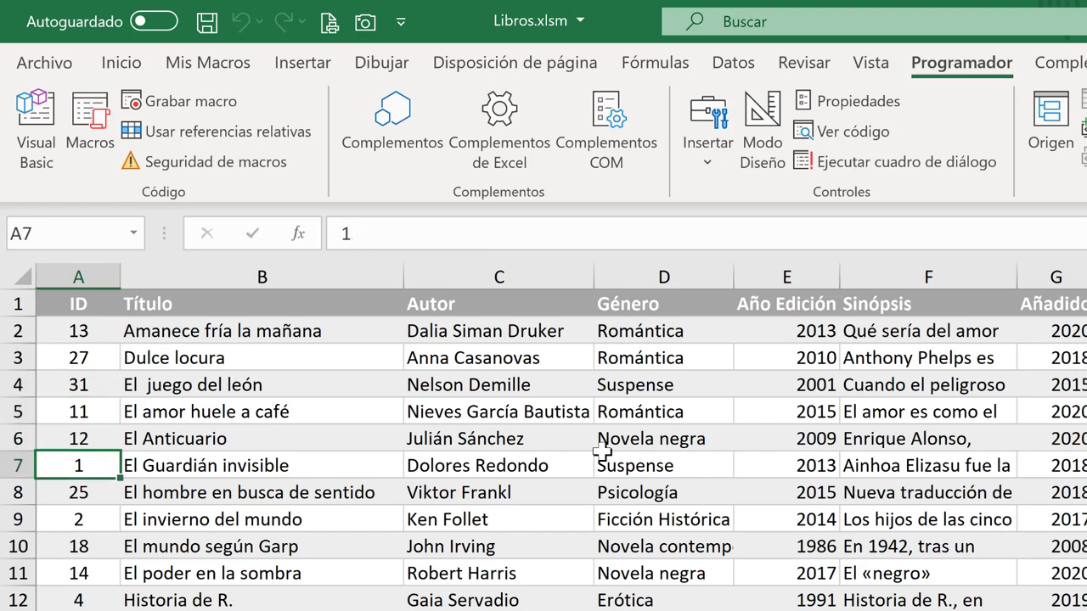
key(Down)
key(Up)
key(Up)
key(Down)
key(Down)
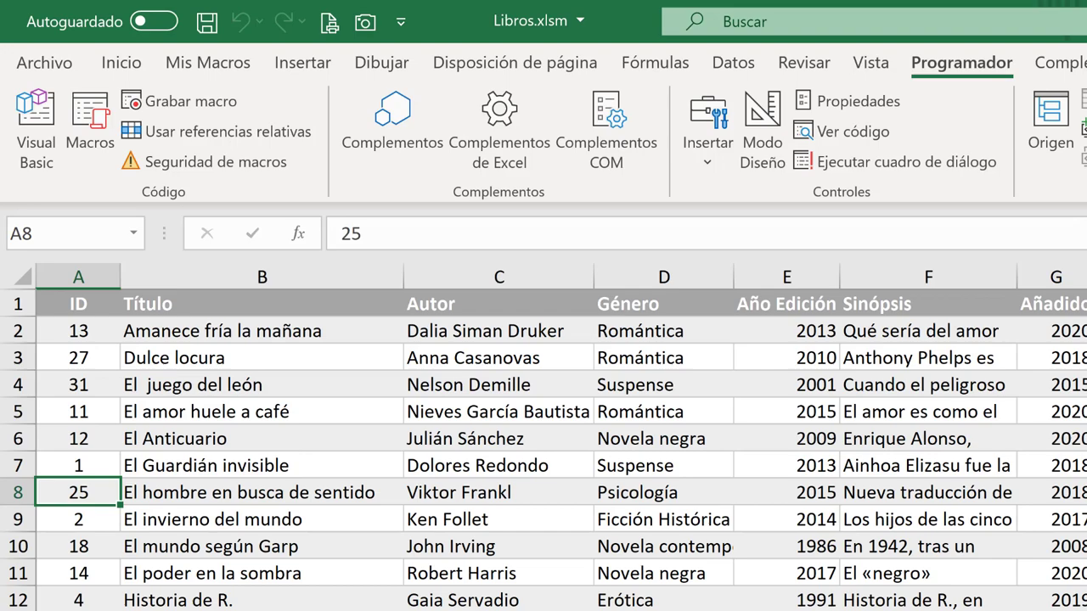
key(alt+F11)
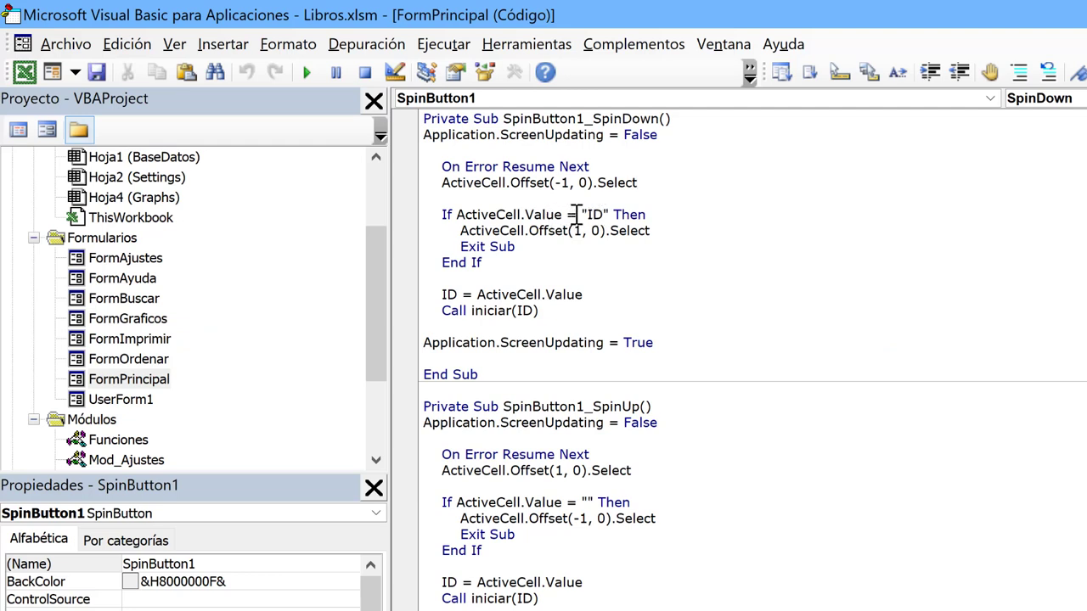
Highlight the "ID" text and ActiveCell in SpinDown's If check, then select header cell A1 in Excel.
drag(587, 215, 608, 215)
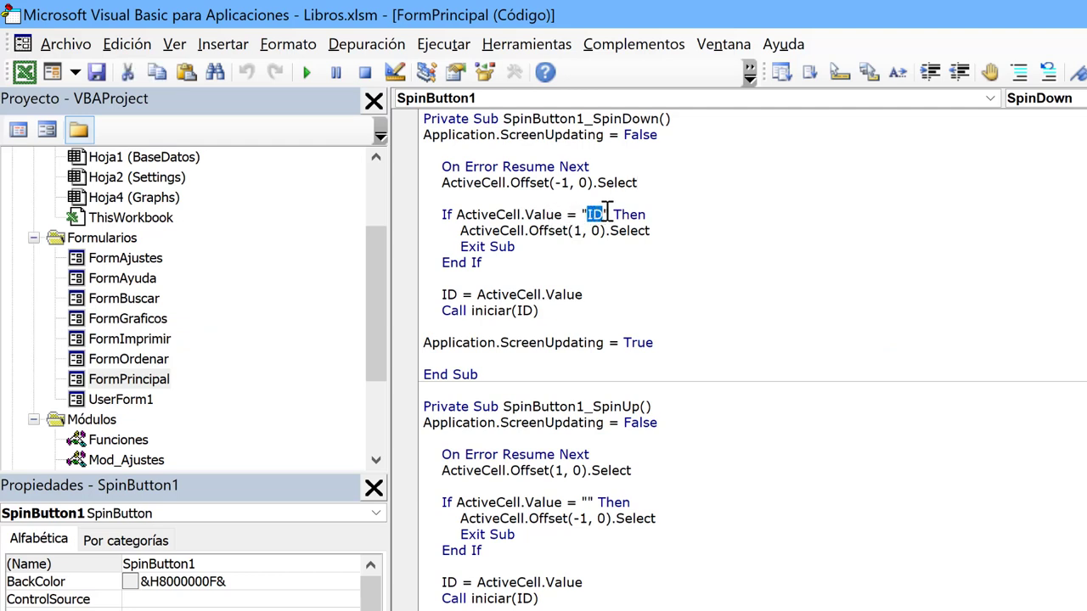
double_click(509, 215)
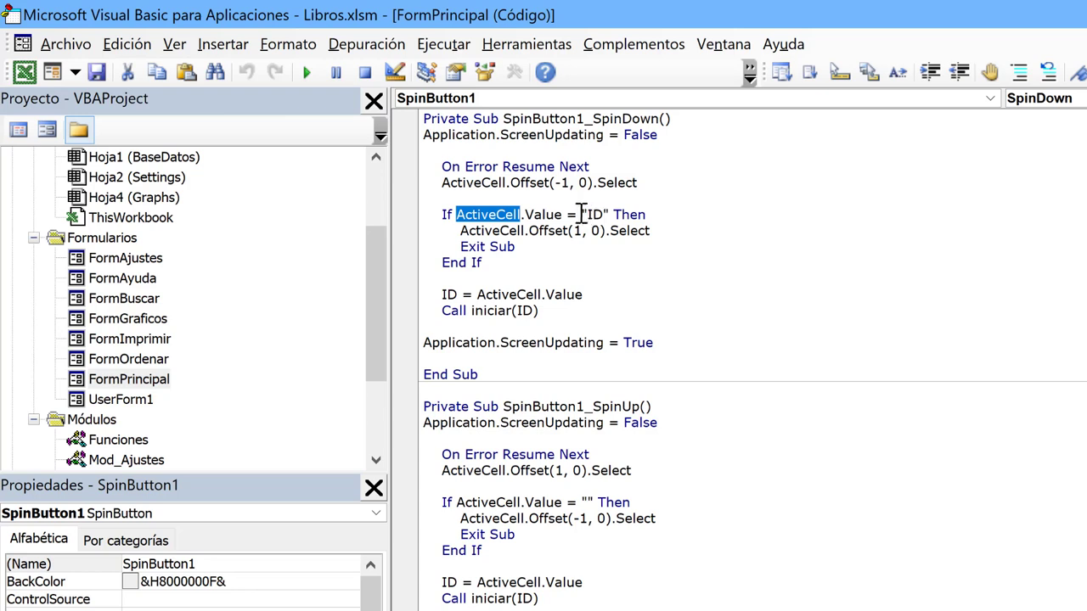
drag(583, 215, 609, 215)
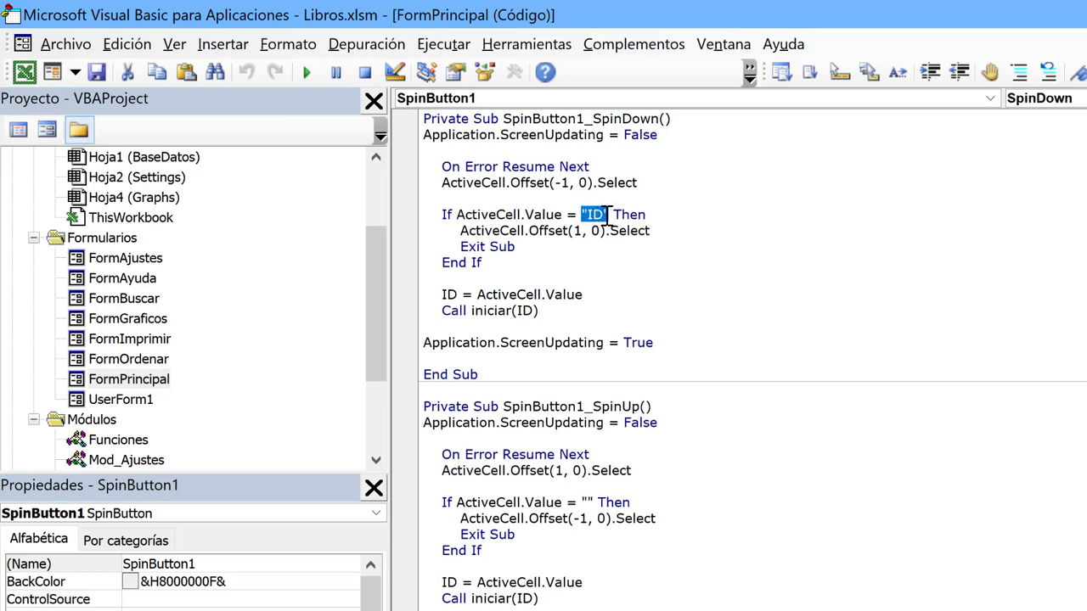
key(alt+Tab)
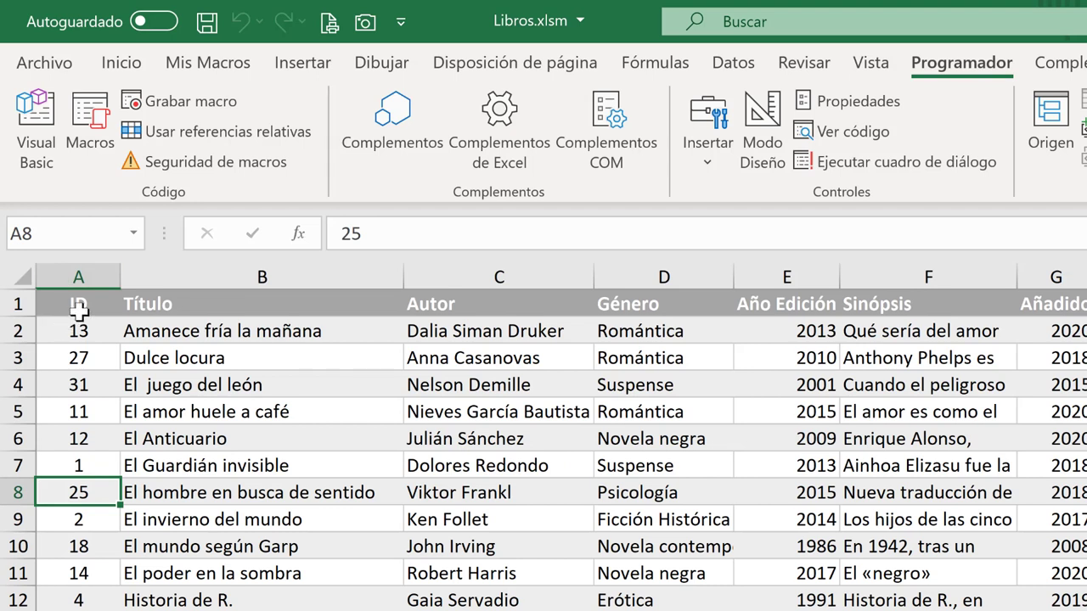
click(78, 310)
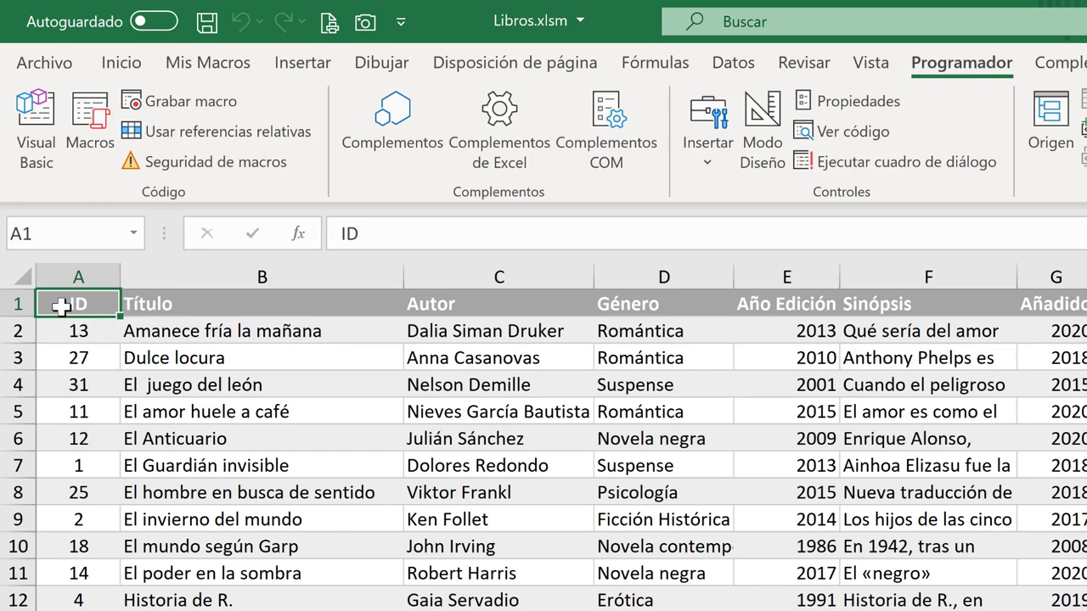
Click through cells A1 to A4 (ID 31), move back up to A1, and return to the FormPrincipal code.
click(99, 332)
click(88, 356)
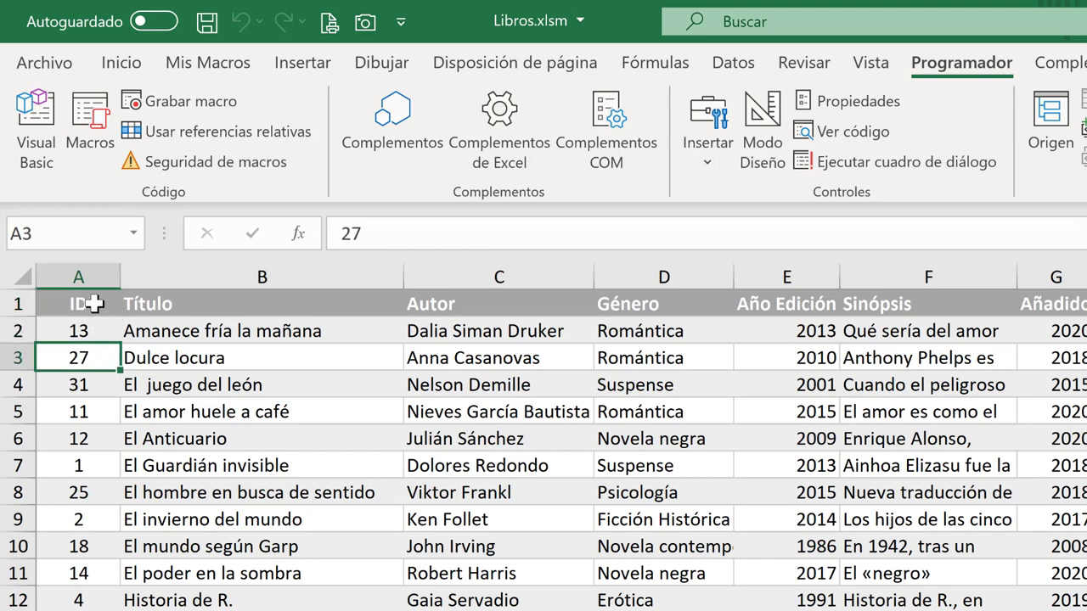
click(89, 308)
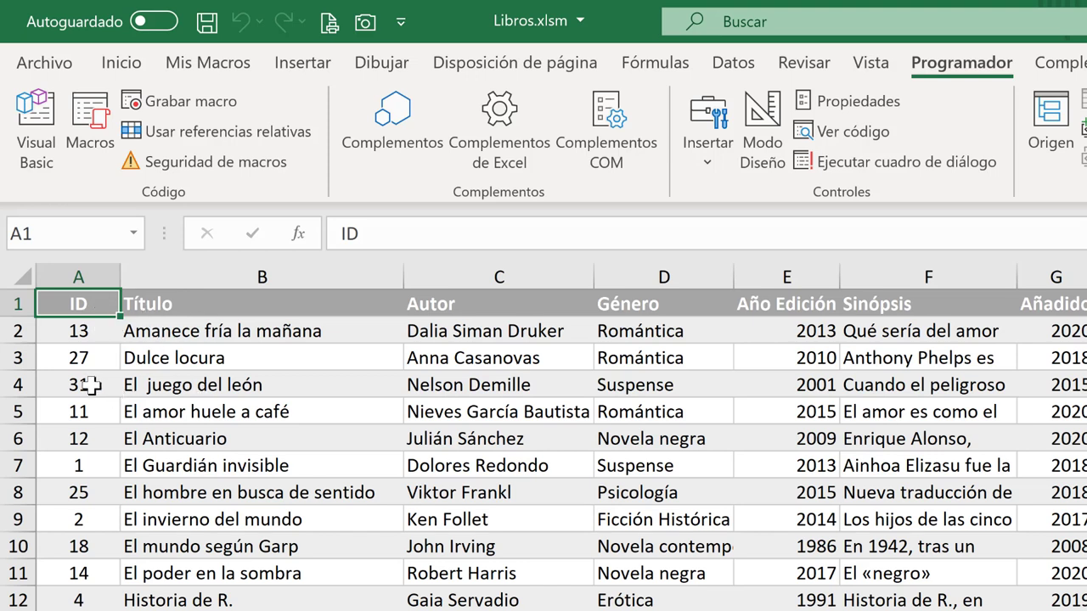
click(92, 385)
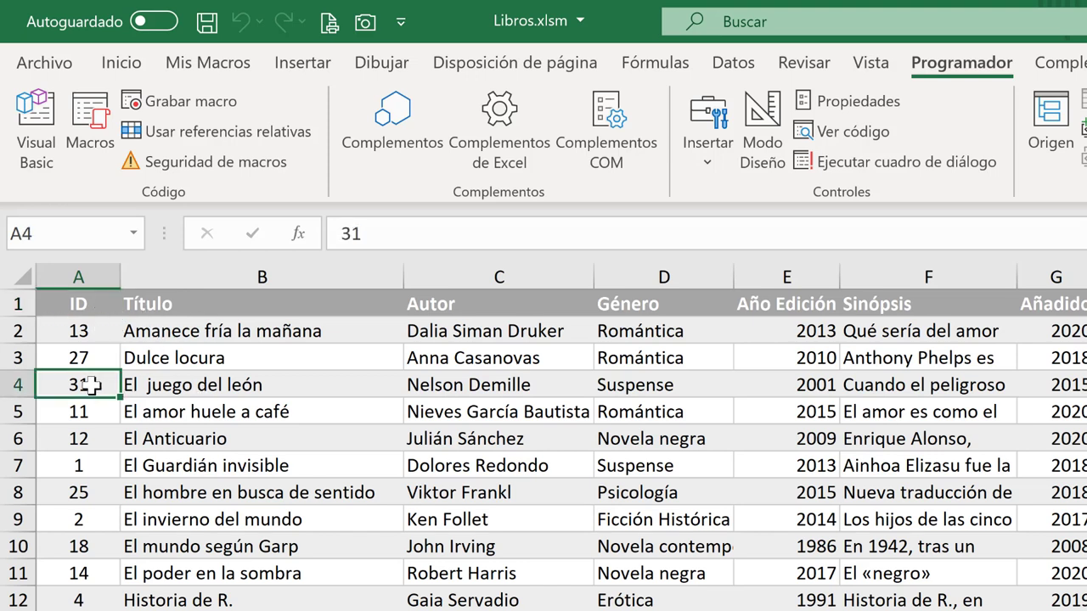
key(Up)
key(Up)
key(Up)
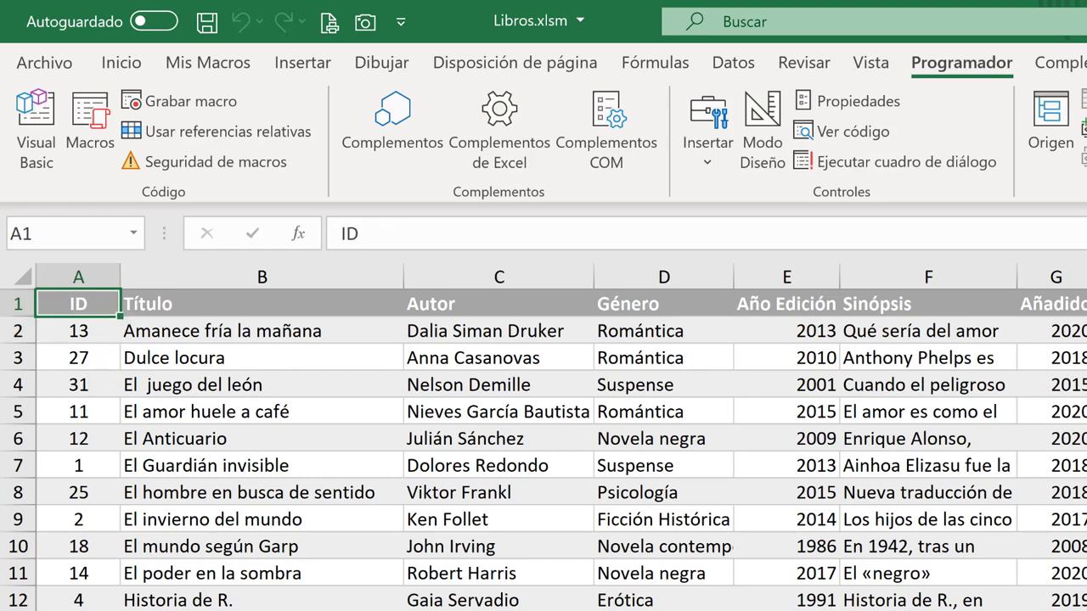
key(alt+F11)
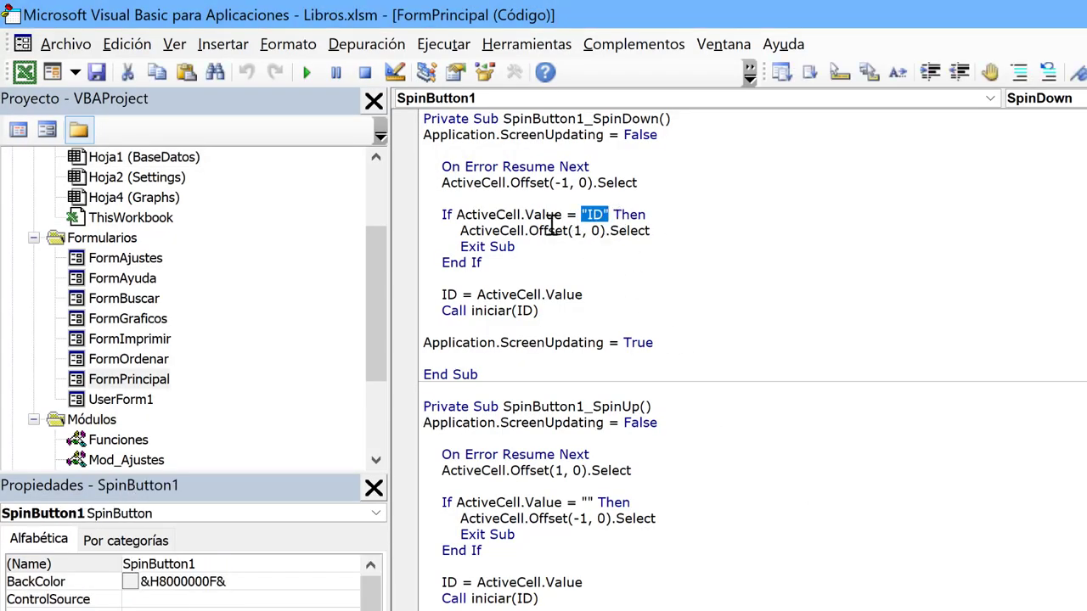
Highlight the offset after the ID check, the Exit Sub line, and the ID = ActiveCell.Value assignment.
double_click(579, 231)
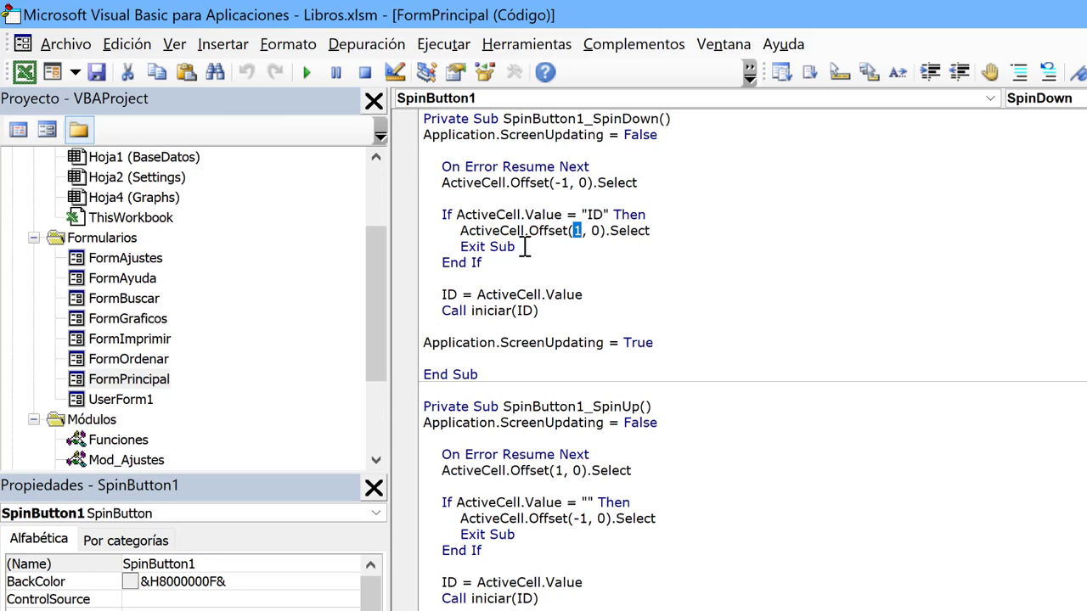
drag(515, 246, 423, 247)
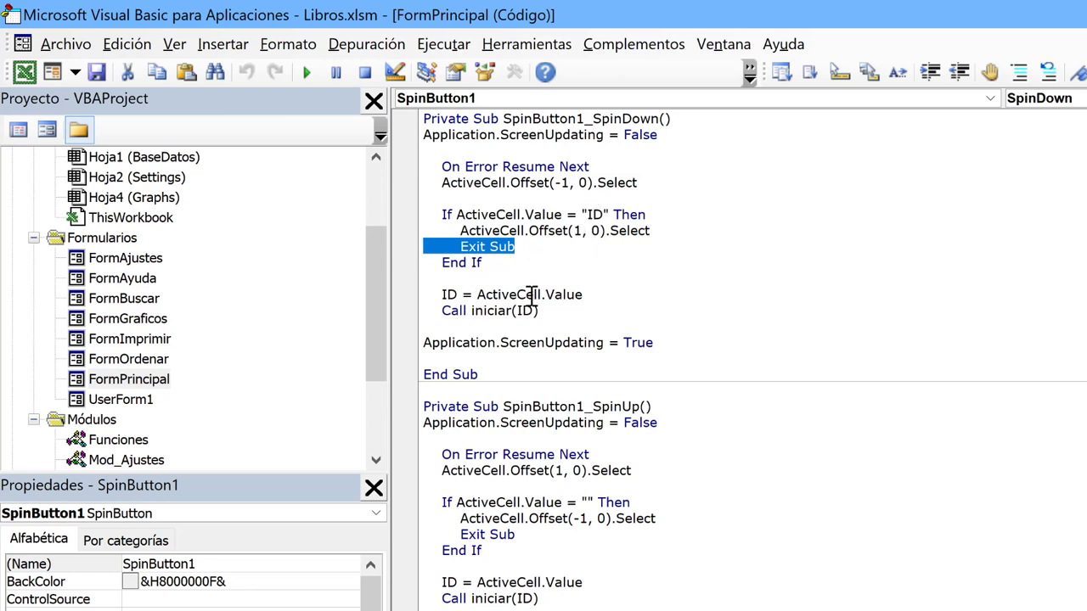
double_click(451, 295)
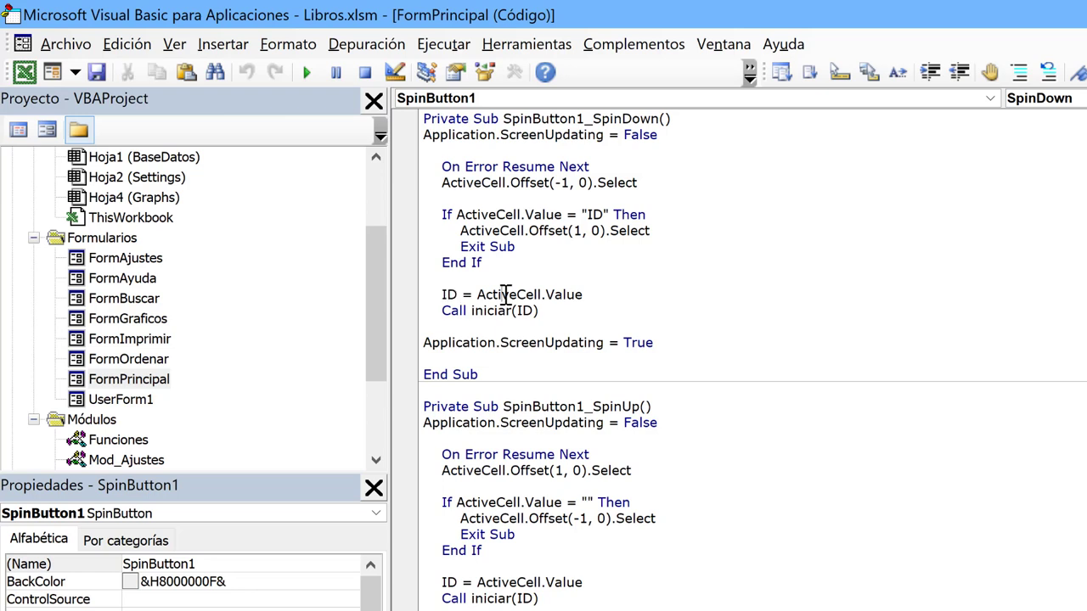
double_click(508, 294)
click(561, 297)
double_click(562, 294)
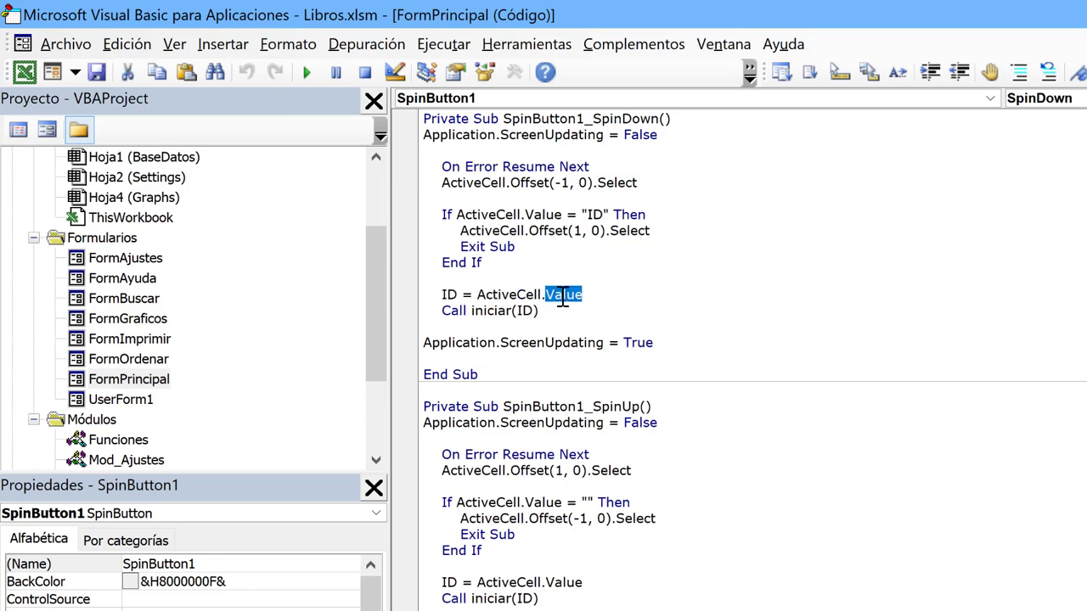
click(457, 311)
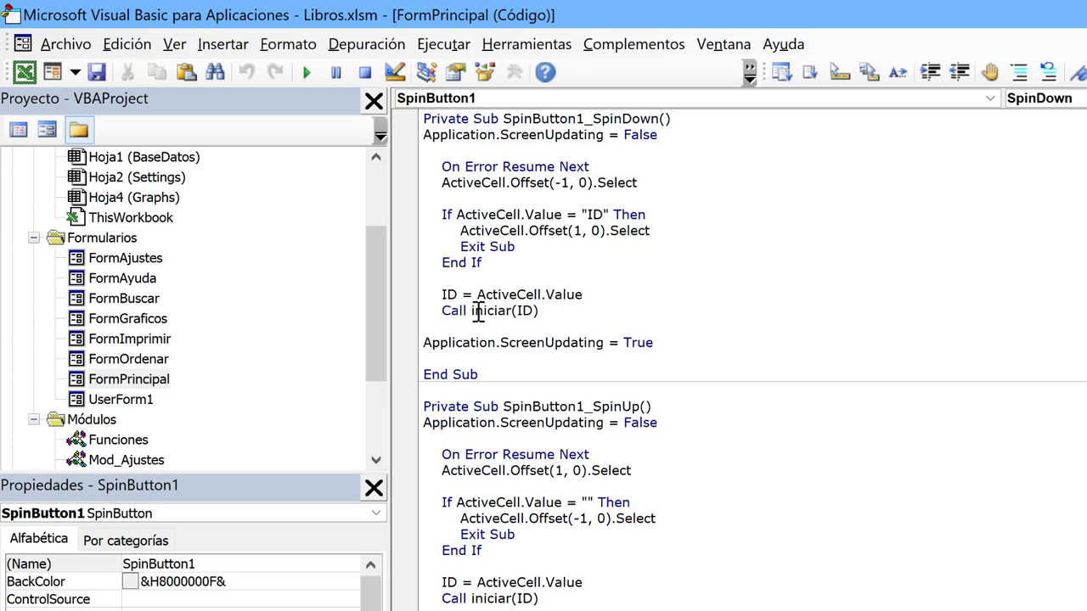
Highlight the iniciar(ID) call and its ID argument, then open the Ventana menu.
double_click(478, 311)
double_click(524, 312)
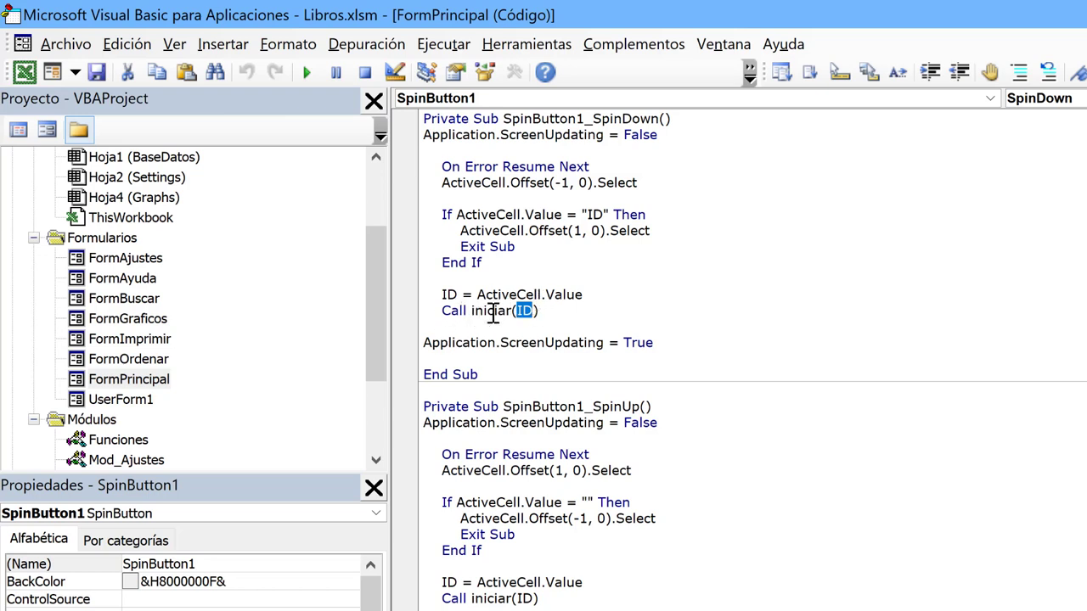
double_click(491, 311)
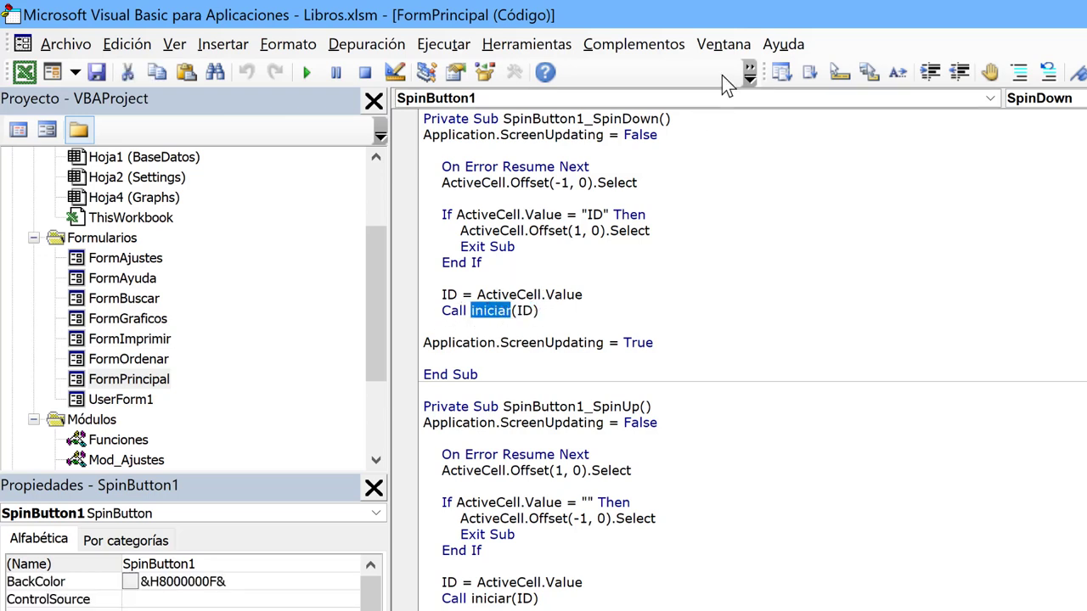
click(724, 47)
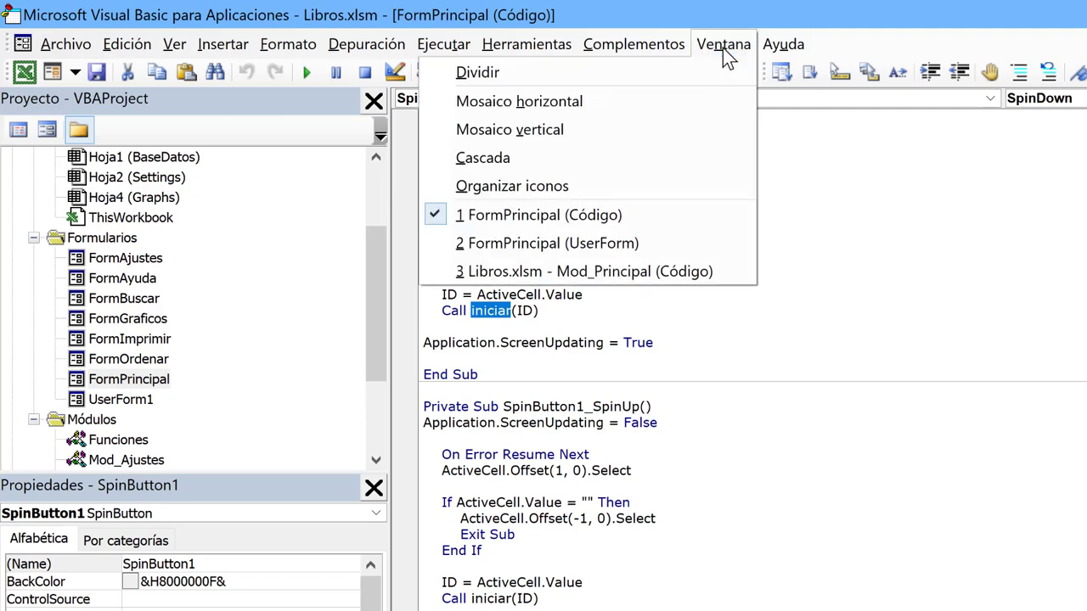
click(592, 271)
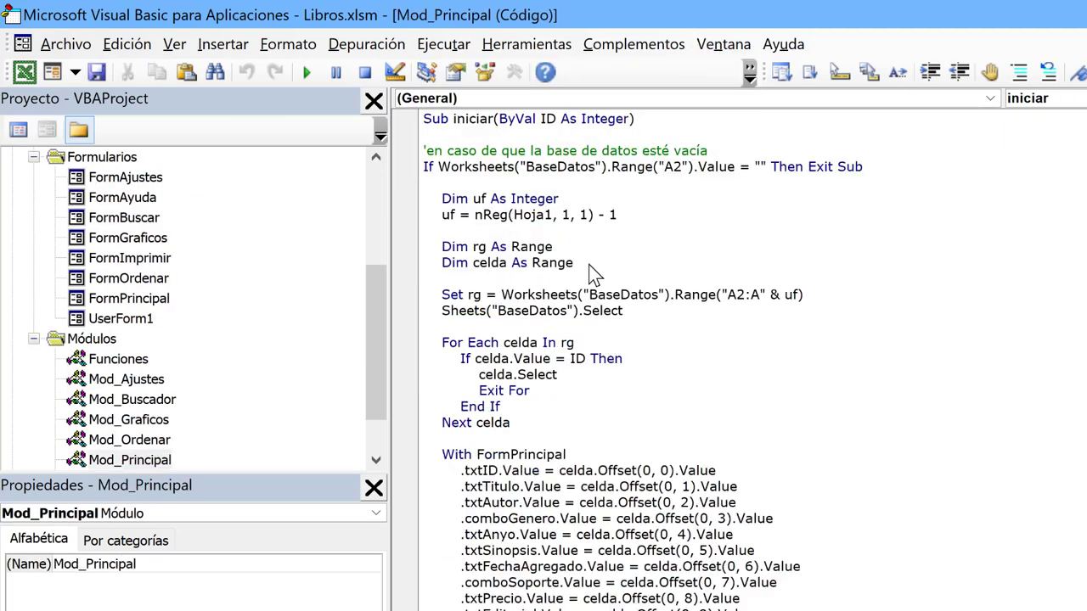
double_click(474, 120)
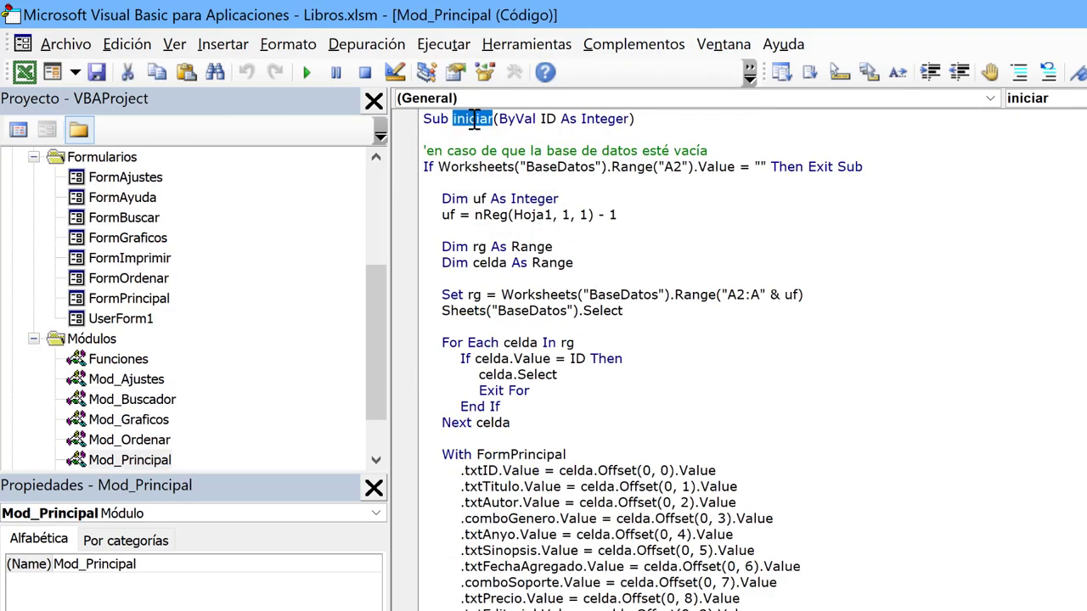
click(543, 118)
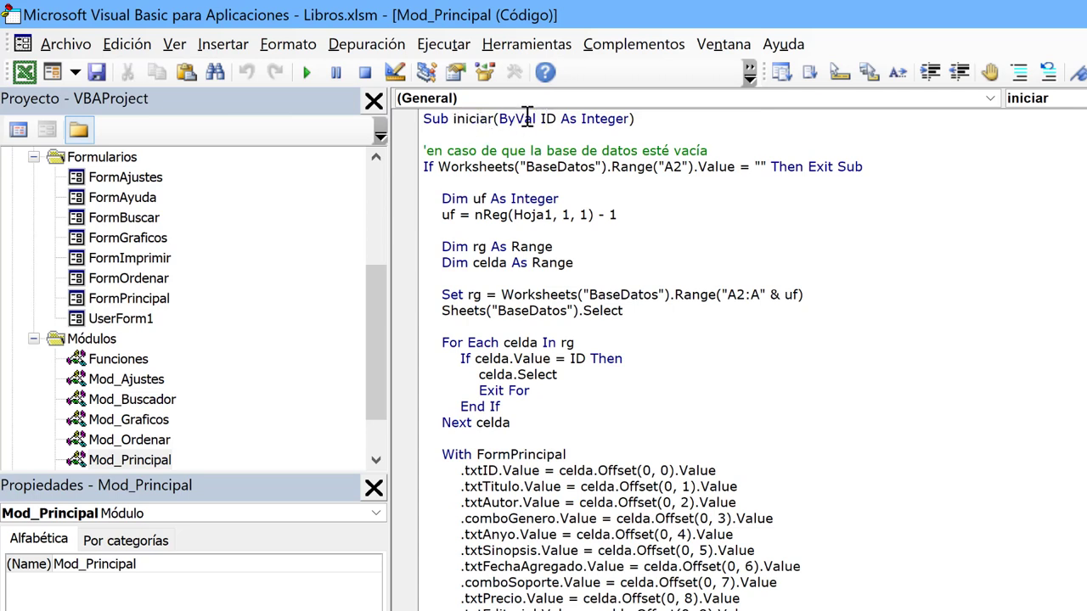
double_click(525, 120)
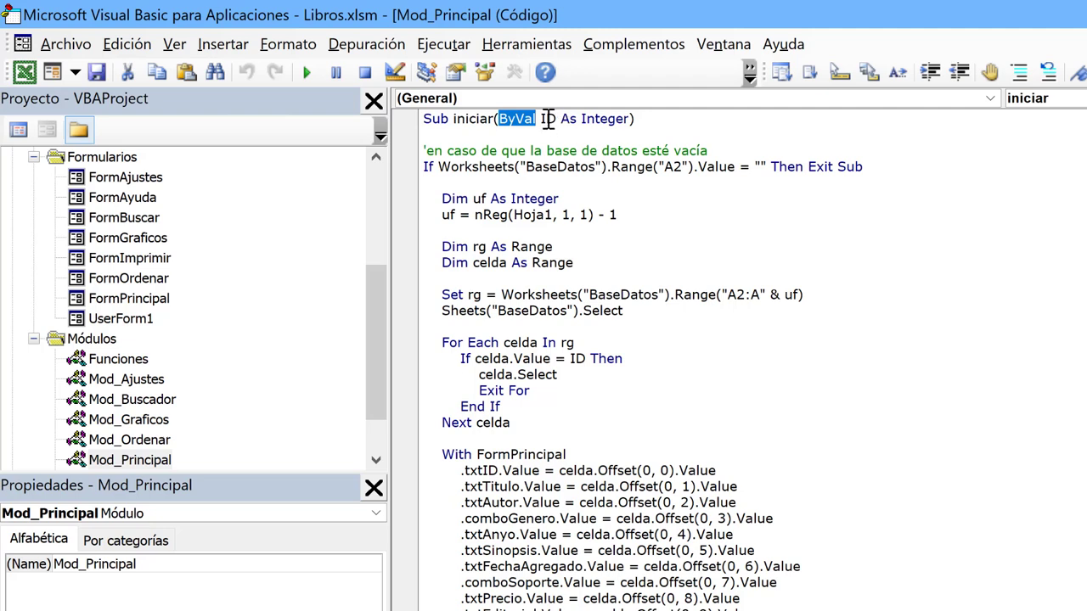
click(522, 134)
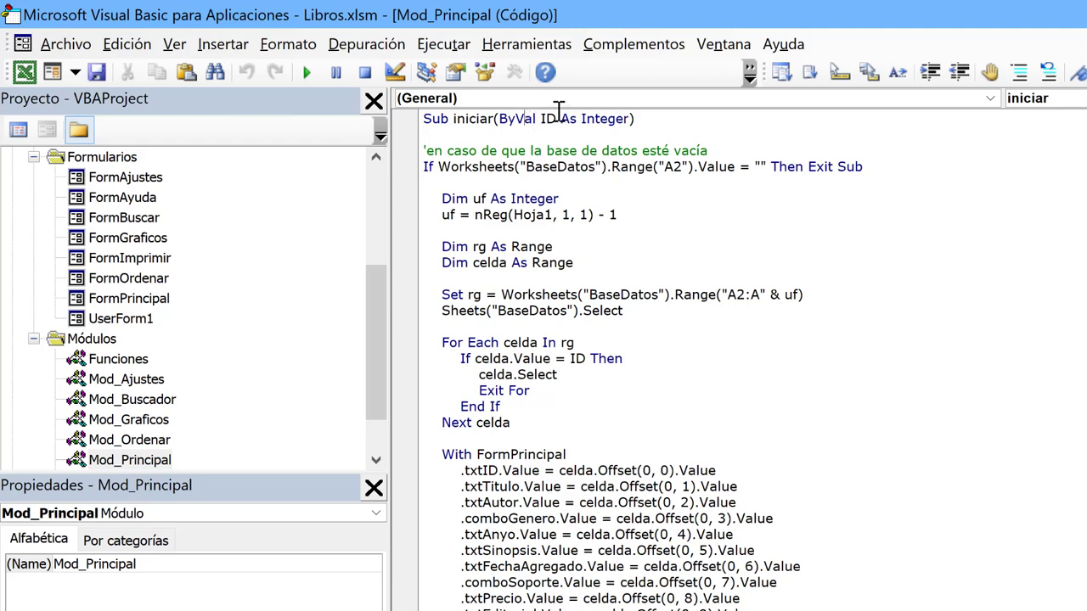
click(545, 119)
double_click(548, 119)
click(549, 119)
double_click(570, 119)
click(610, 117)
double_click(610, 116)
double_click(476, 120)
Switch to Libros.xlsm - FormPrincipal (Código) and highlight ID in iniciar(ID) and in its assignment.
click(732, 53)
click(599, 239)
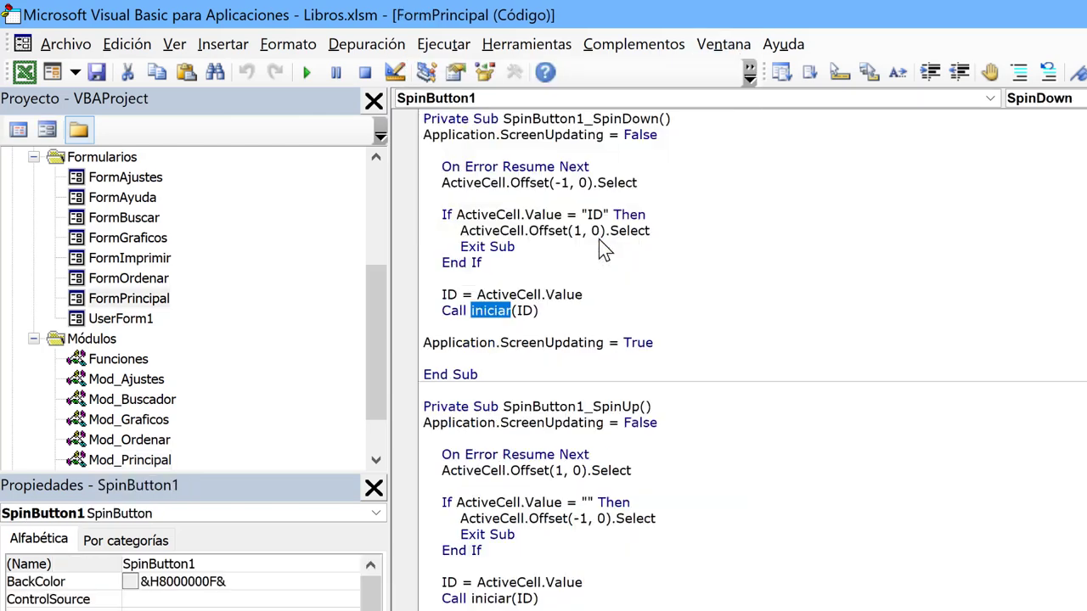
double_click(525, 312)
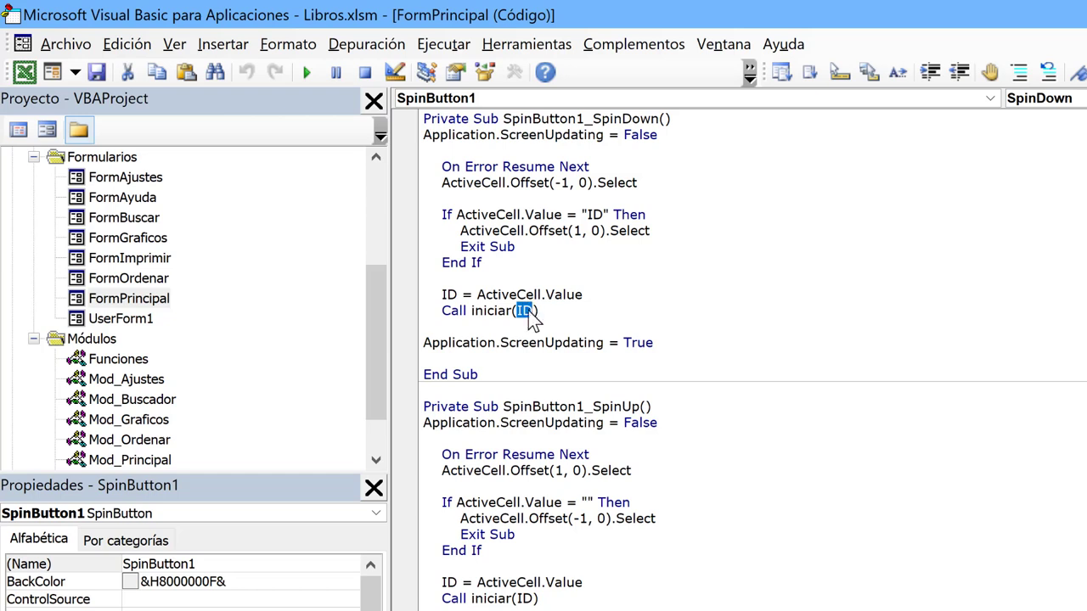
double_click(450, 296)
Highlight ActiveCell and Value in the ID assignment, then switch to Libros.xlsm - Mod_Principal (Código).
double_click(515, 294)
double_click(565, 294)
click(724, 44)
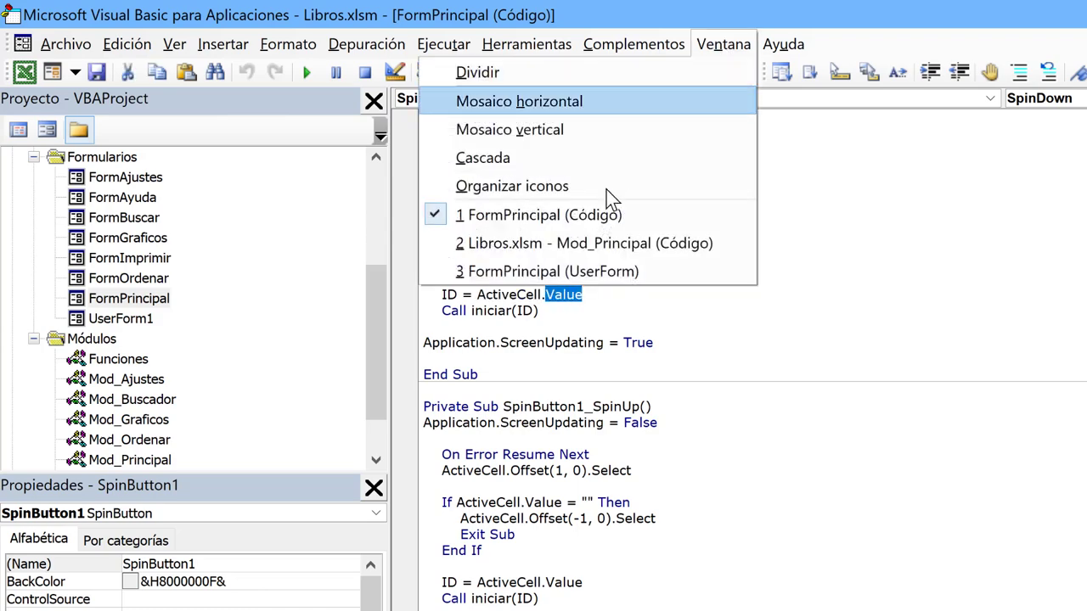
click(588, 244)
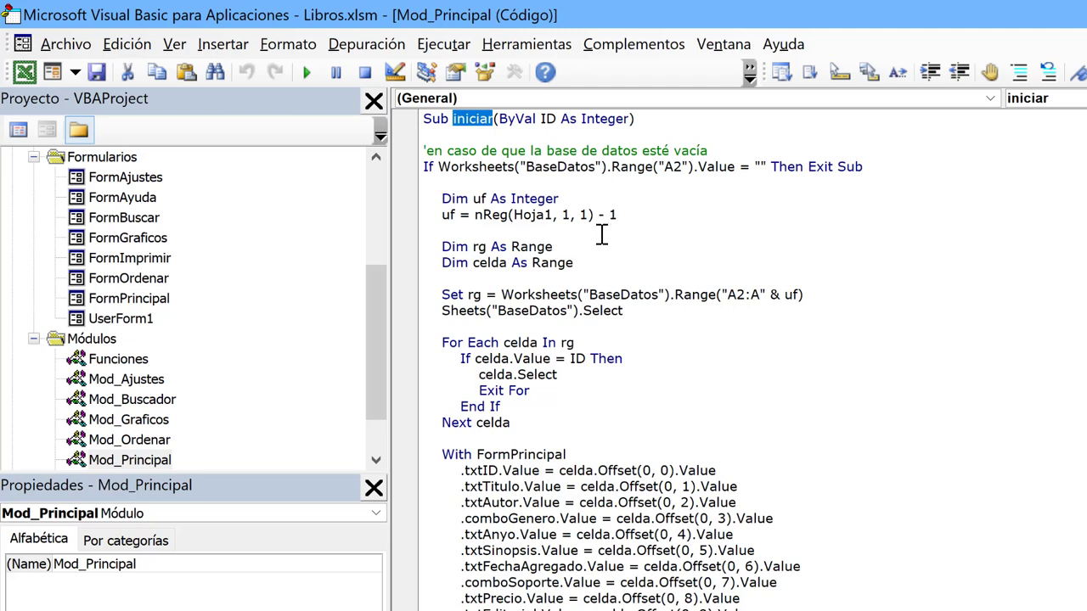
Highlight iniciar's For Each loop, the Dim/Set declarations, and the rg worksheet range expression.
drag(527, 423, 411, 339)
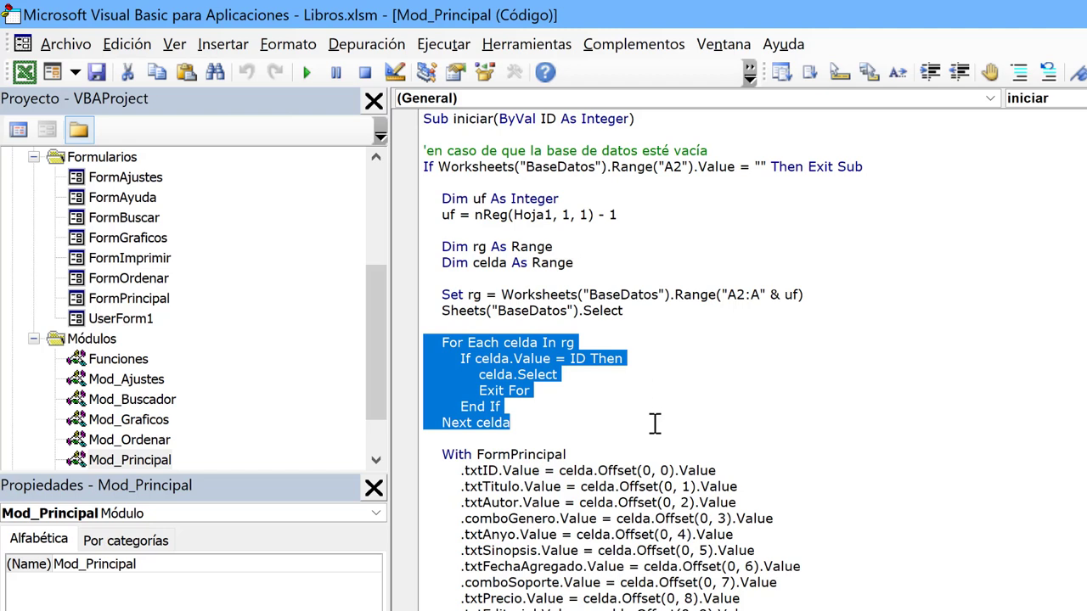
click(527, 373)
drag(643, 313, 406, 242)
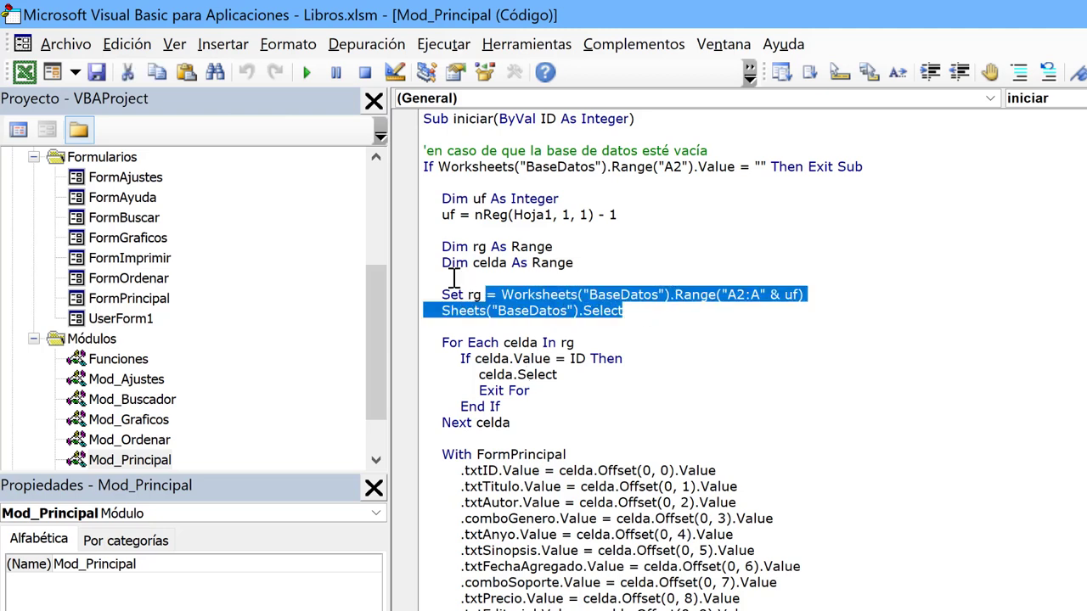
double_click(527, 343)
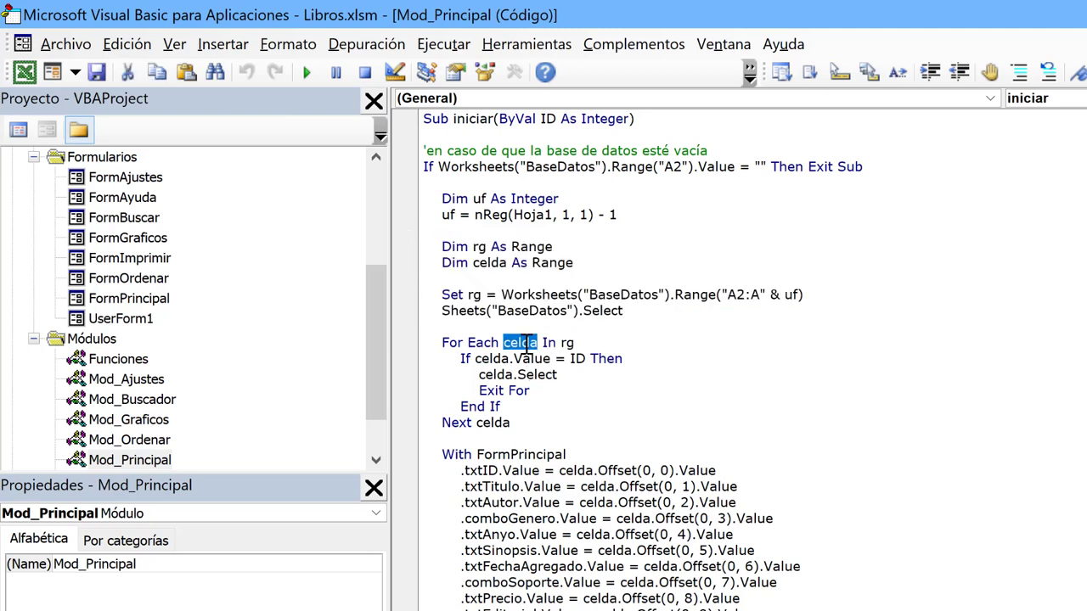
click(565, 343)
double_click(566, 344)
click(474, 296)
double_click(474, 296)
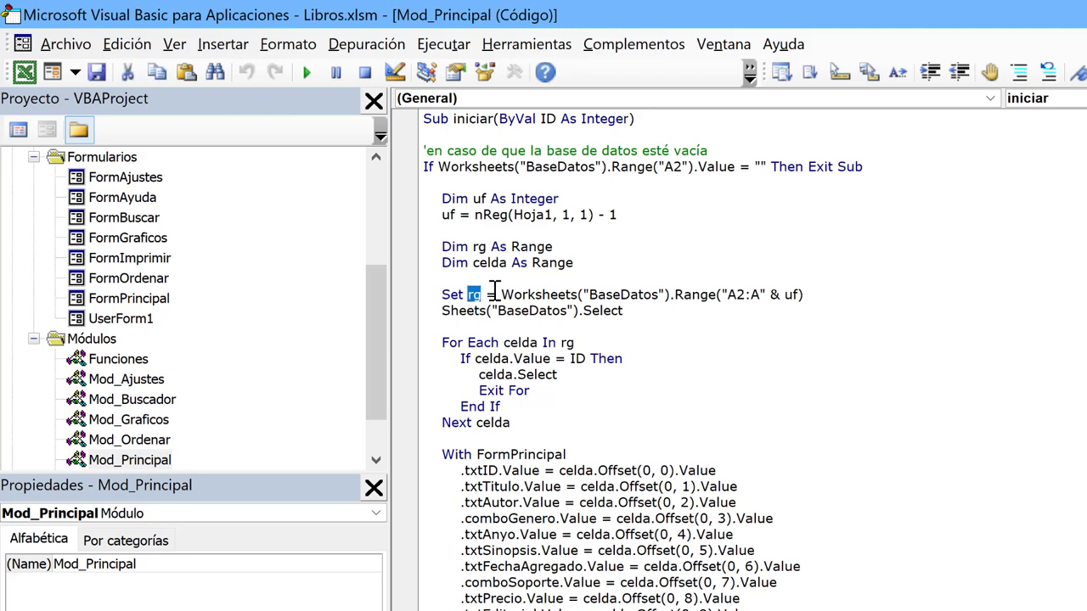
drag(501, 295, 769, 295)
drag(841, 300, 844, 301)
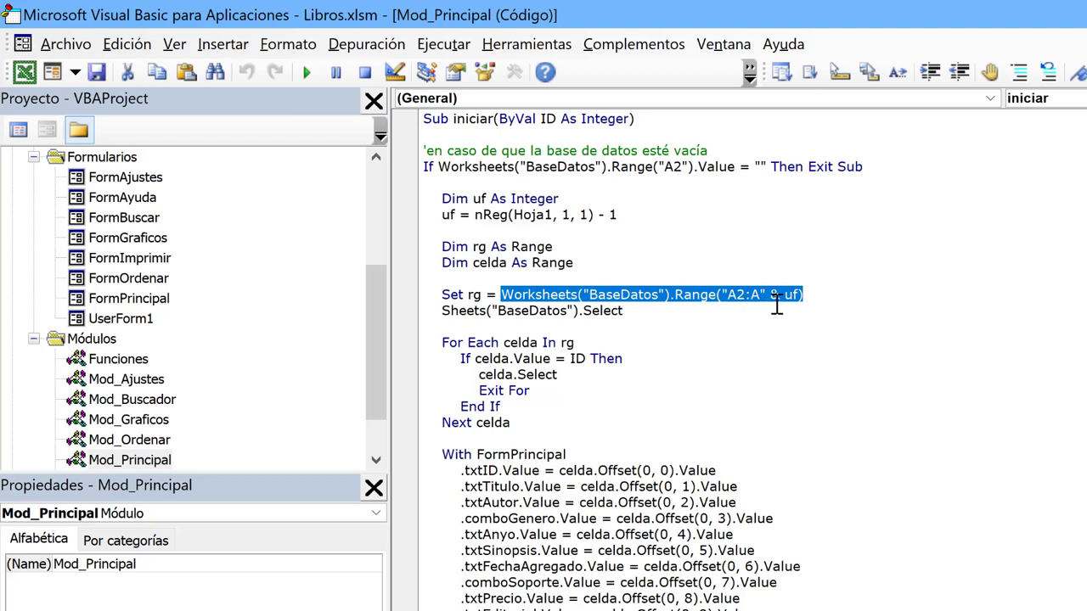
Highlight the ID comparison, celda.Select, Exit For, and the With FormPrincipal form-filling lines.
double_click(577, 358)
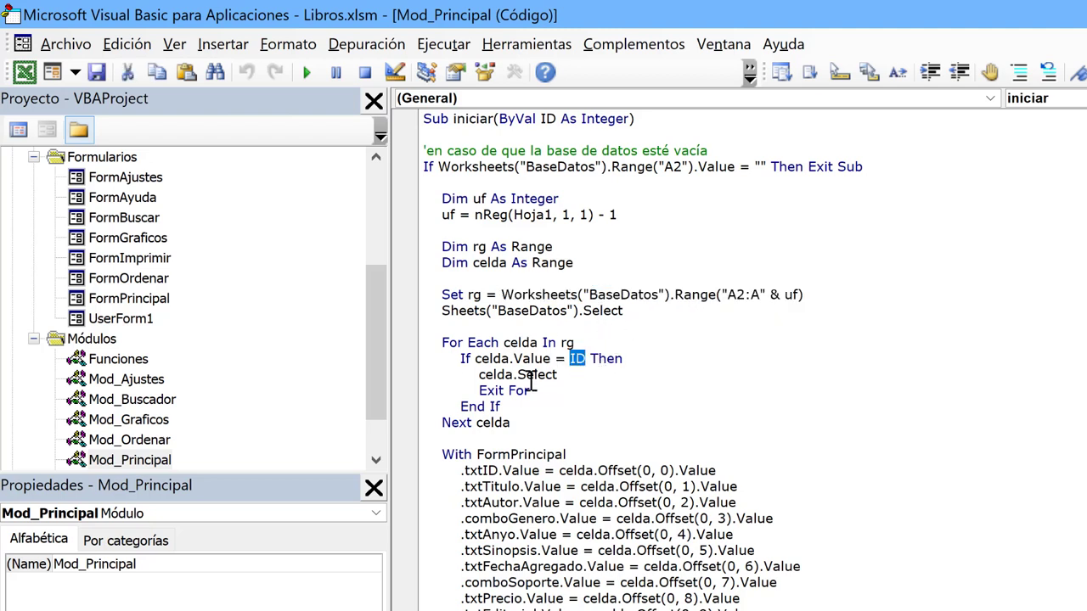
double_click(503, 374)
double_click(540, 374)
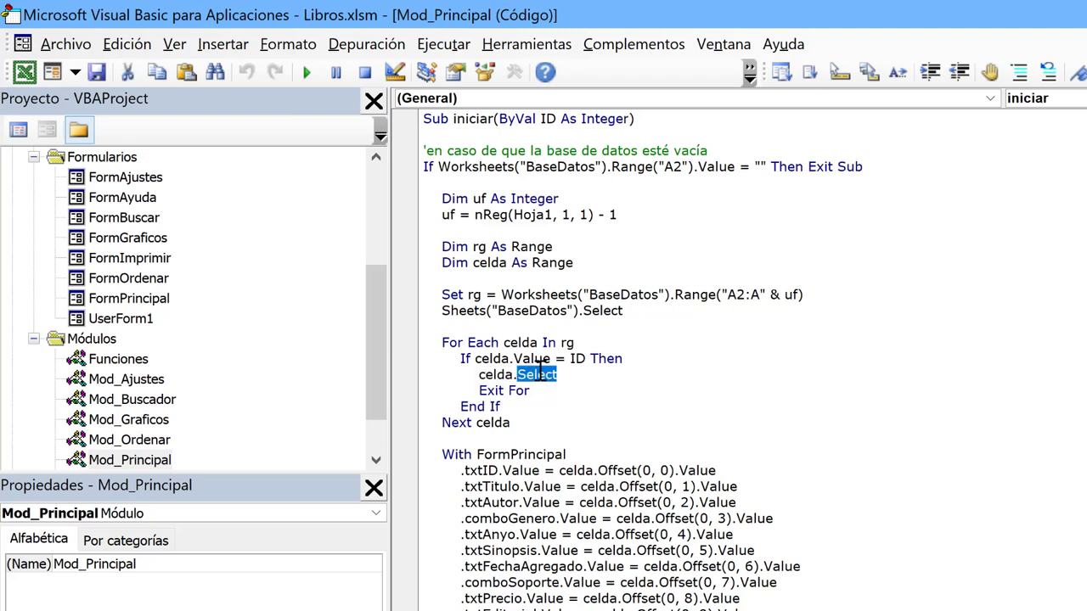
double_click(492, 390)
double_click(515, 392)
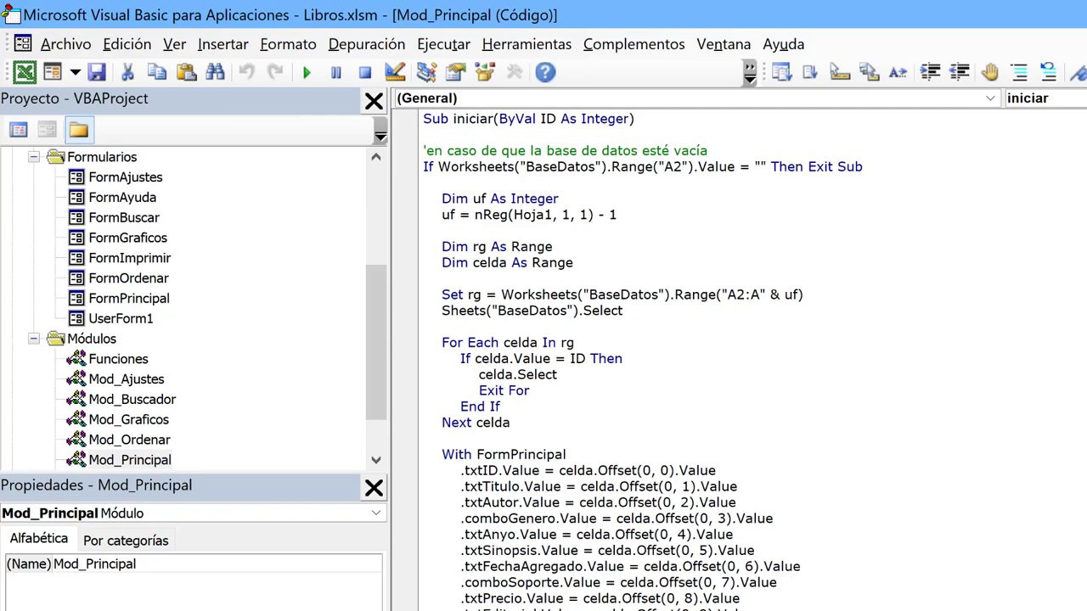
drag(760, 609, 405, 467)
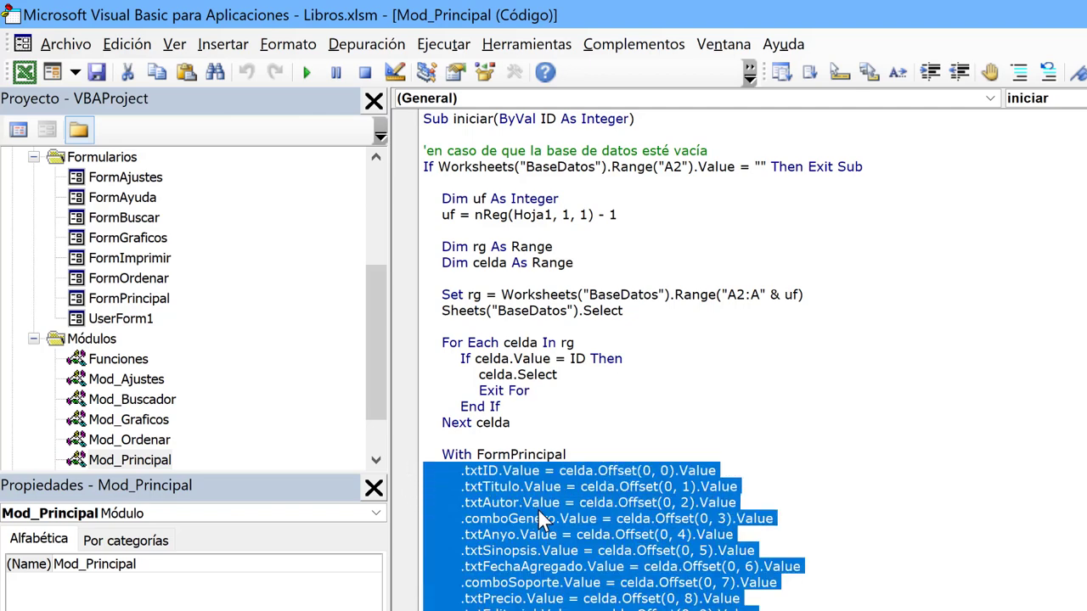
scroll(541, 519, down, 4)
click(718, 46)
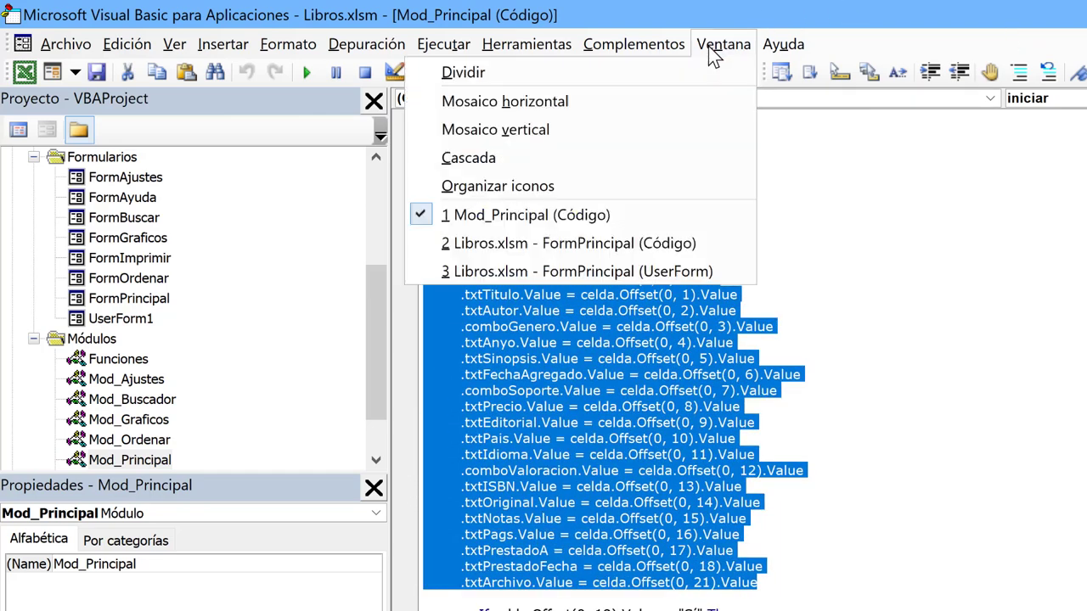
click(615, 270)
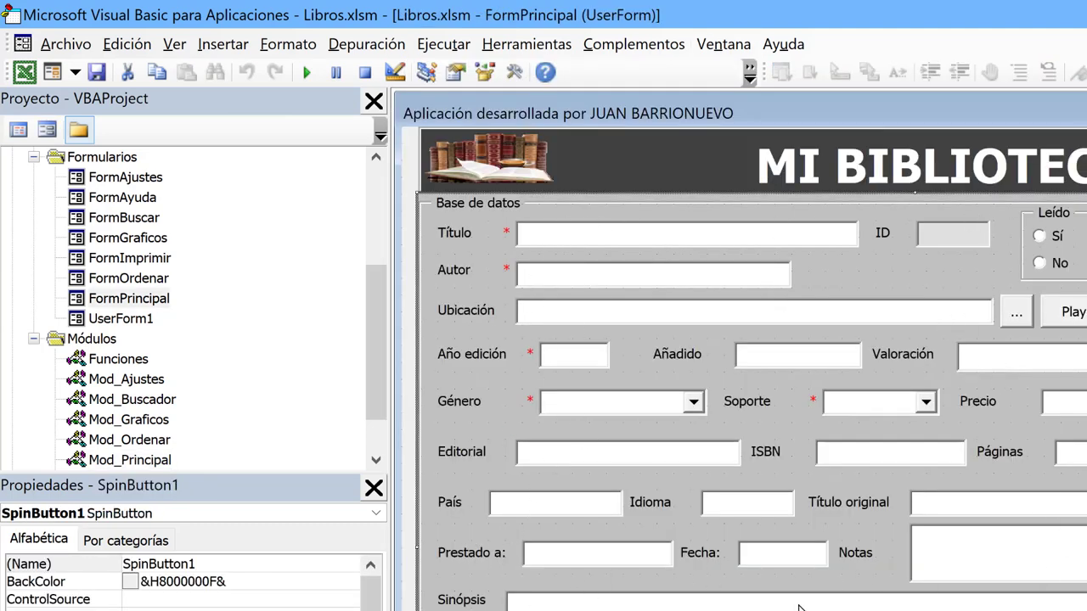
click(724, 44)
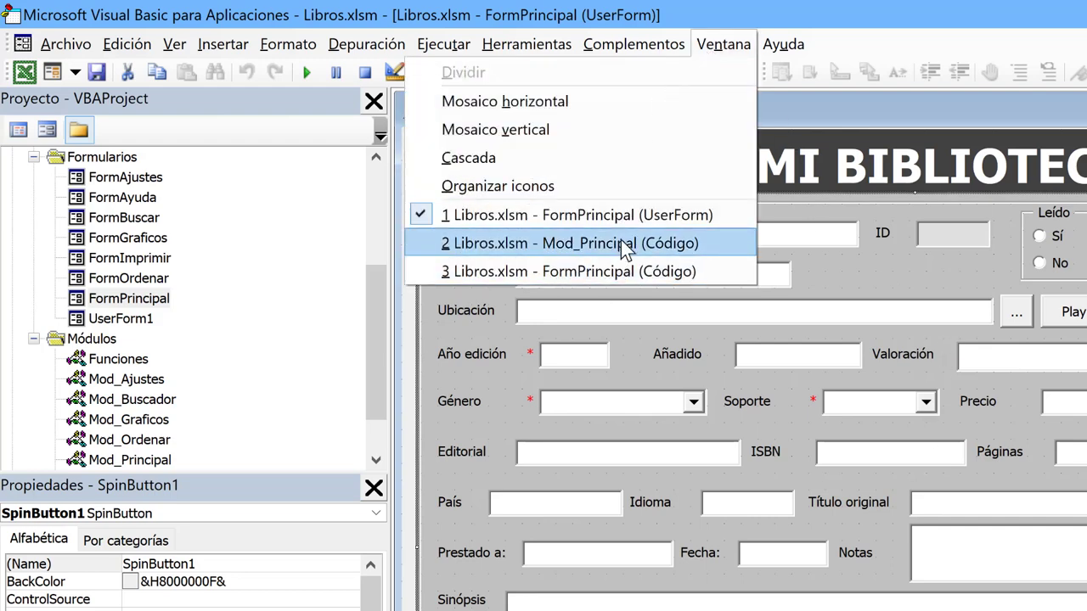
click(616, 245)
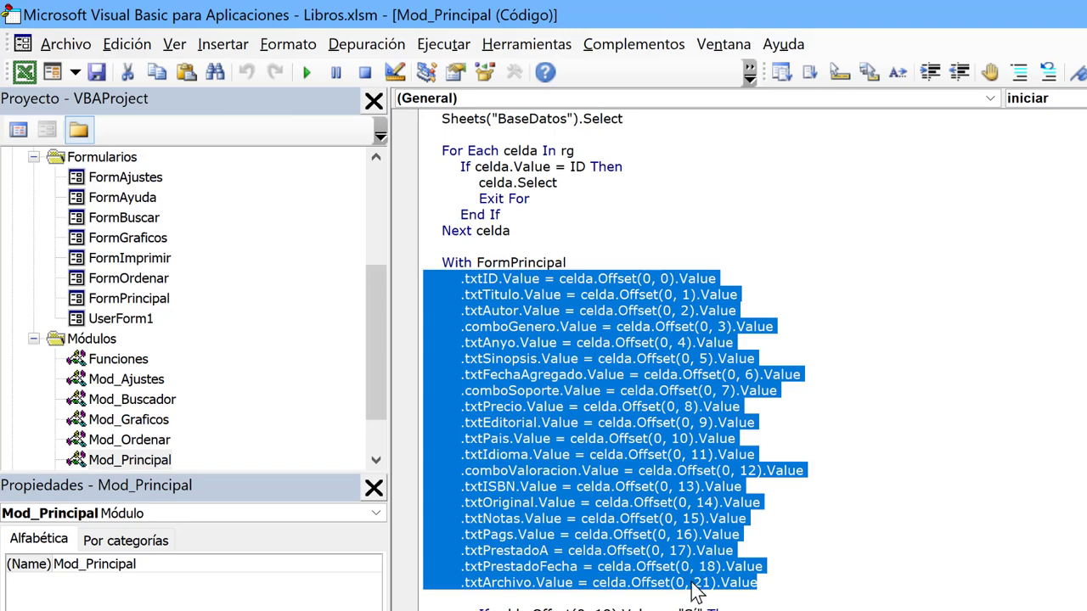
scroll(599, 554, down, 5)
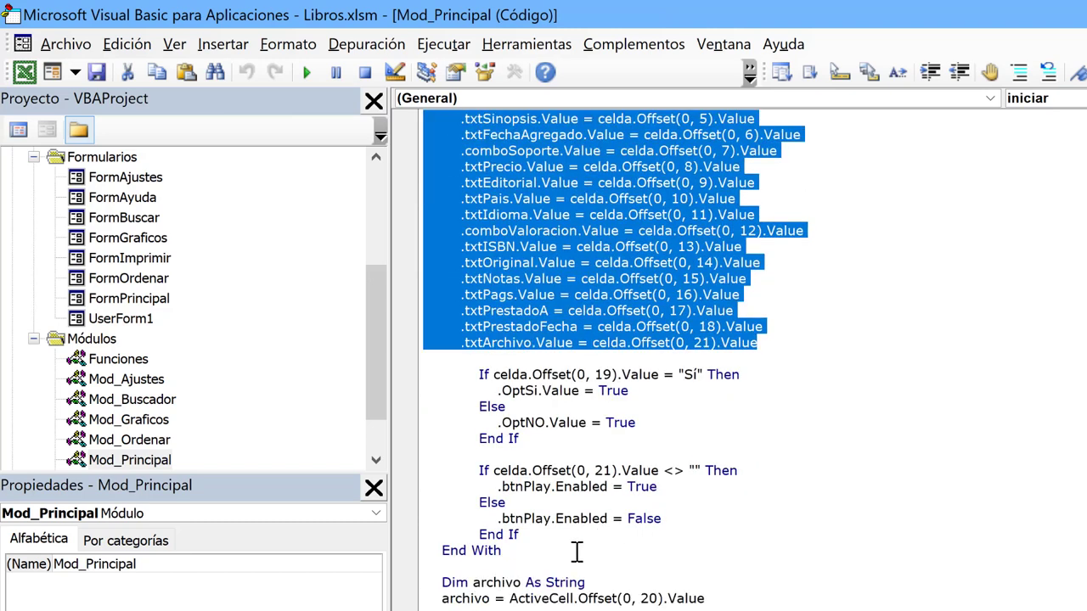
scroll(577, 551, down, 2)
scroll(578, 551, down, 1)
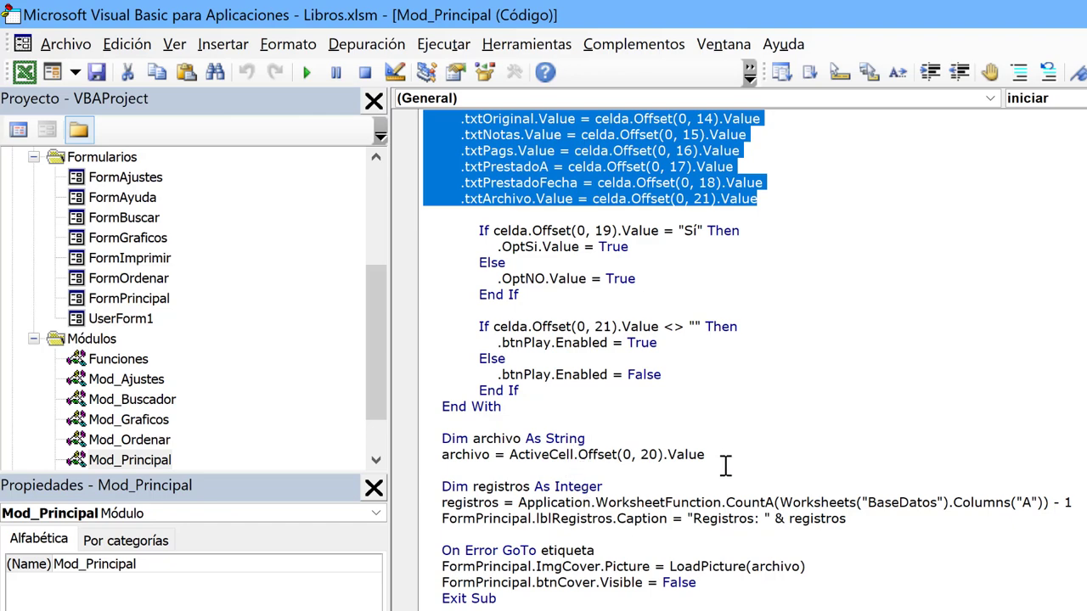
drag(749, 456, 381, 435)
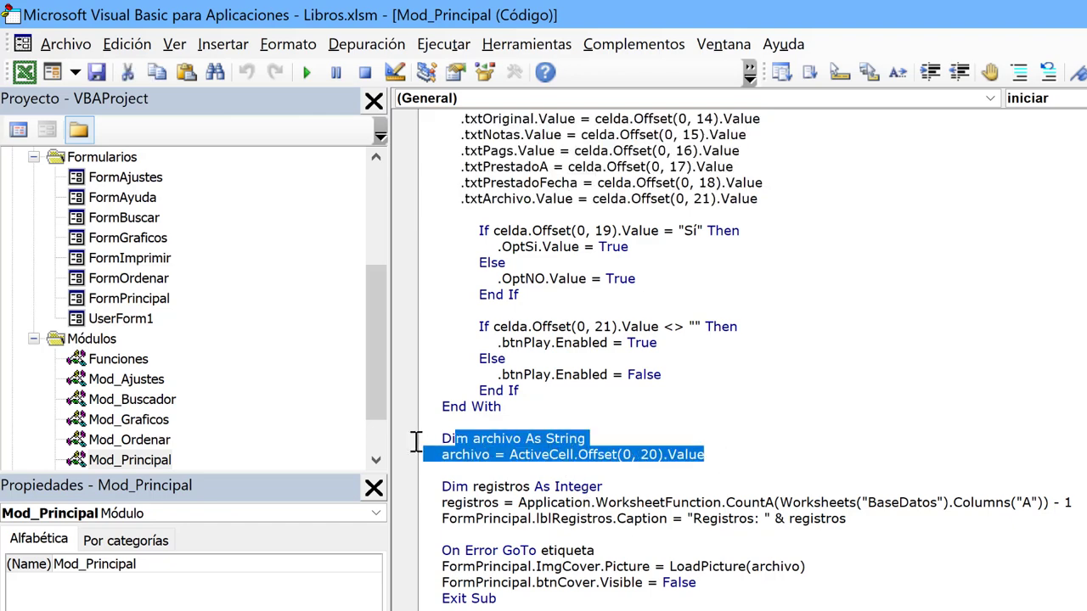
click(495, 440)
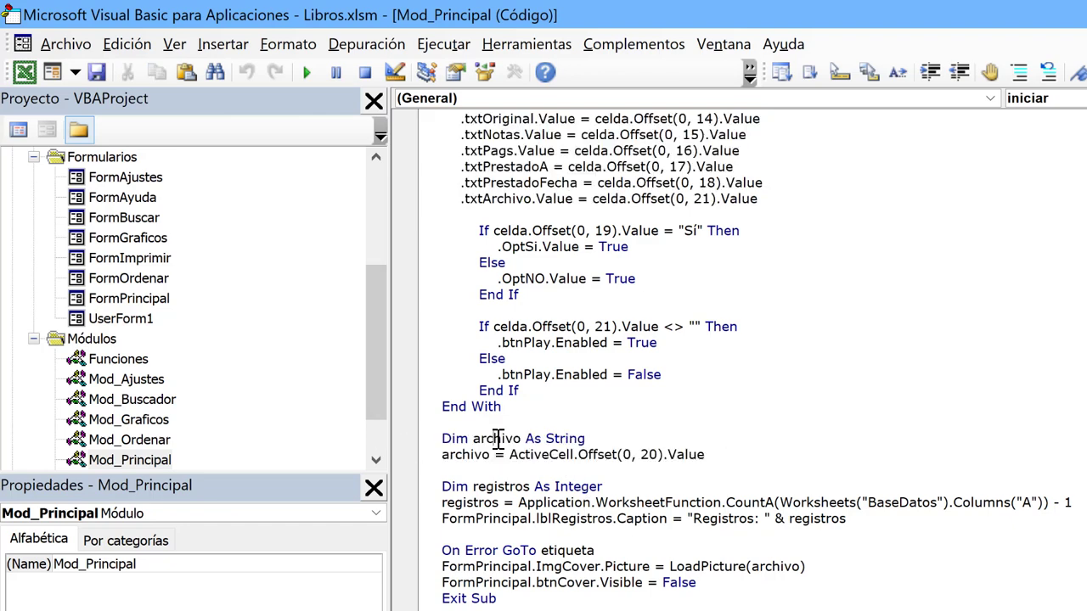
double_click(498, 439)
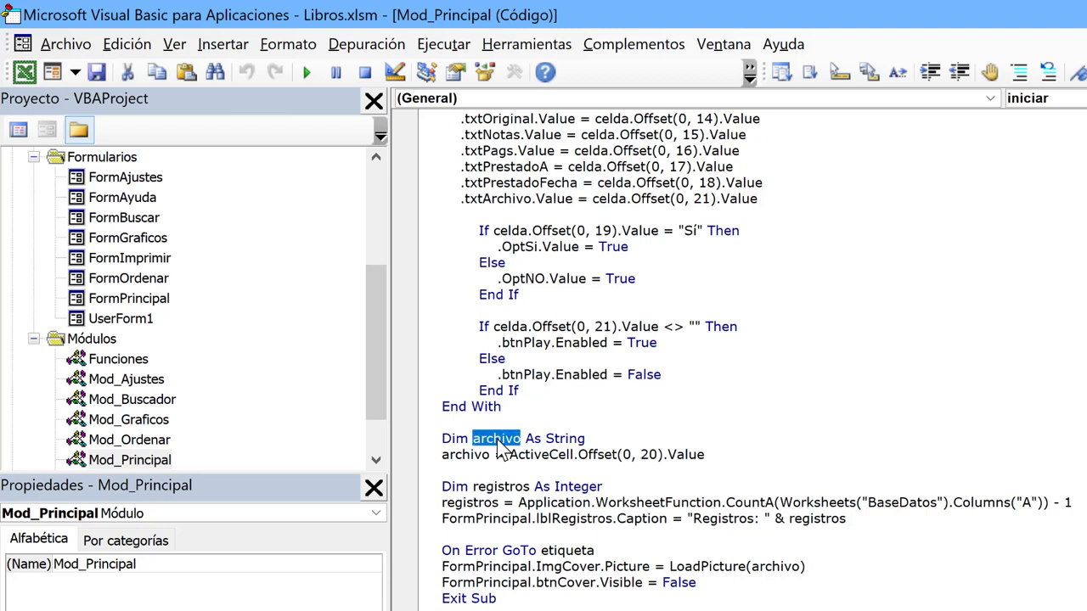
double_click(564, 439)
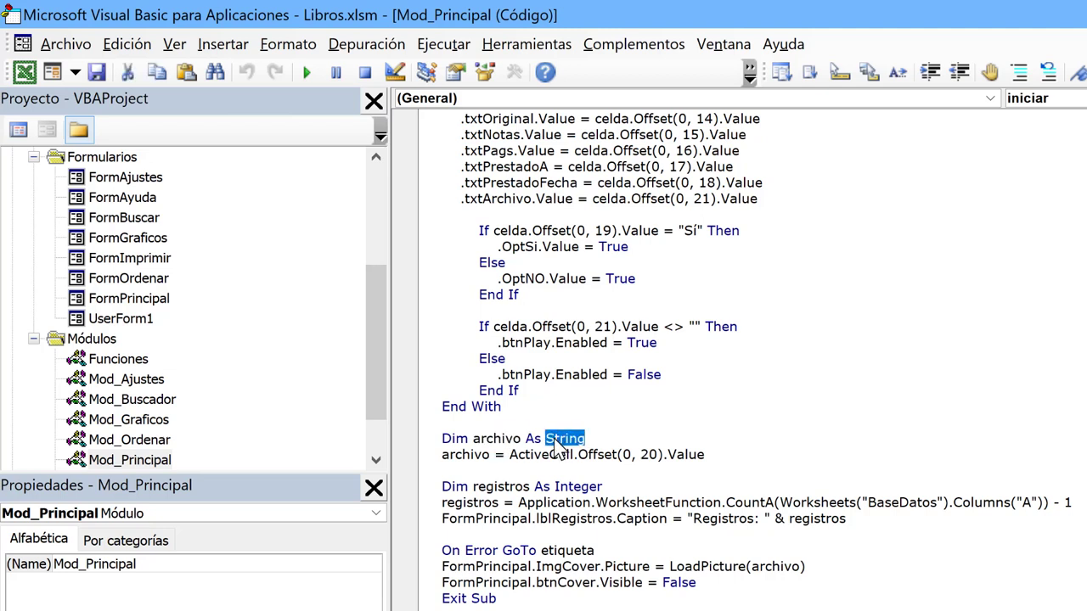
double_click(466, 454)
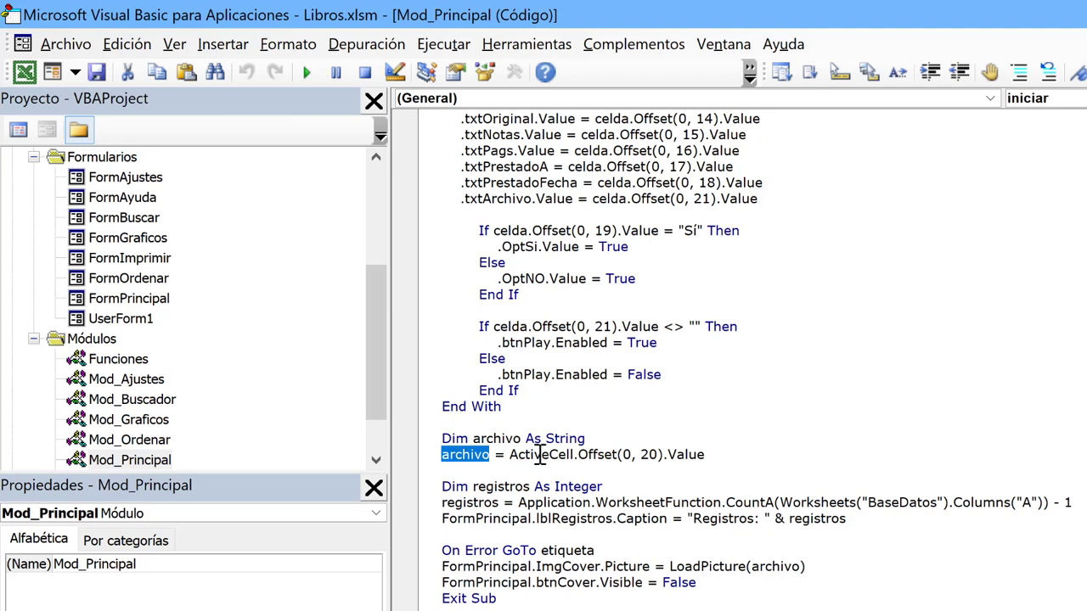
double_click(540, 455)
double_click(603, 454)
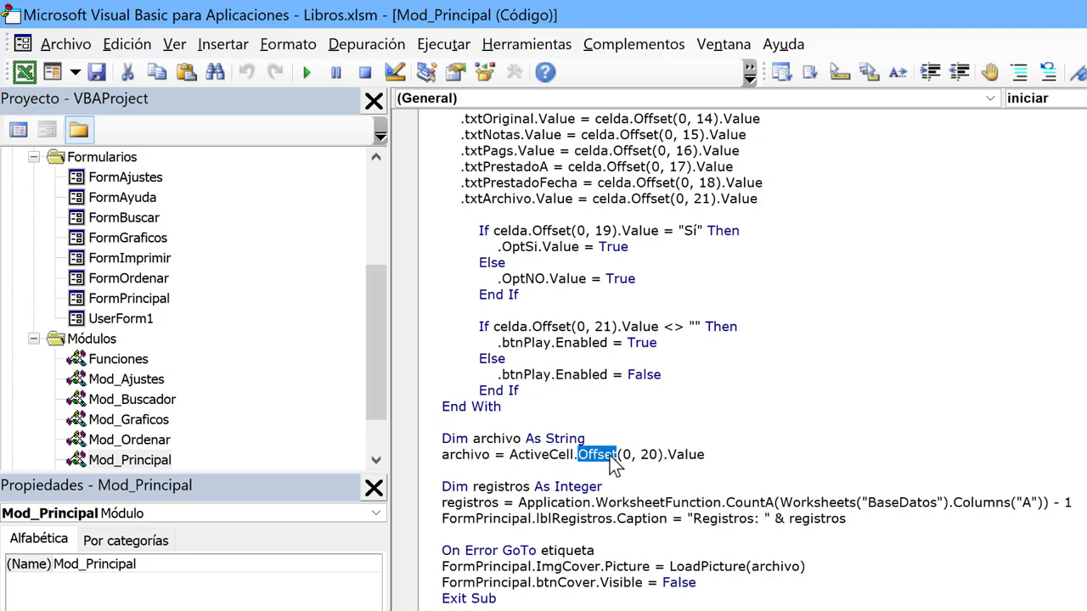
double_click(647, 454)
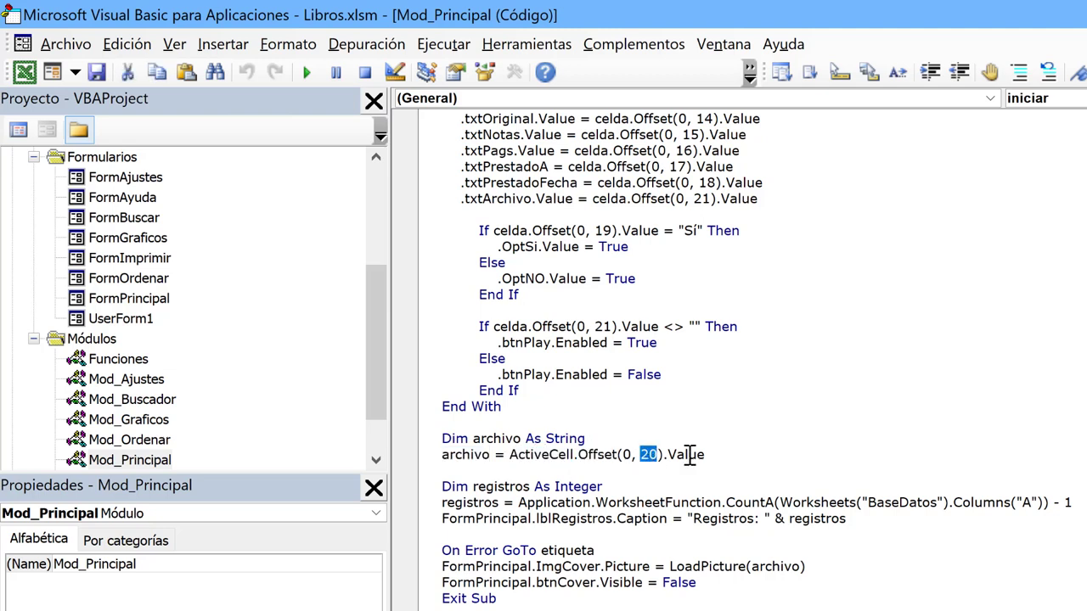
double_click(692, 454)
double_click(491, 457)
double_click(543, 456)
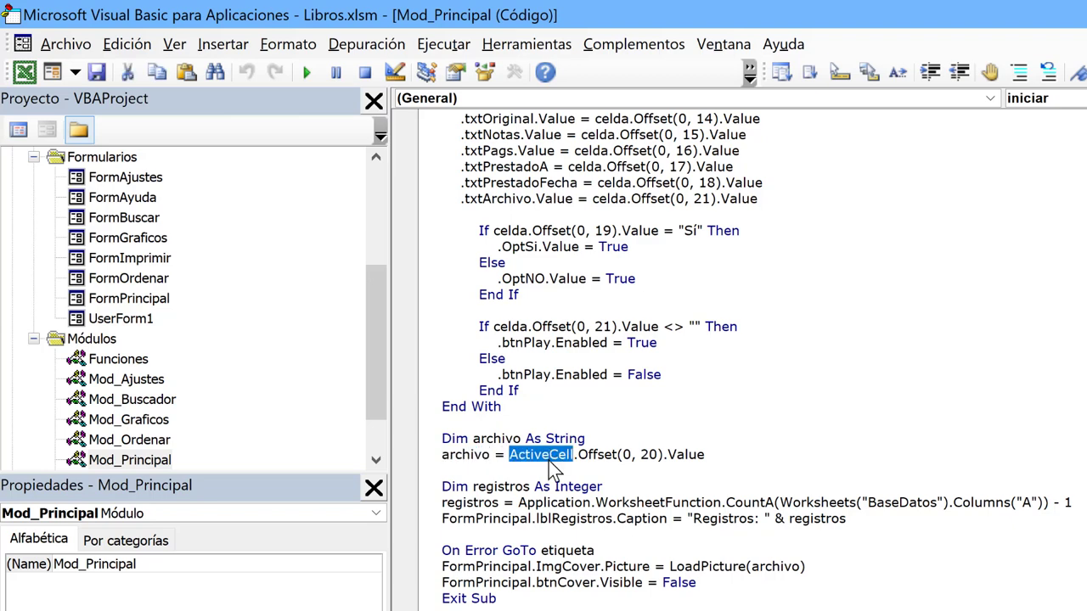
scroll(637, 433, up, 8)
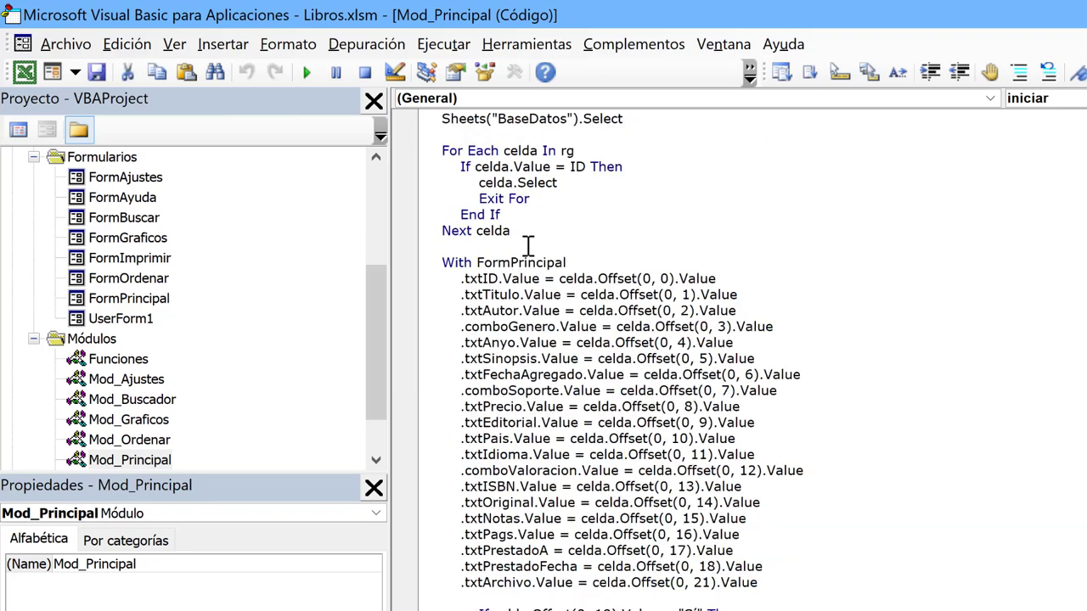
drag(478, 182, 569, 182)
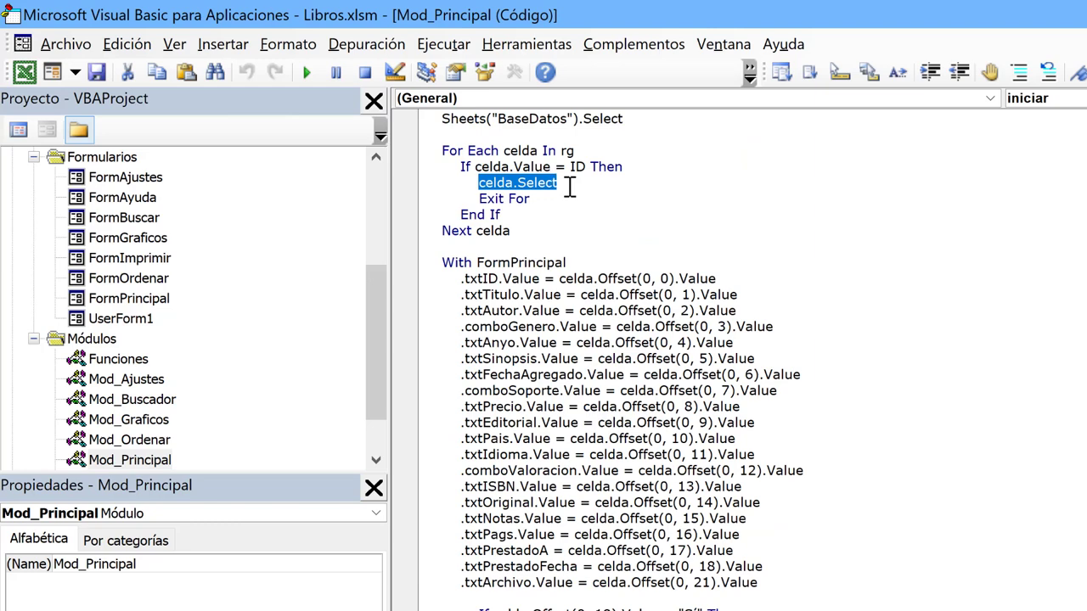
scroll(569, 492, down, 5)
scroll(563, 503, down, 1)
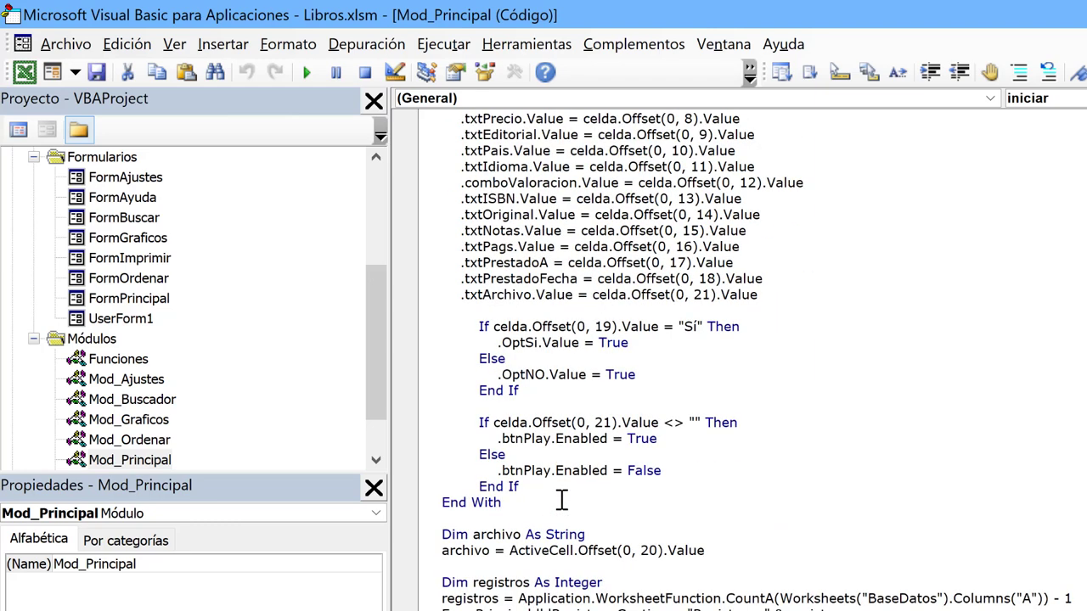
scroll(561, 501, down, 3)
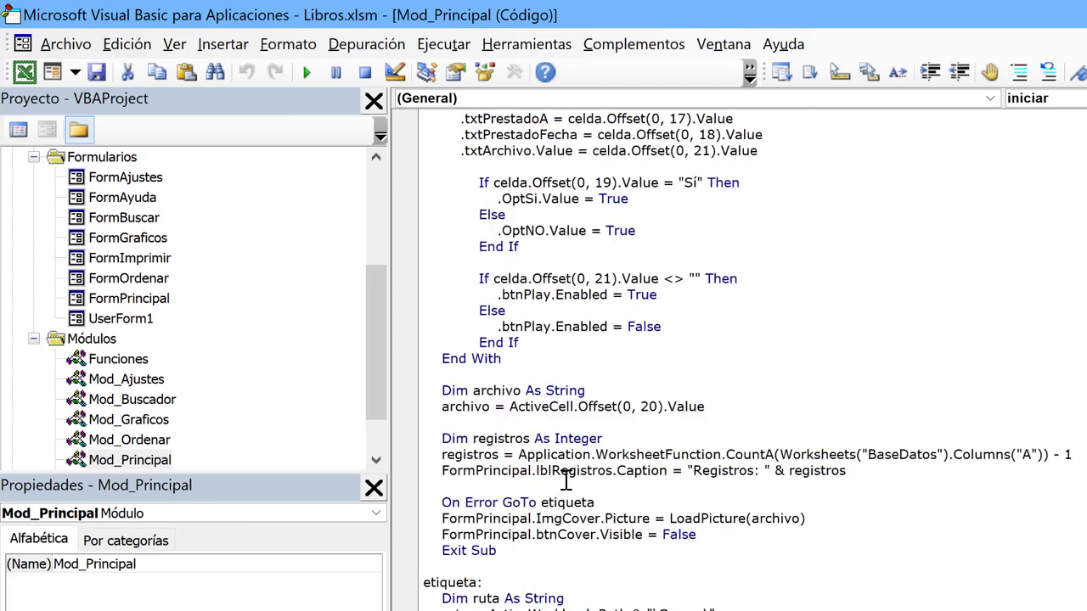
click(677, 407)
click(643, 421)
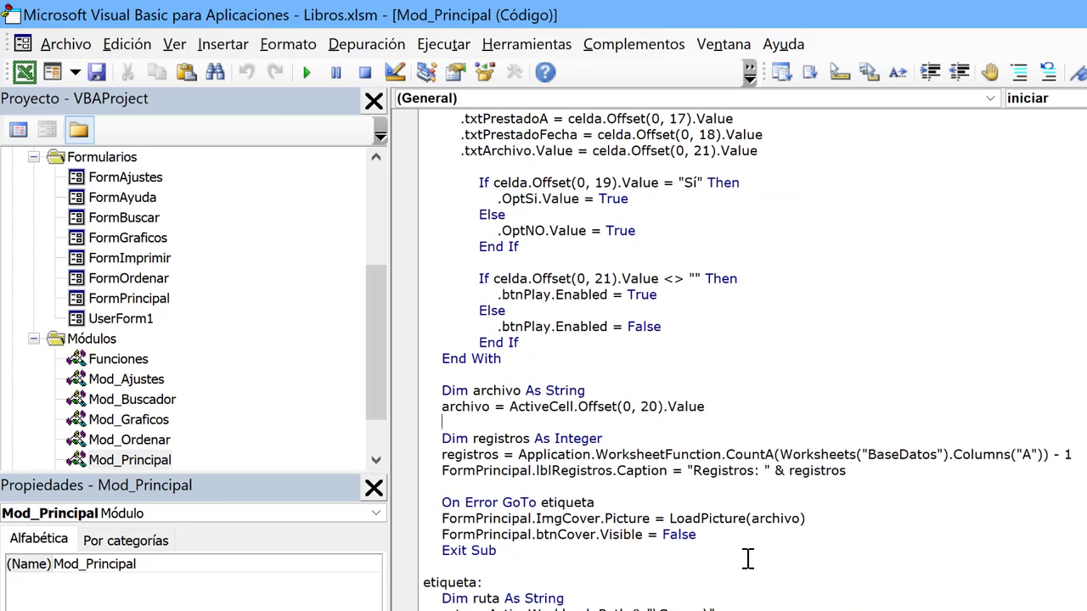
key(alt+F11)
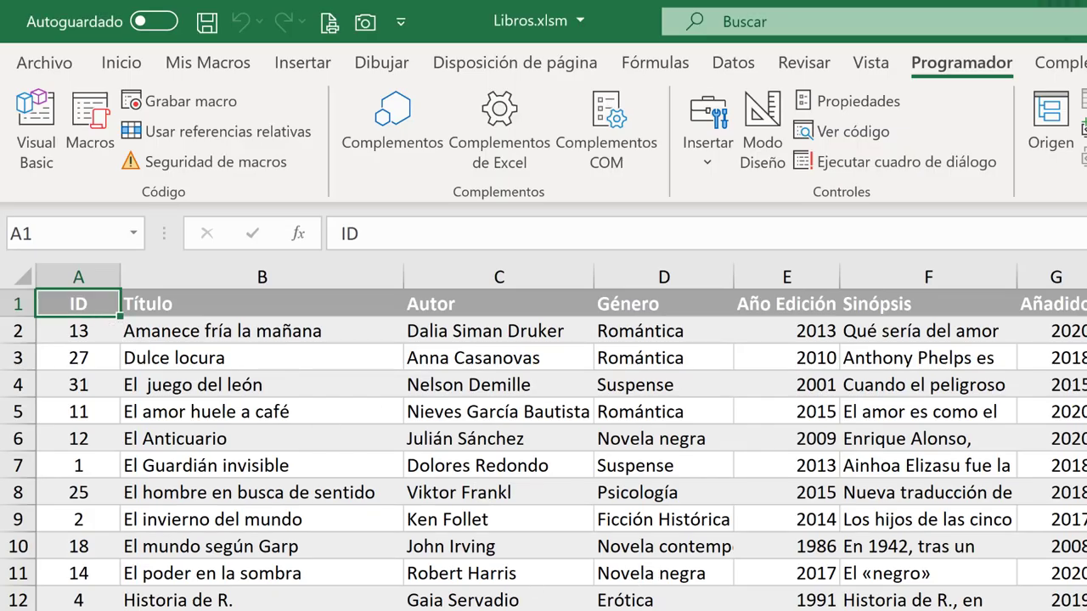
Scroll right to column U and inspect the Cover jpg path in cell U2.
scroll(561, 437, right, 5)
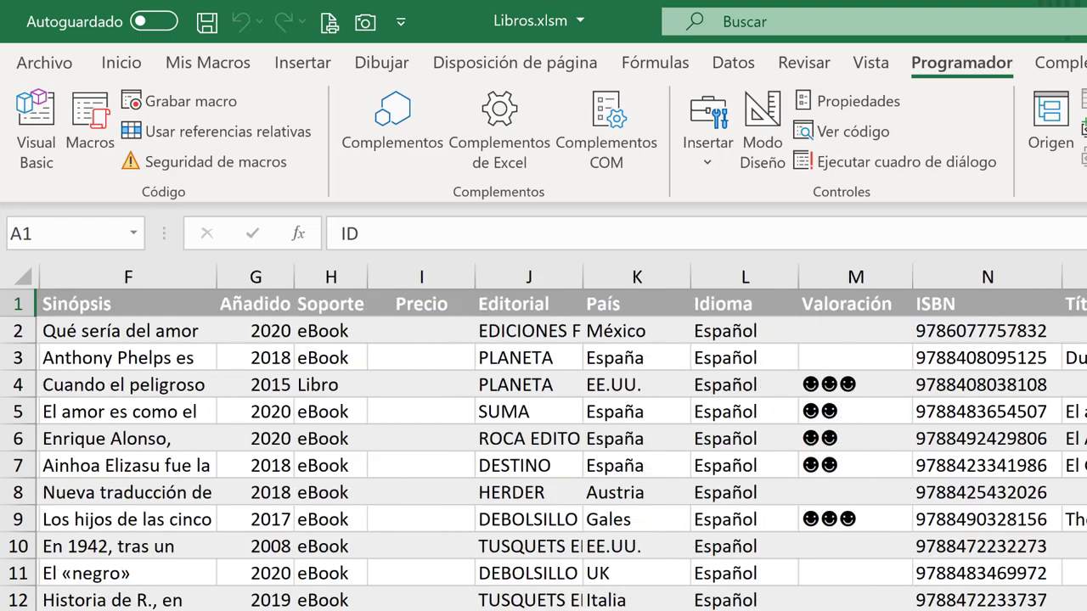
scroll(561, 437, right, 3)
scroll(560, 437, right, 1)
scroll(896, 432, right, 1)
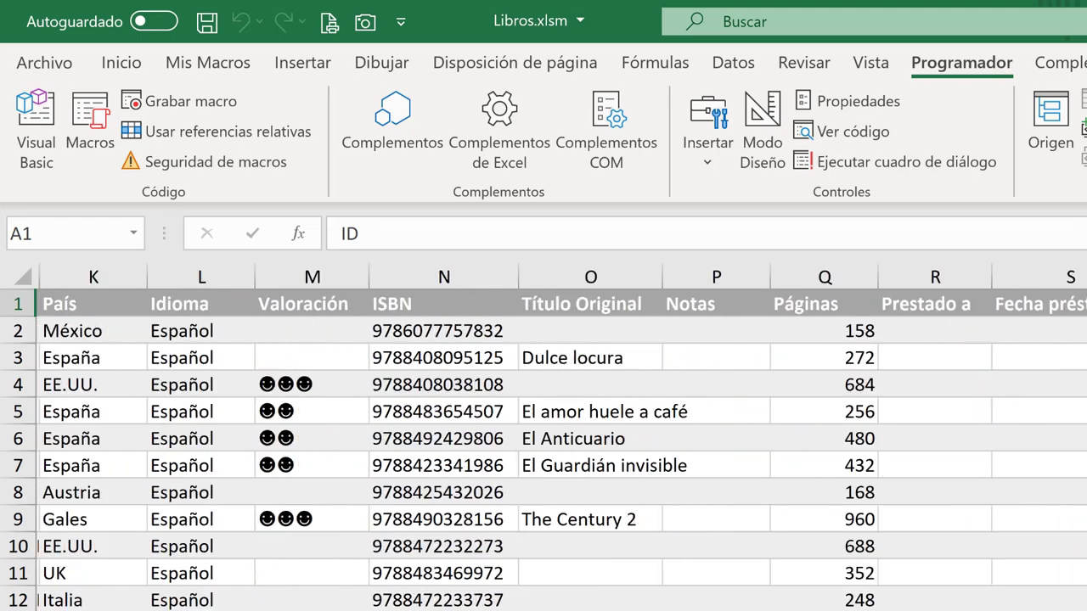
scroll(896, 432, right, 3)
scroll(896, 431, right, 2)
scroll(896, 432, right, 1)
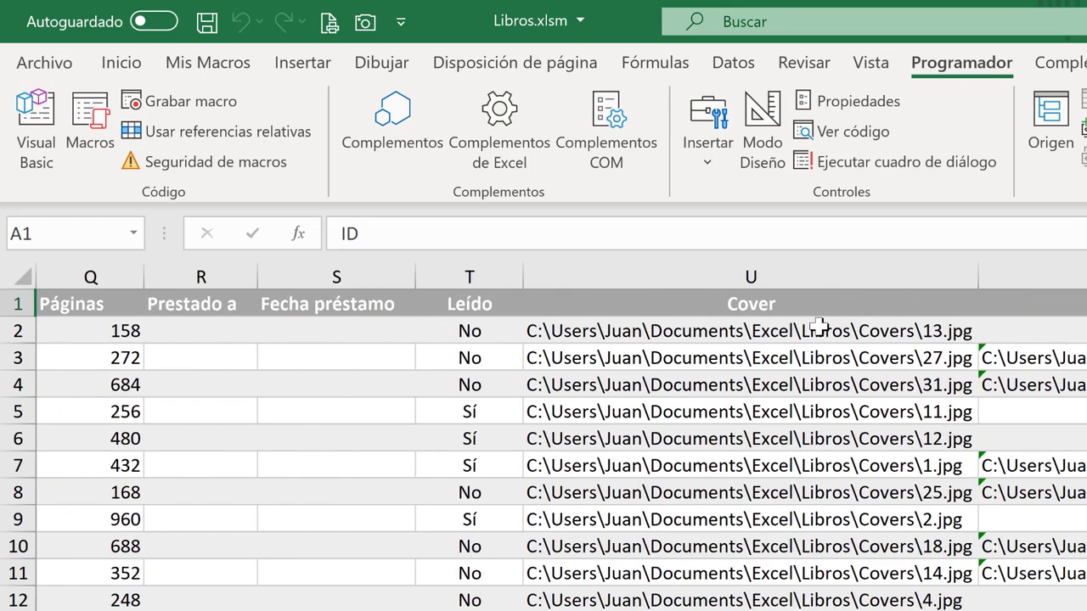
click(794, 331)
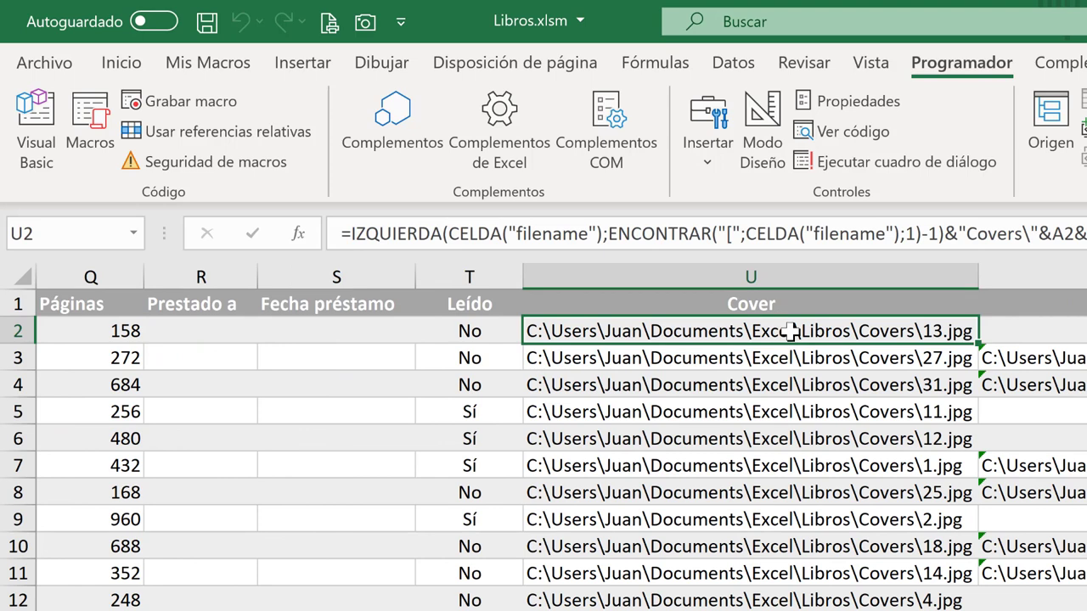
Run the NºColumna macro to confirm Cover is column 21, check U8, then return to the code.
click(219, 66)
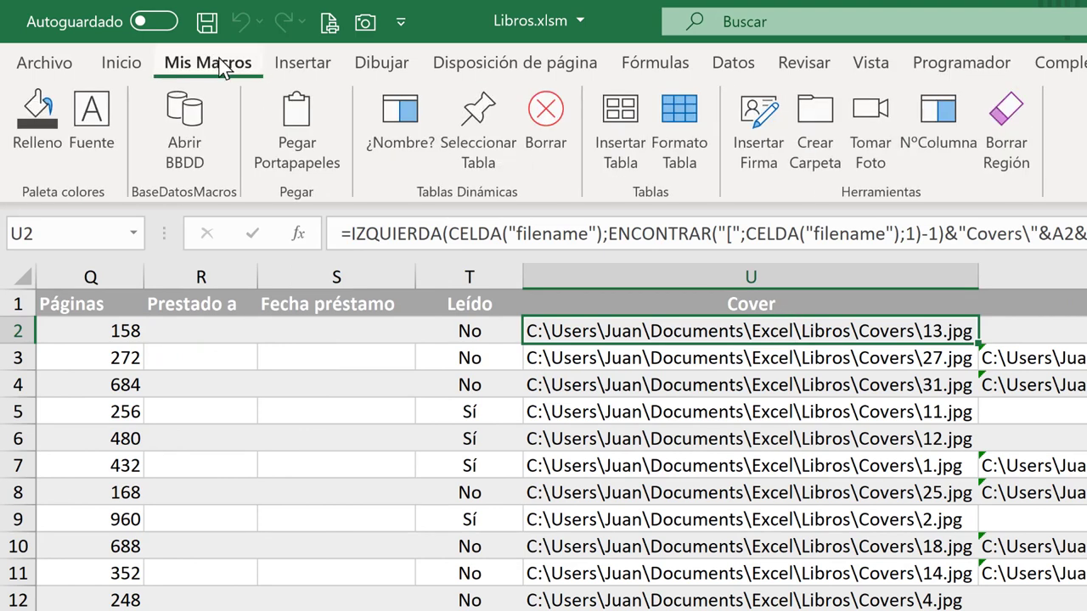
click(934, 126)
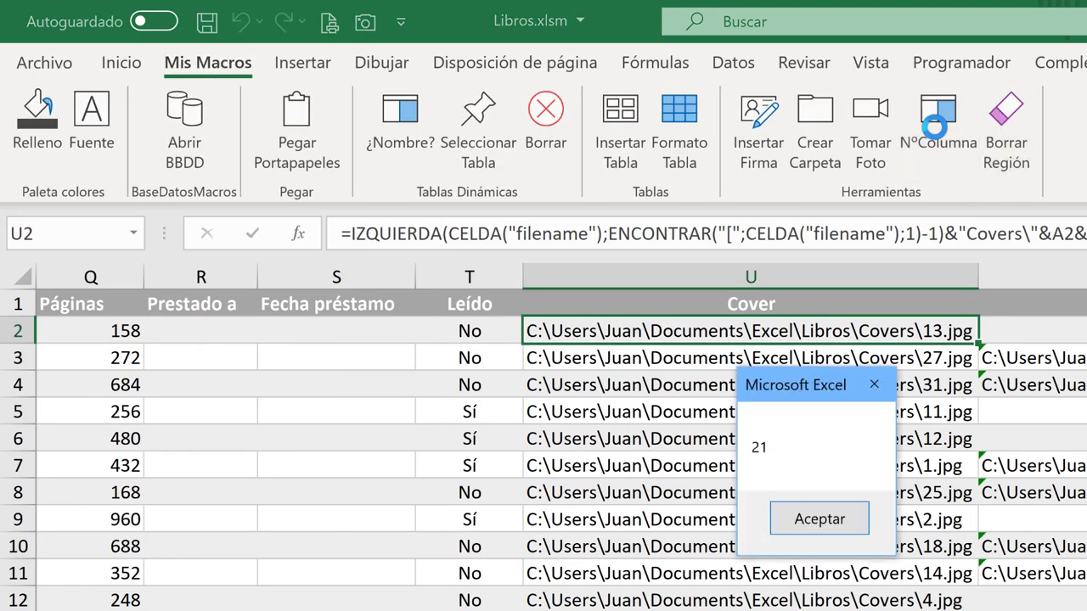
click(876, 385)
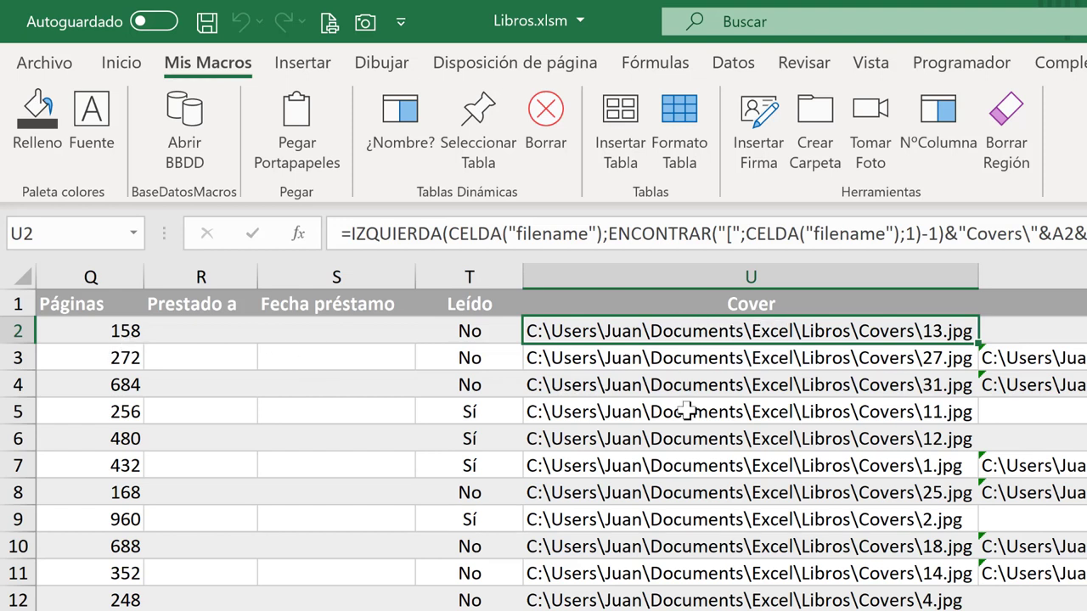
click(637, 498)
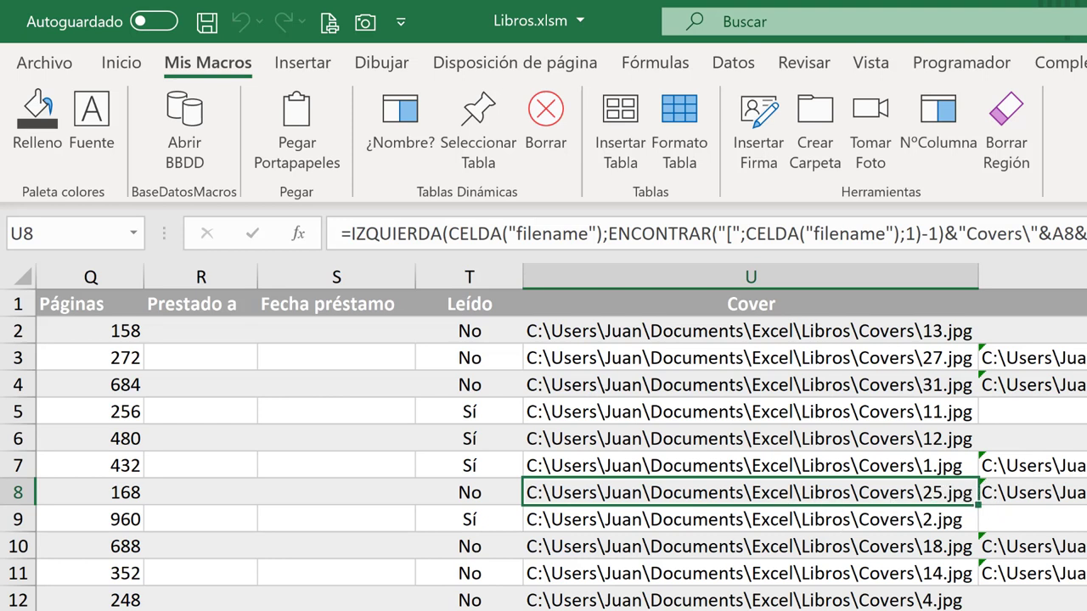
key(alt+F11)
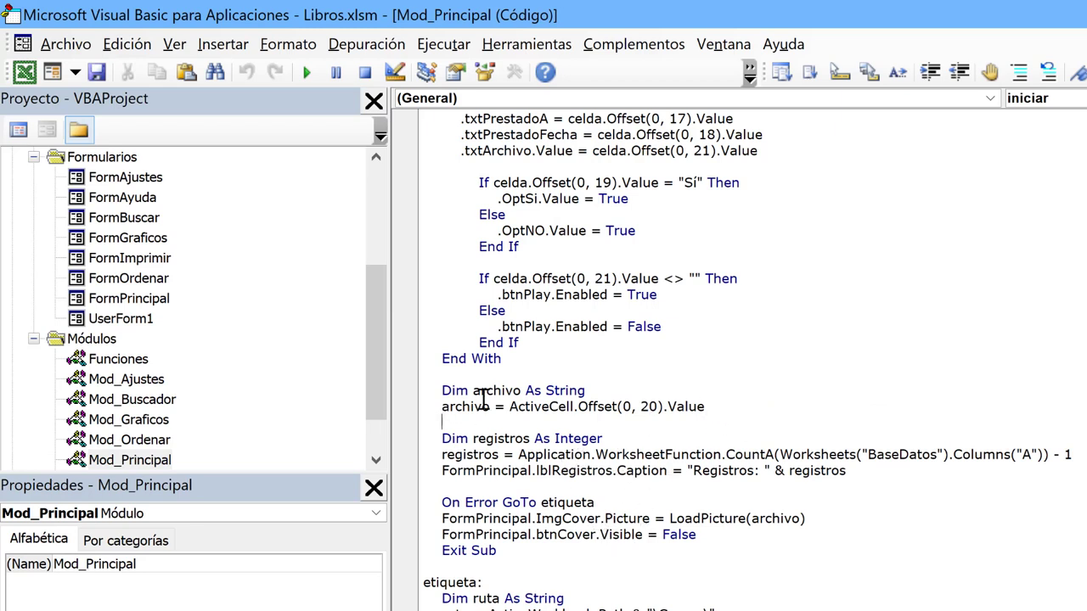
Highlight the archivo variable, the registros counting lines and the cover-loading block through Exit Sub.
double_click(462, 409)
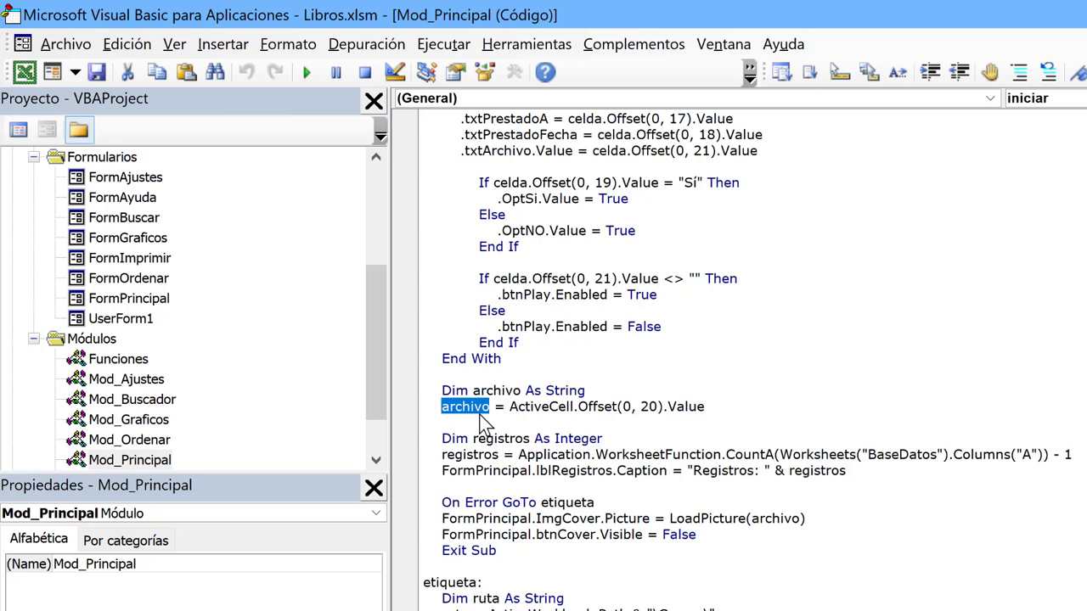
drag(846, 470, 342, 442)
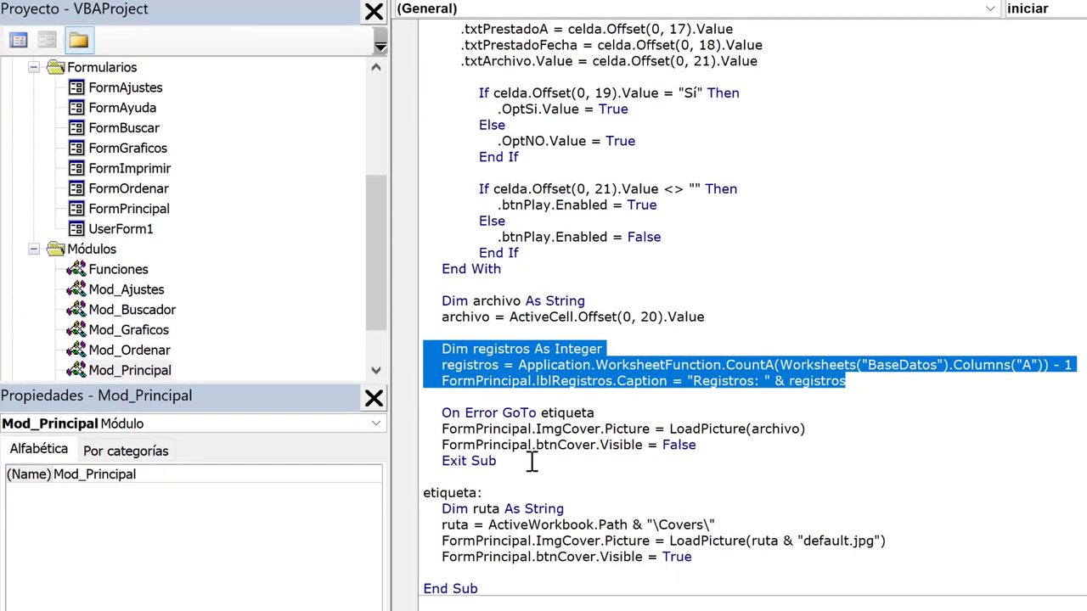
drag(532, 461, 402, 422)
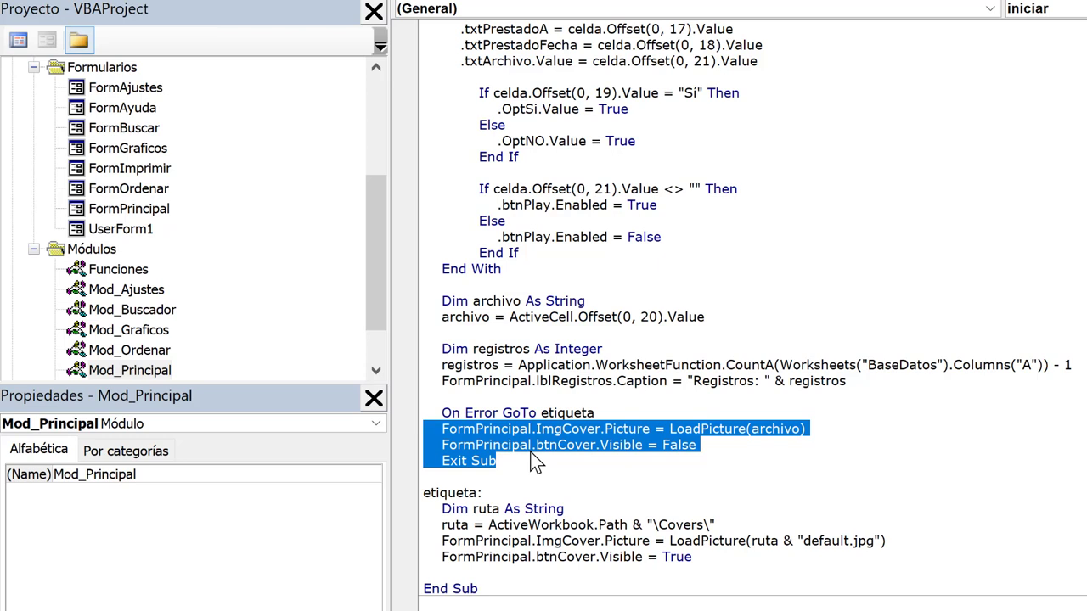
click(535, 428)
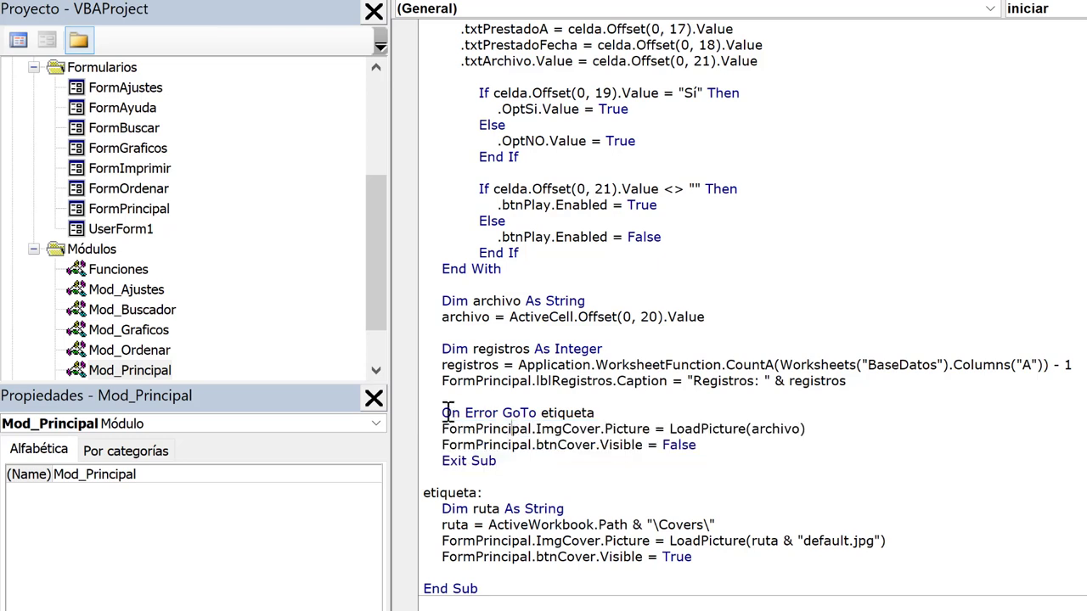
Trace On Error GoTo etiqueta to the etiqueta label and its default.jpg fallback block.
drag(441, 413, 614, 414)
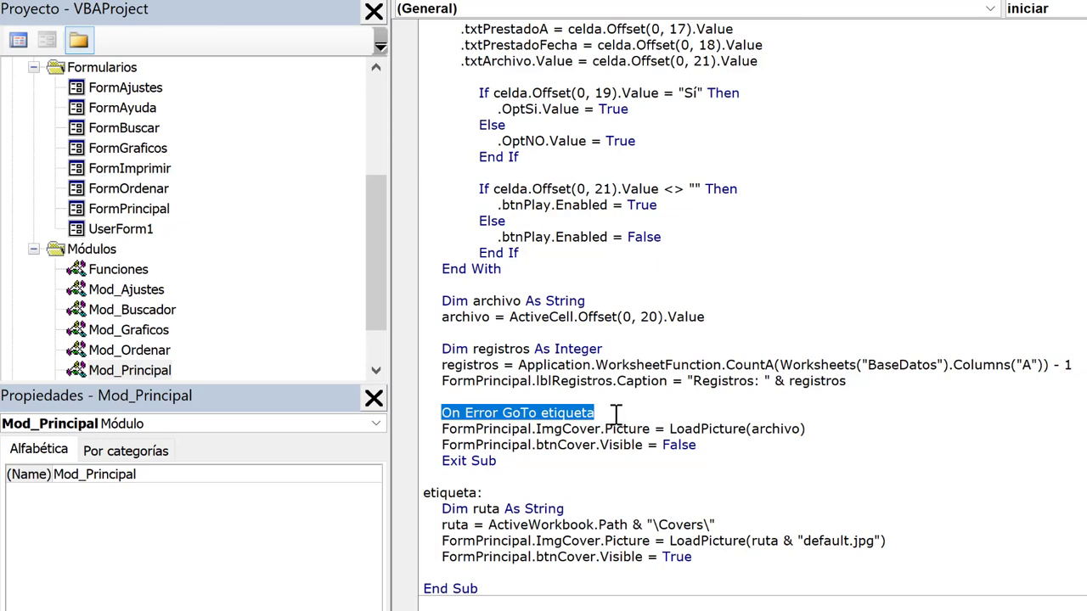
click(535, 424)
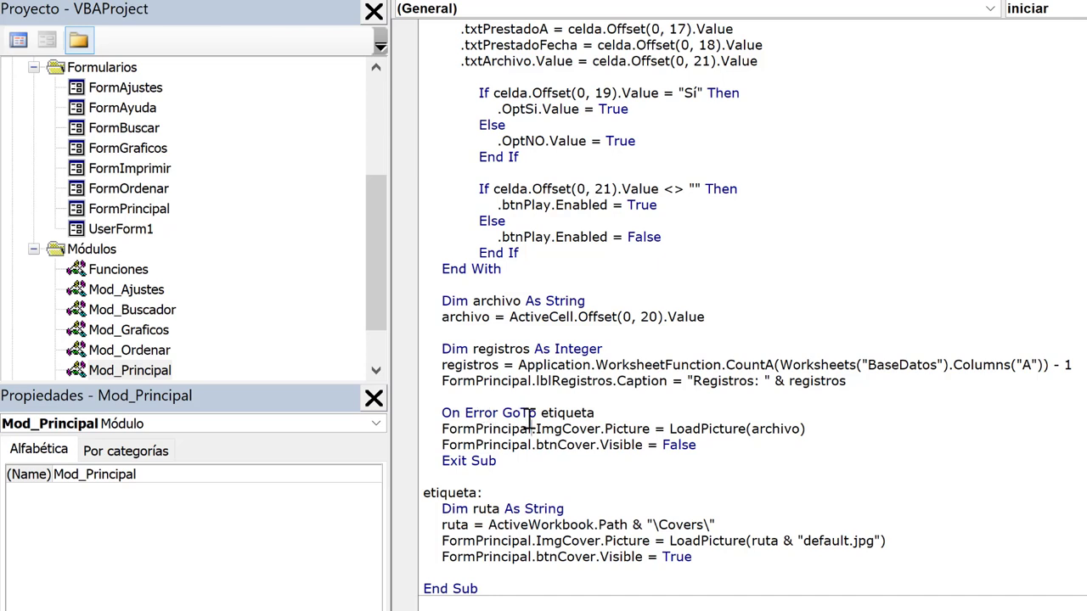
double_click(567, 414)
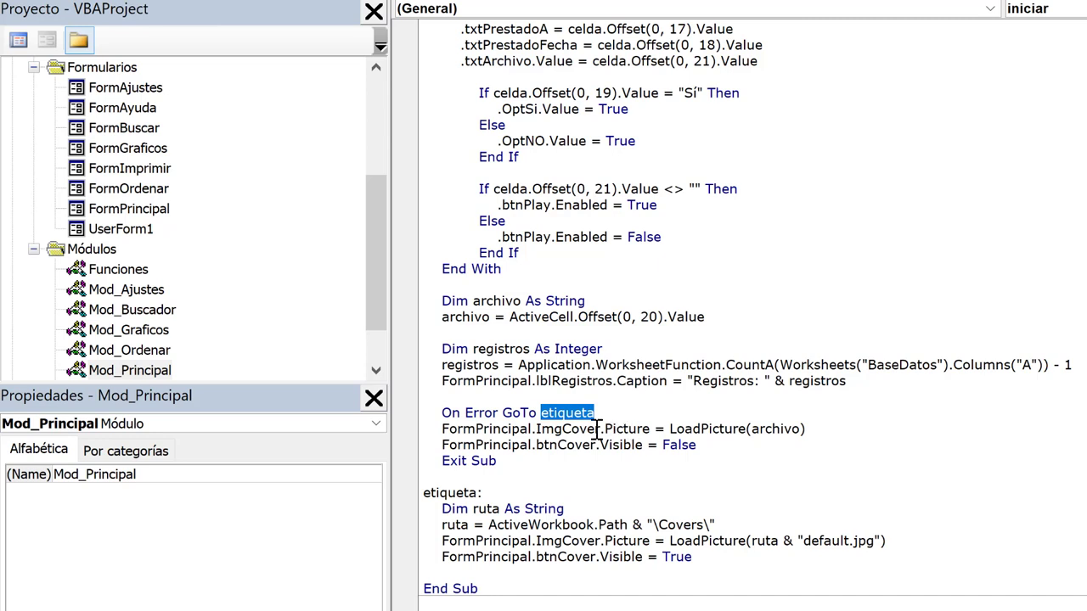
double_click(463, 493)
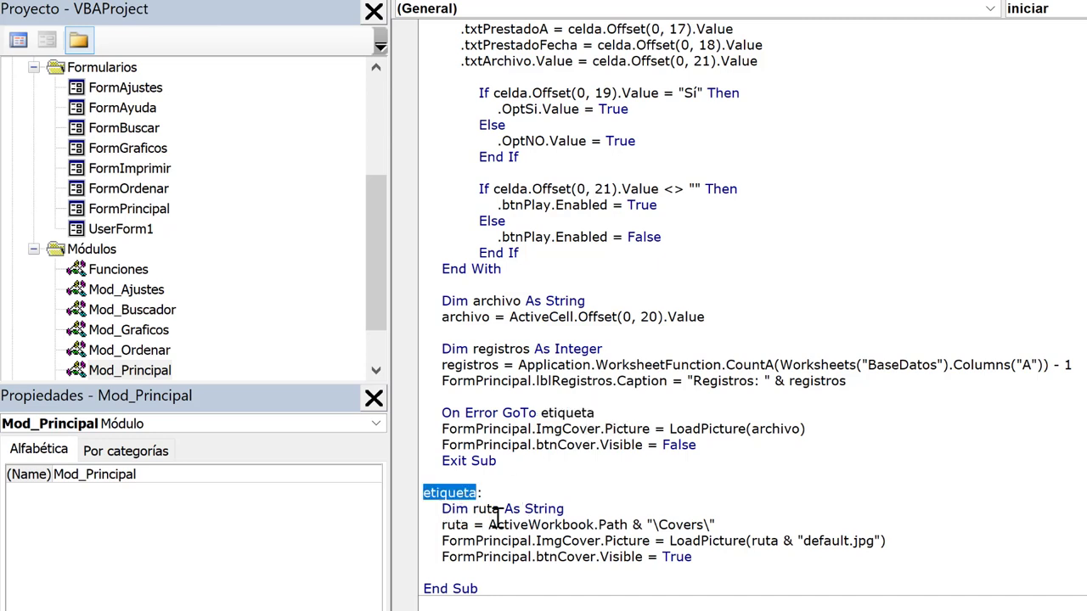
drag(441, 509, 693, 558)
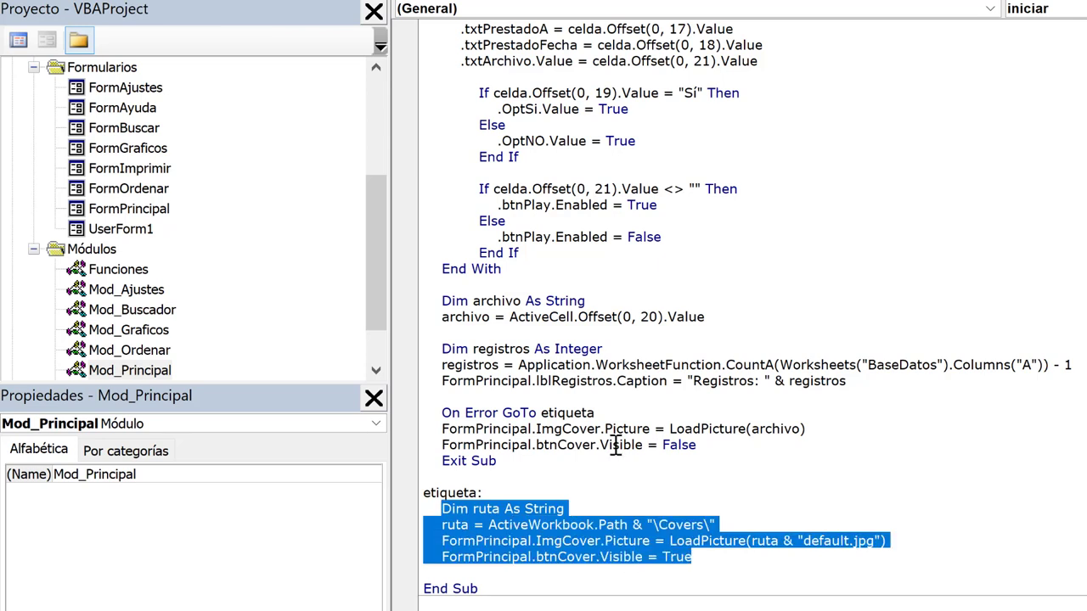
double_click(567, 413)
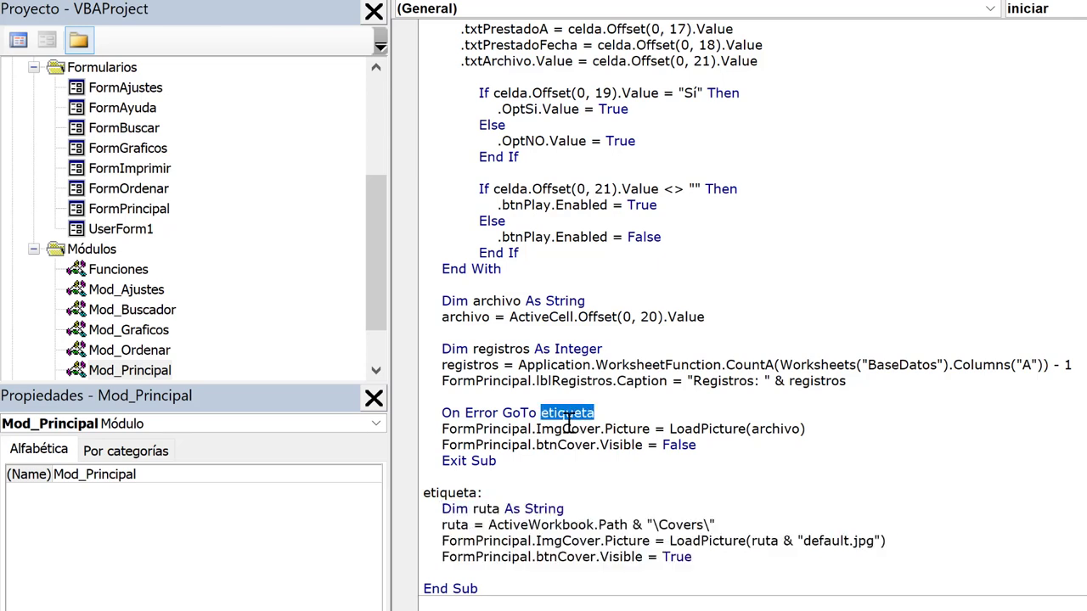
Examine each part of FormPrincipal.ImgCover.Picture = LoadPicture(archivo).
double_click(484, 429)
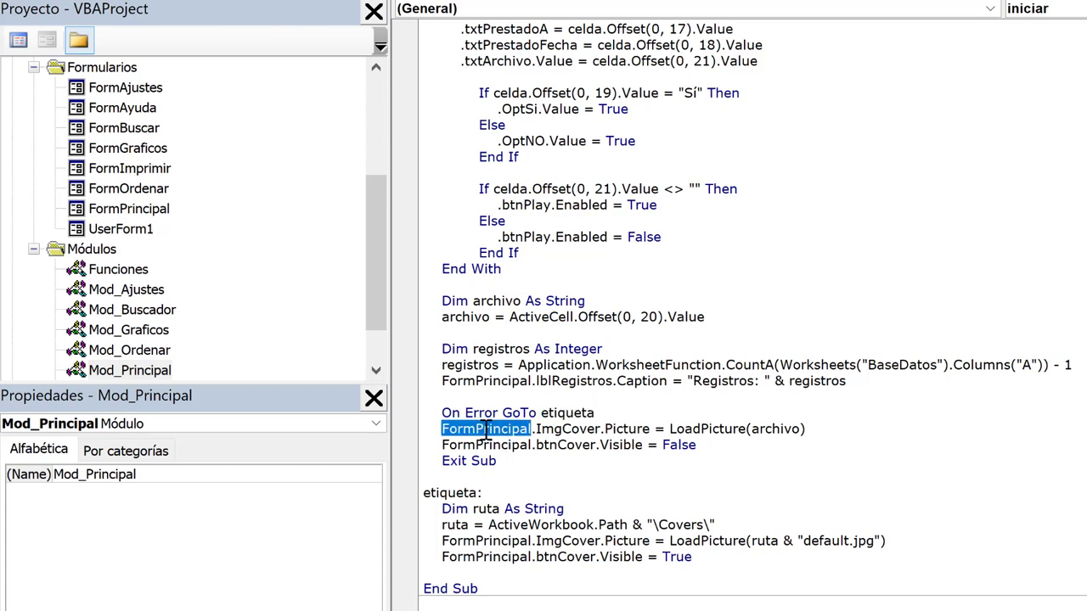
click(577, 429)
double_click(578, 429)
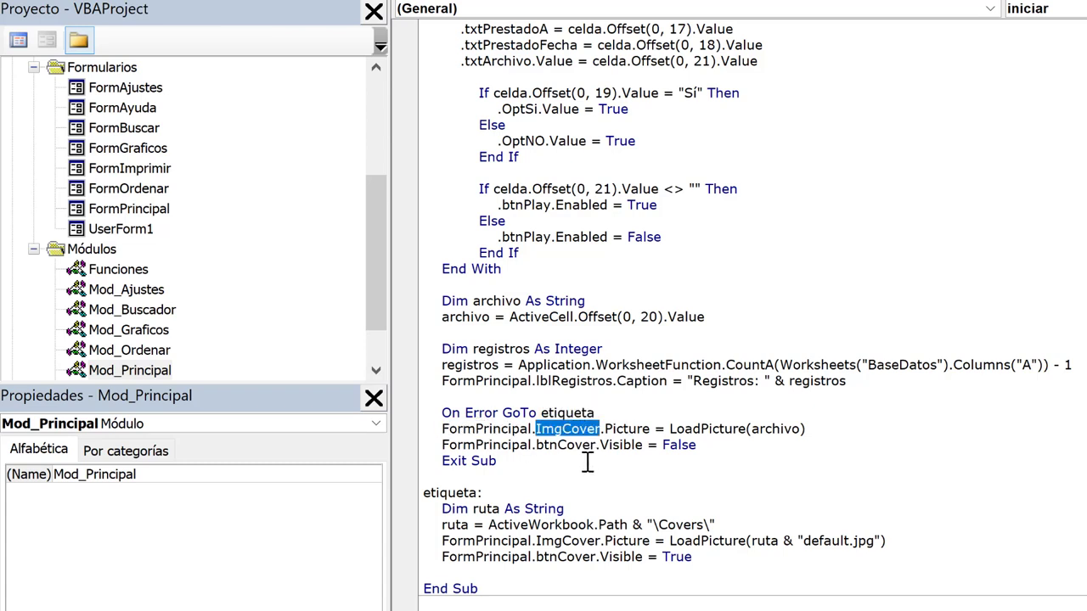
double_click(637, 427)
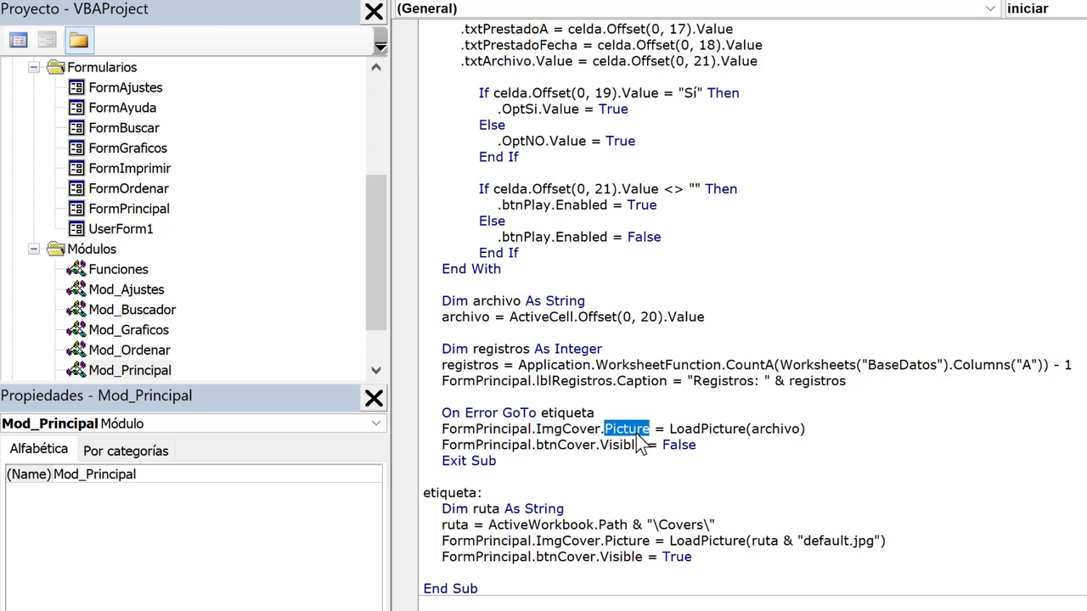
double_click(659, 429)
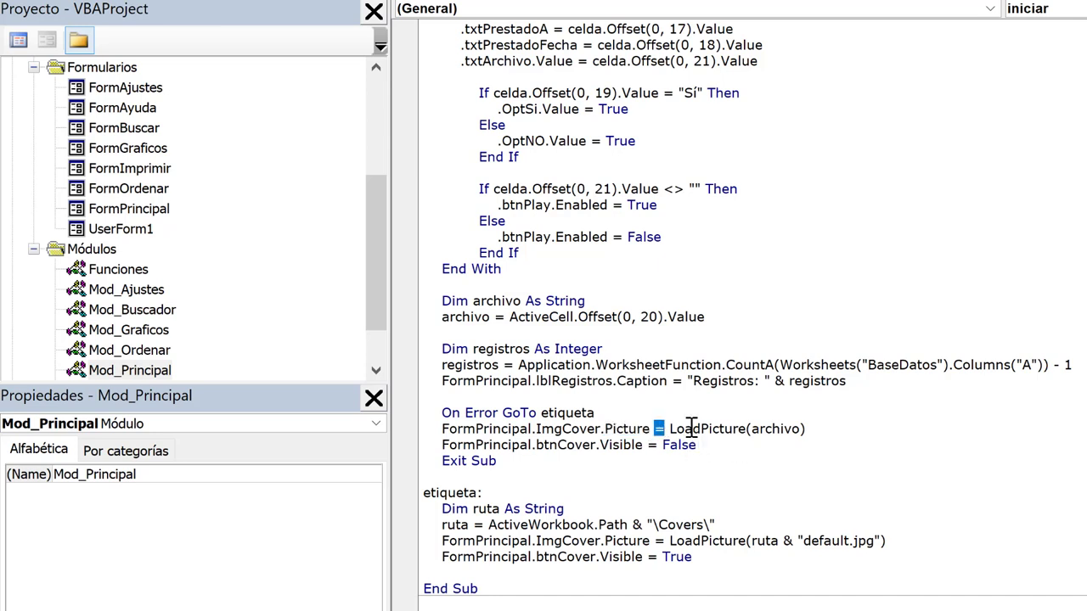
double_click(692, 428)
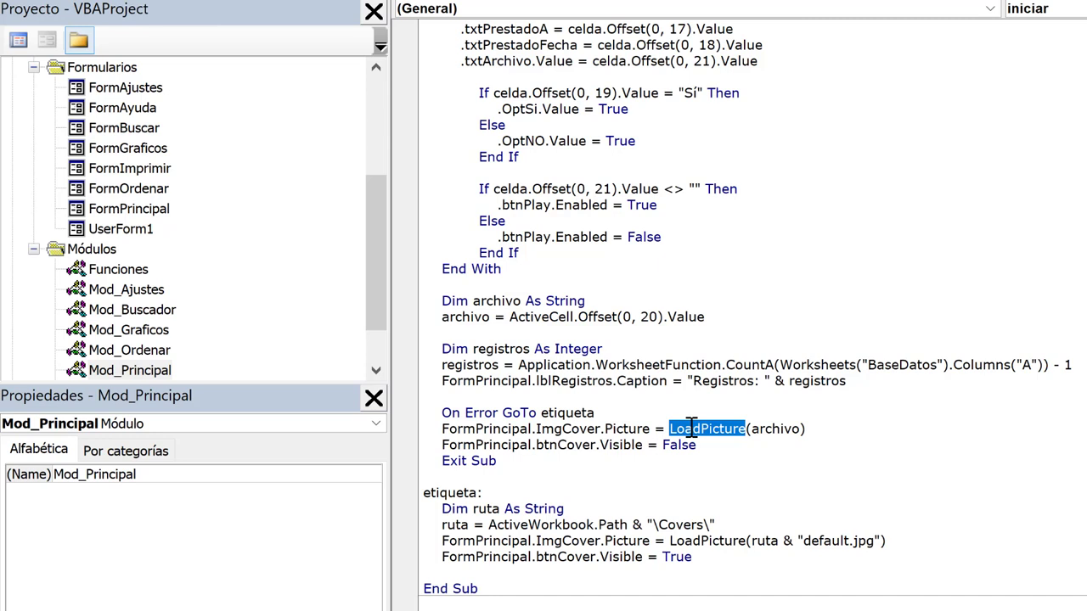
double_click(773, 428)
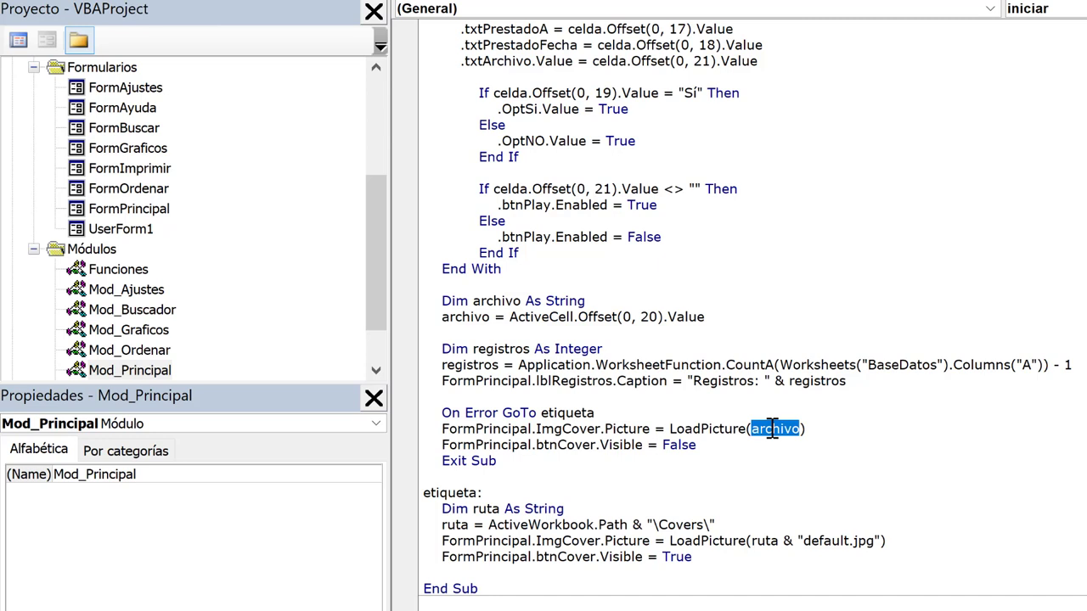
Mark archivo's offset-20 assignment and the btnCover.Visible line, then list the open editor windows.
double_click(465, 319)
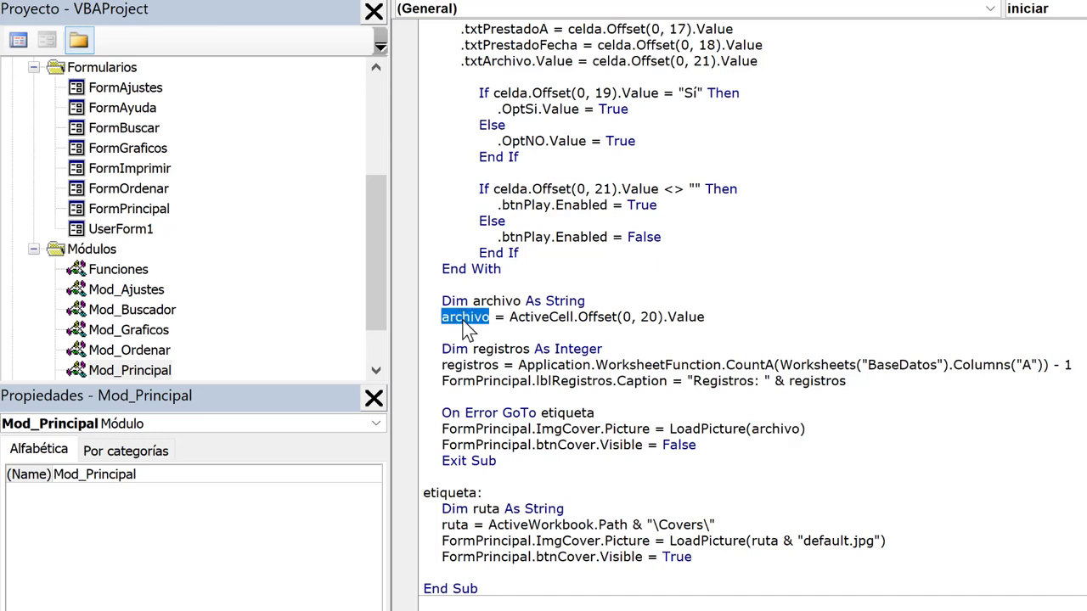
double_click(649, 319)
mouse_move(698, 445)
mouse_down()
mouse_move(442, 451)
mouse_move(459, 450)
mouse_up()
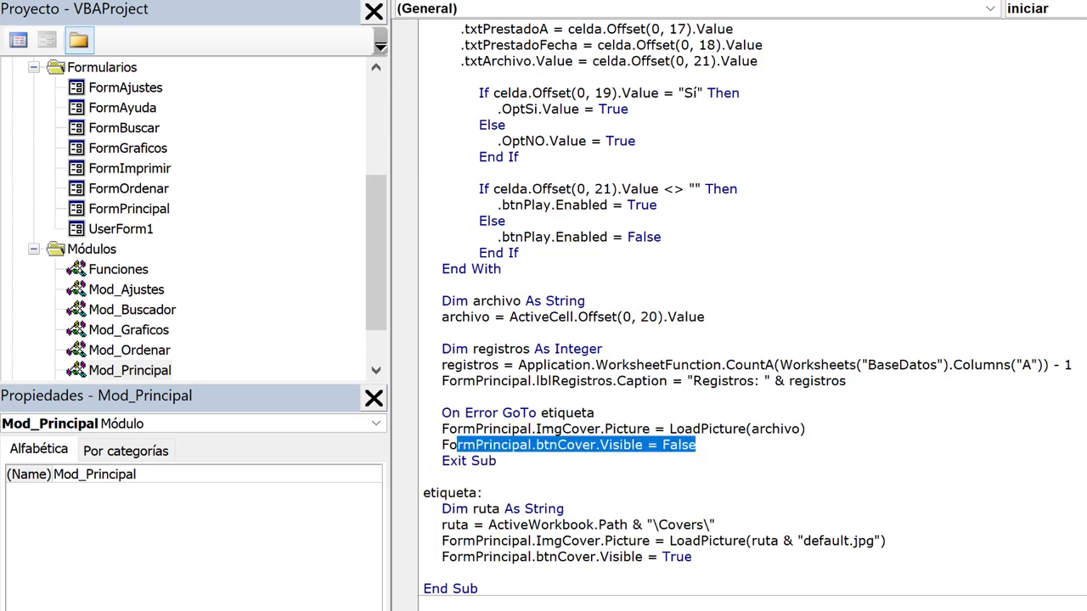
key(alt+n)
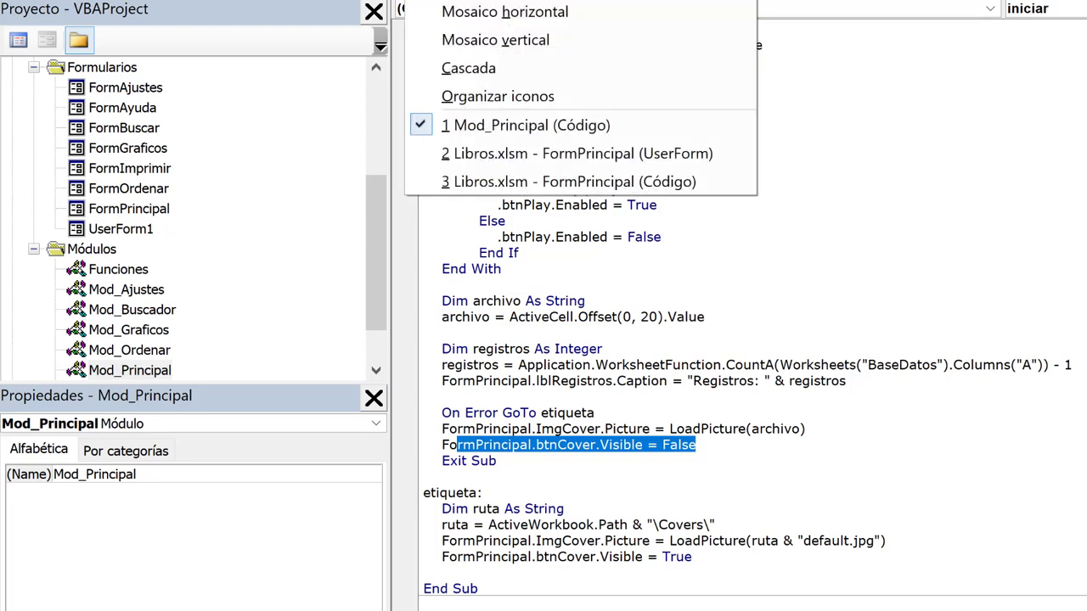
click(641, 184)
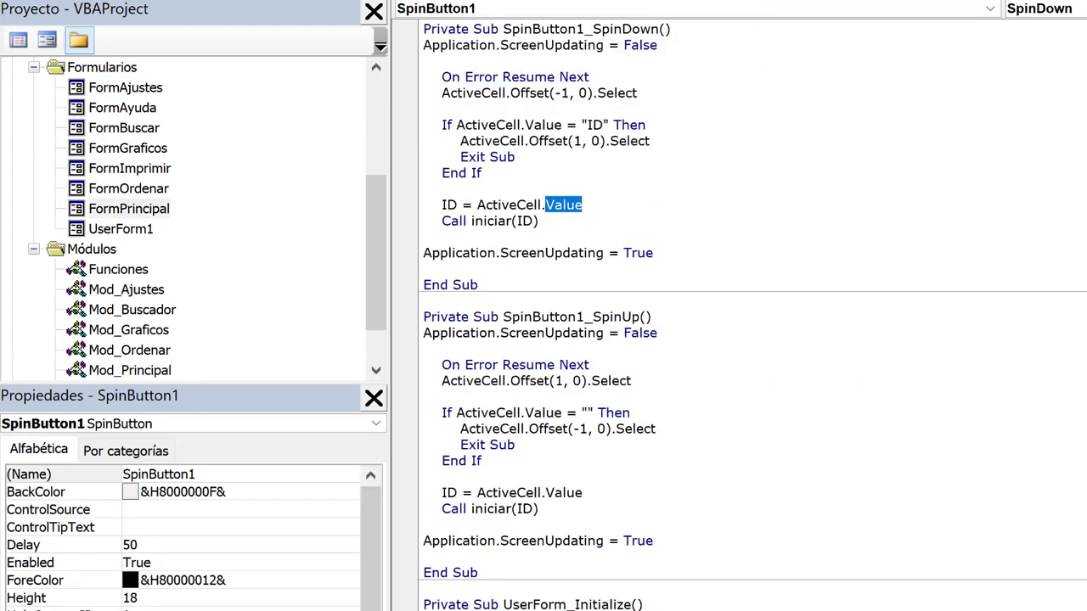
key(alt+n)
click(659, 154)
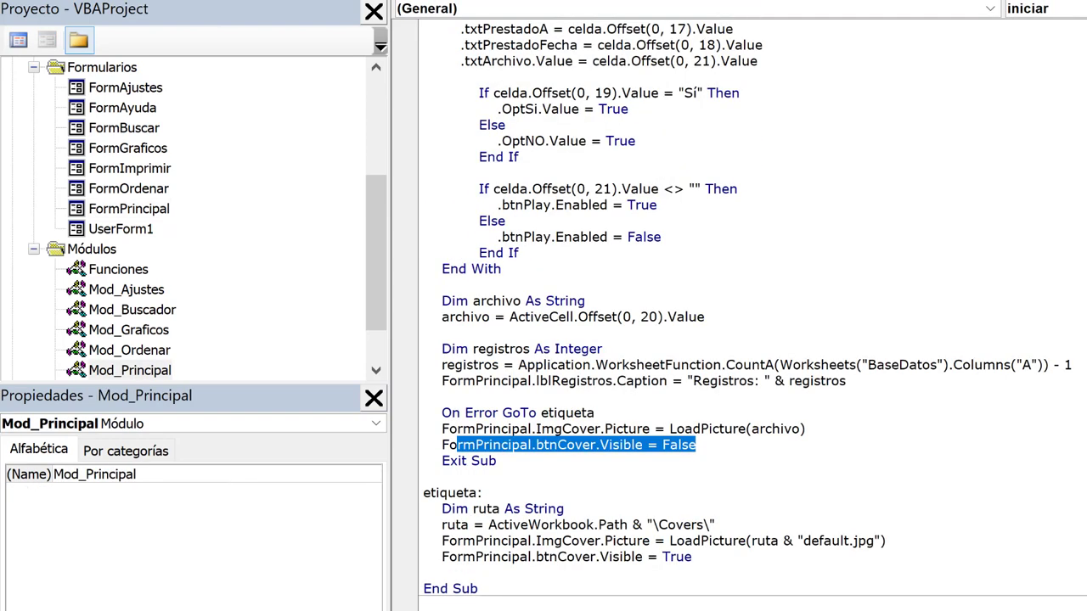
key(alt+n)
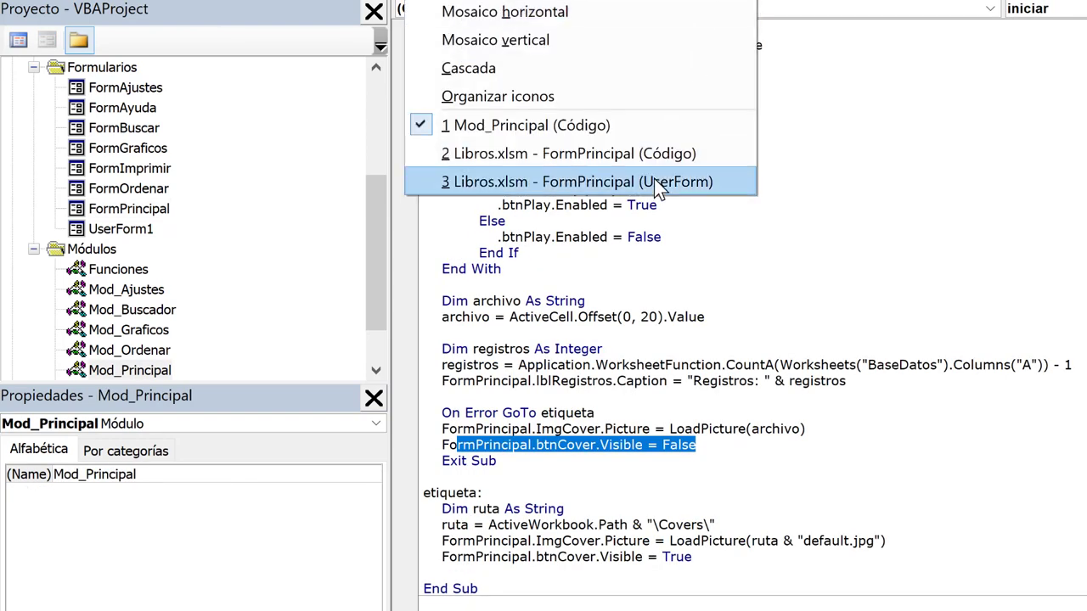
click(654, 178)
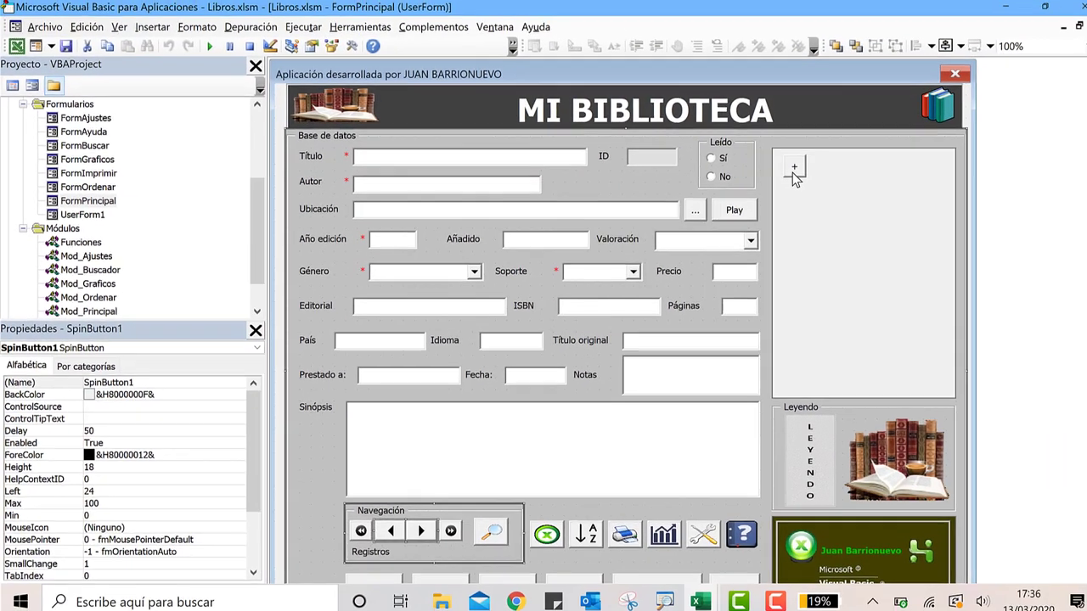
click(793, 170)
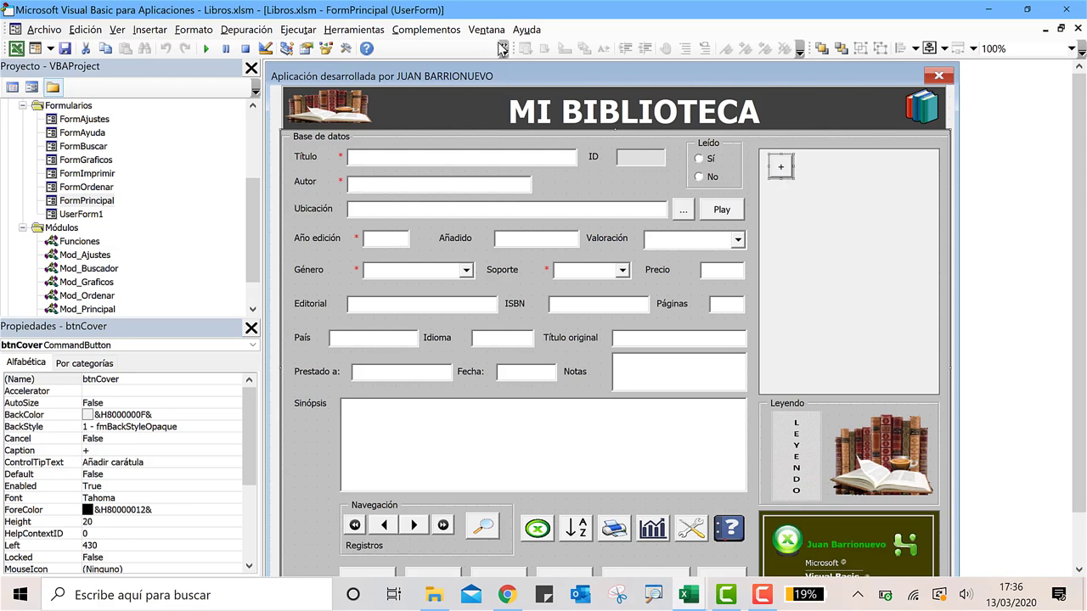
click(1079, 29)
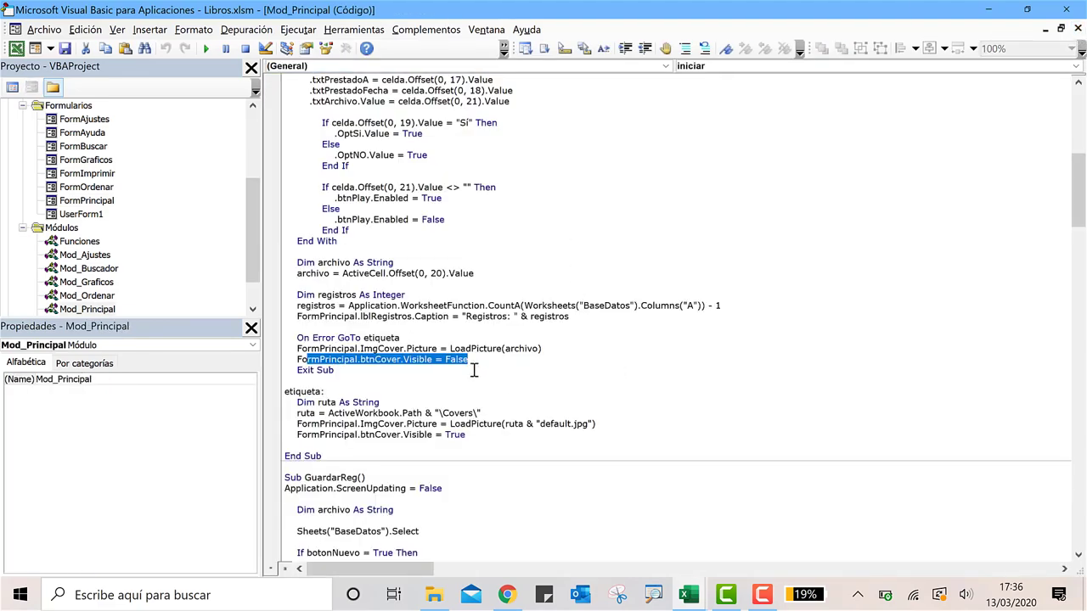
Trace offset 20 and archivo into LoadPicture, the ruta Covers\default.jpg fallback, then view the Covers folder.
click(444, 365)
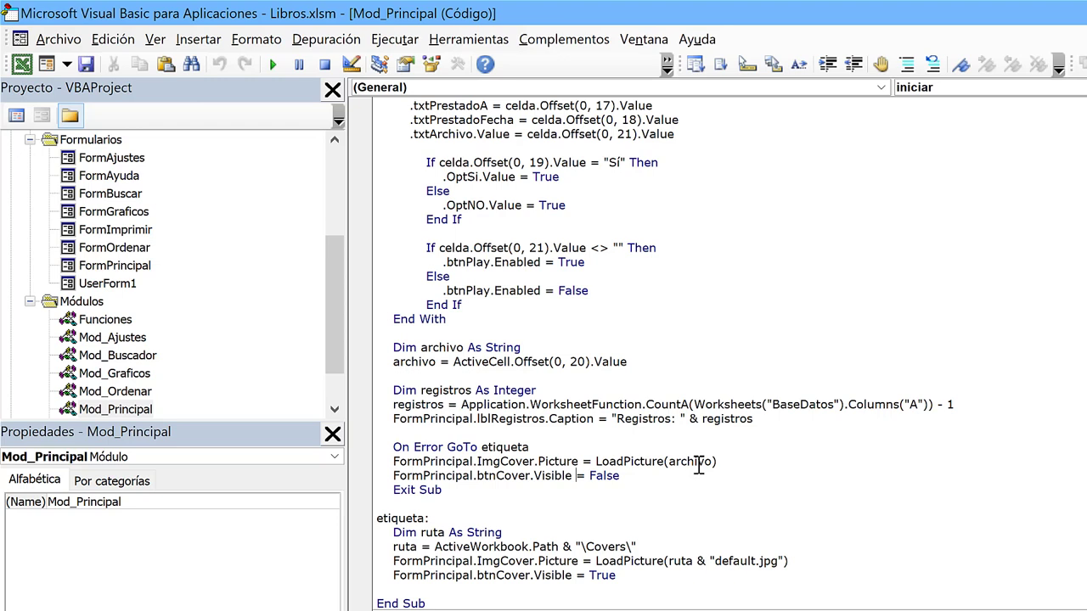
double_click(576, 362)
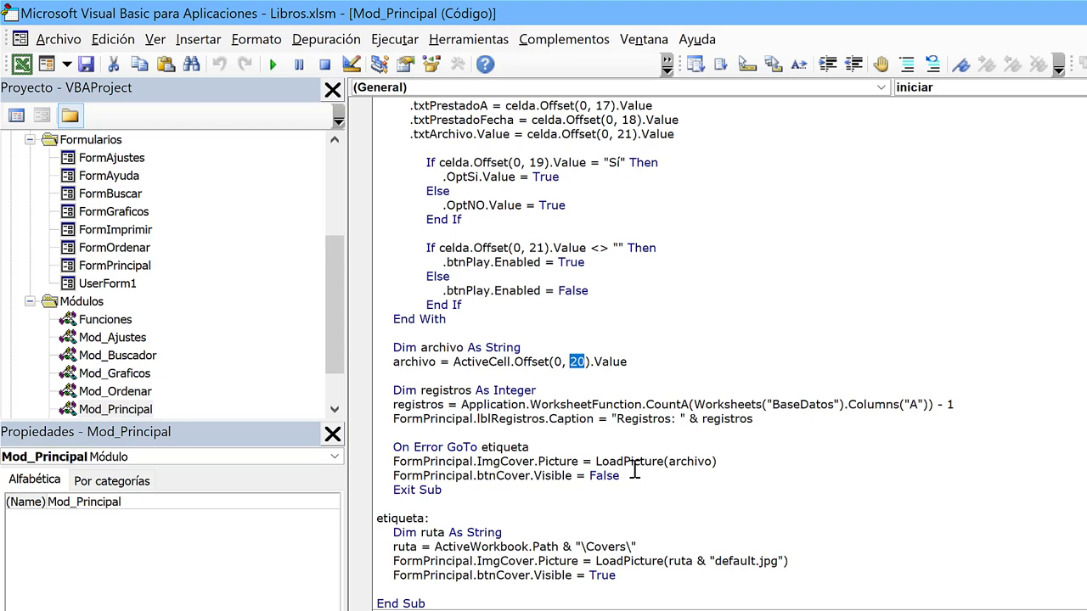
double_click(693, 462)
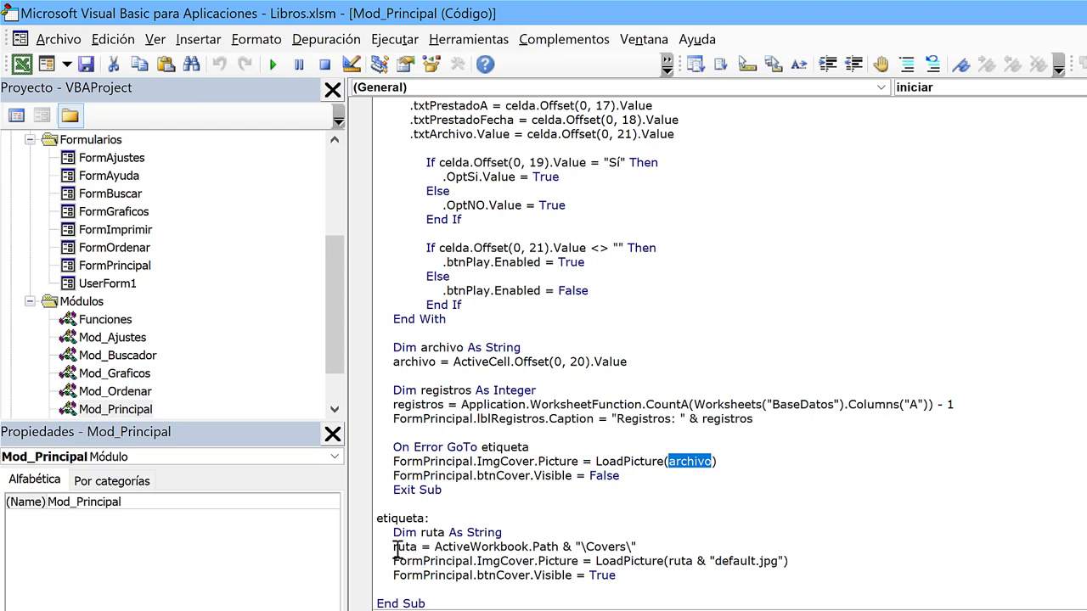
drag(397, 547, 660, 535)
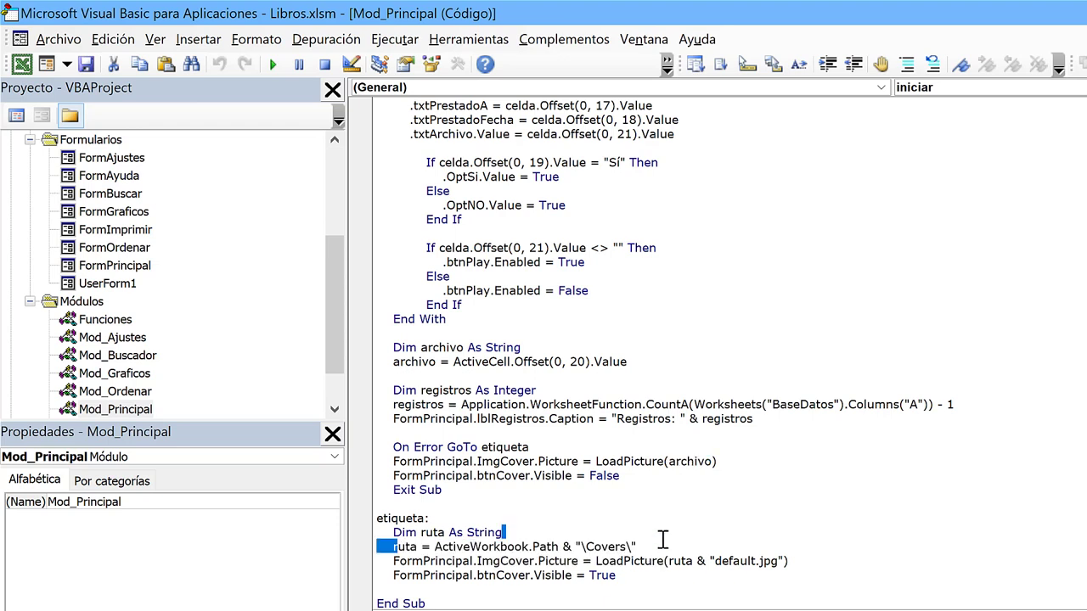
double_click(608, 547)
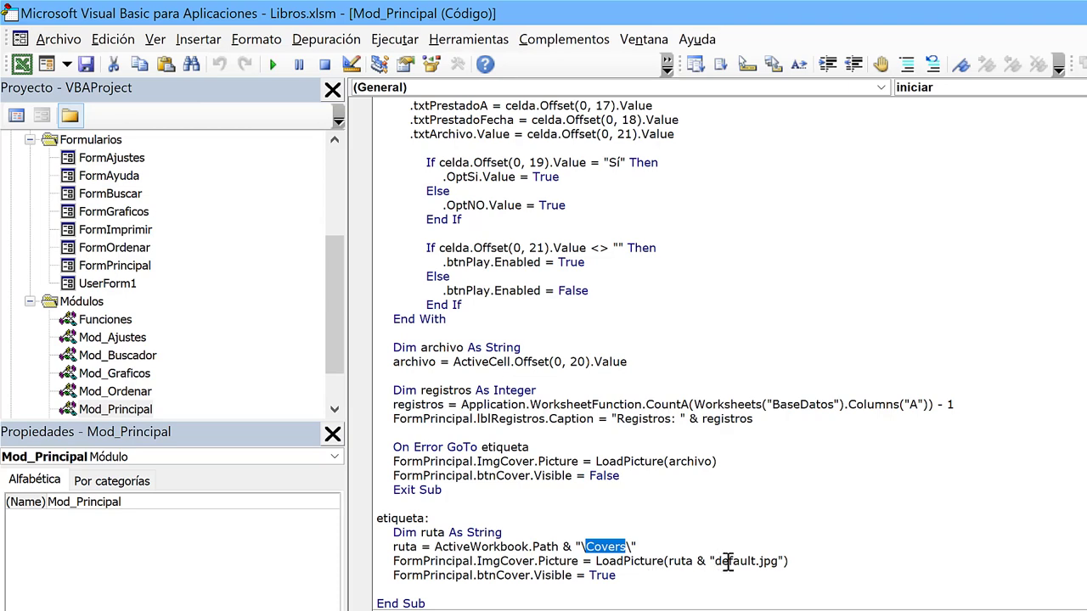
double_click(742, 560)
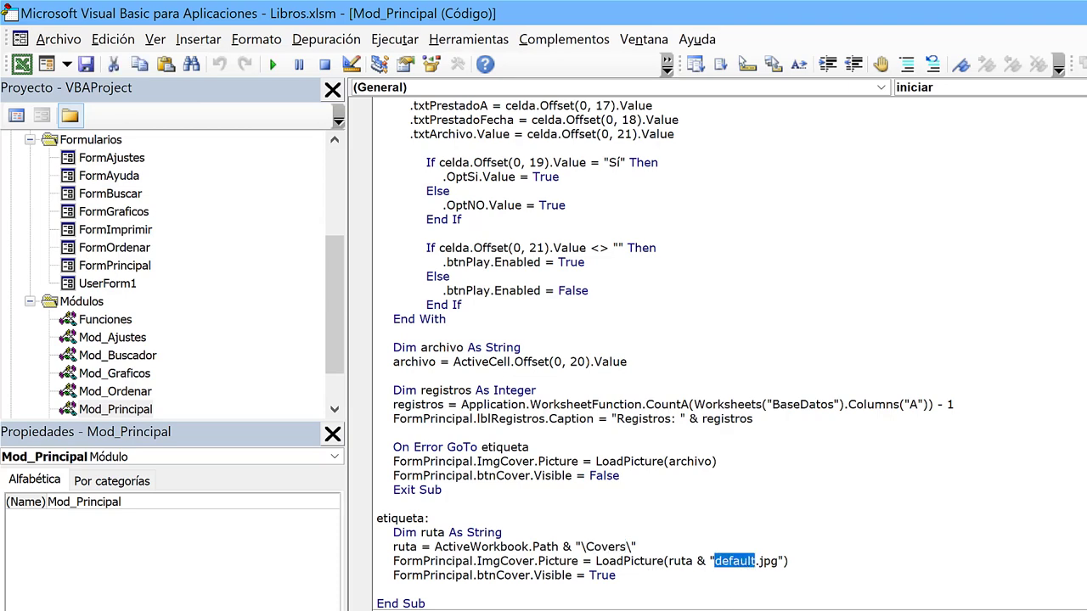
key(alt+Tab)
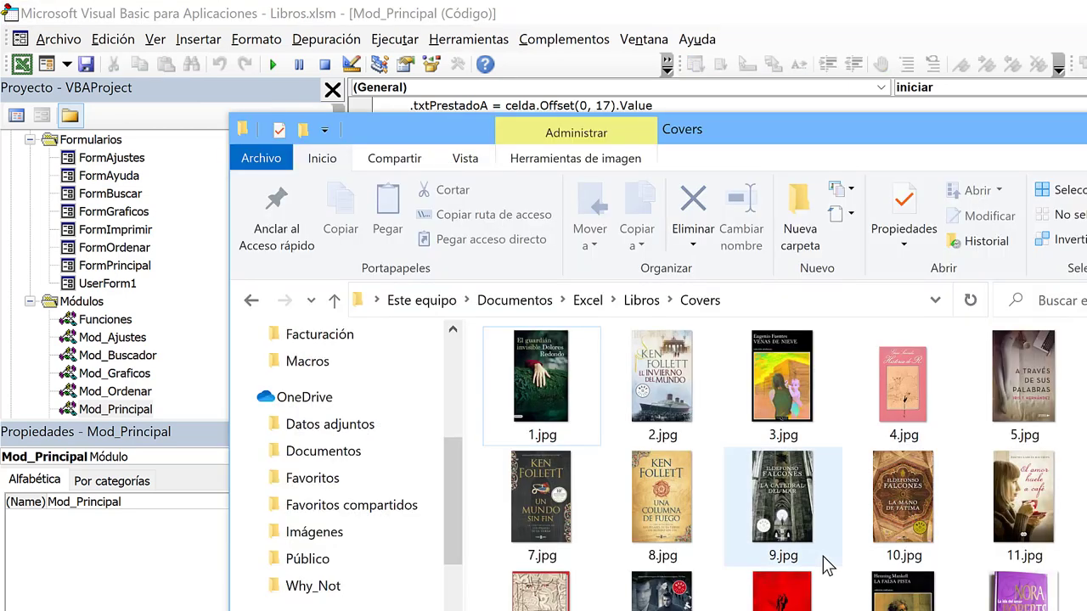
scroll(824, 563, down, 5)
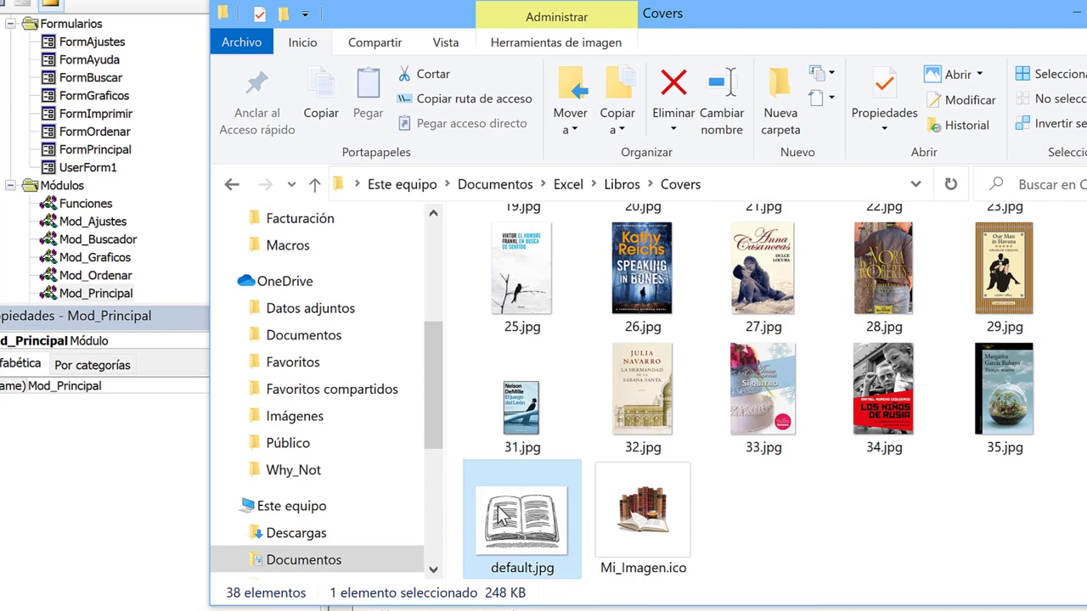
Close the Covers folder and mark ImgCover, Picture and LoadPicture in the fallback line.
mouse_move(516, 536)
click(1079, 21)
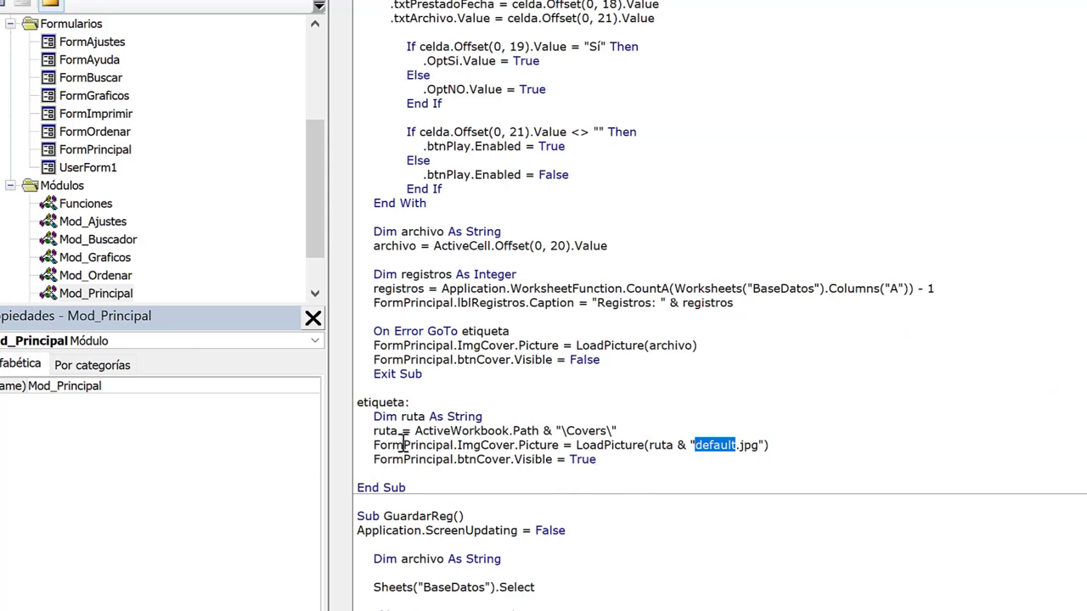
double_click(412, 445)
double_click(488, 445)
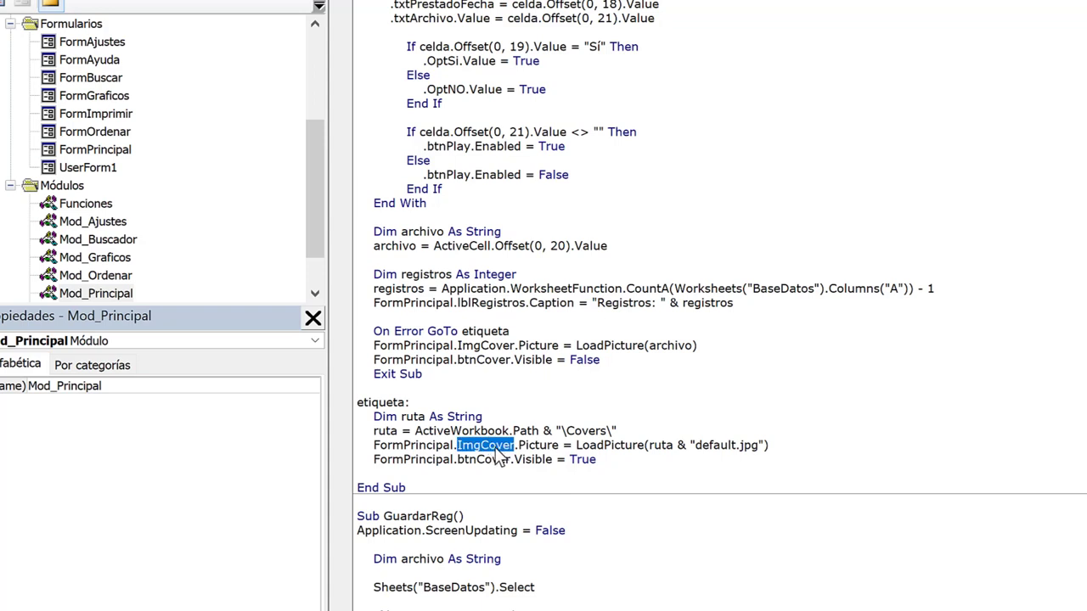
double_click(538, 445)
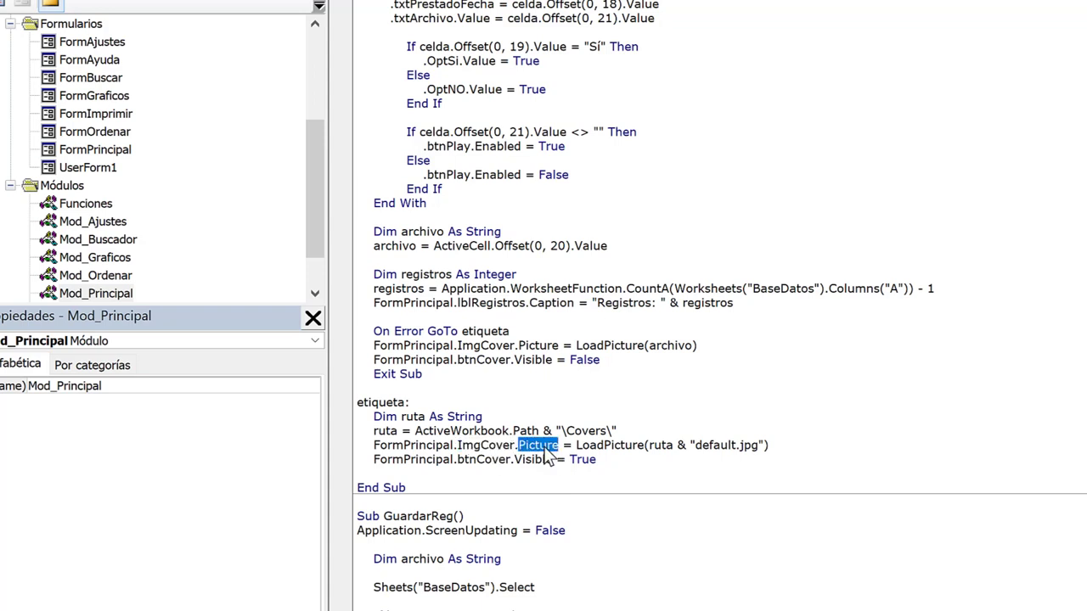
click(613, 445)
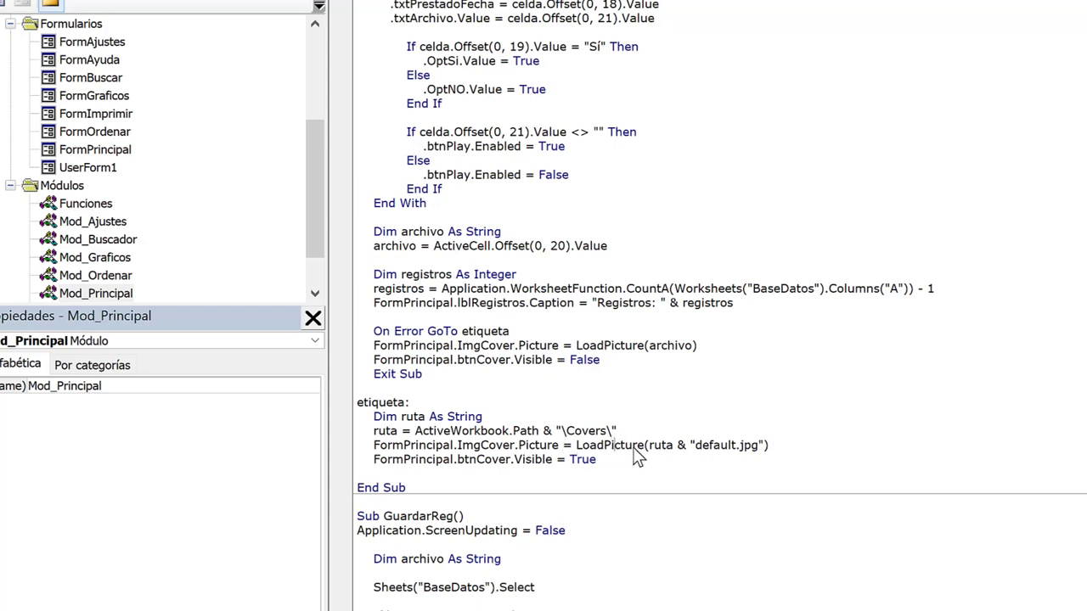
double_click(636, 448)
Mark the ruta Covers path and default file name, then open the FormPrincipal form design.
click(378, 435)
double_click(384, 432)
drag(416, 431, 619, 433)
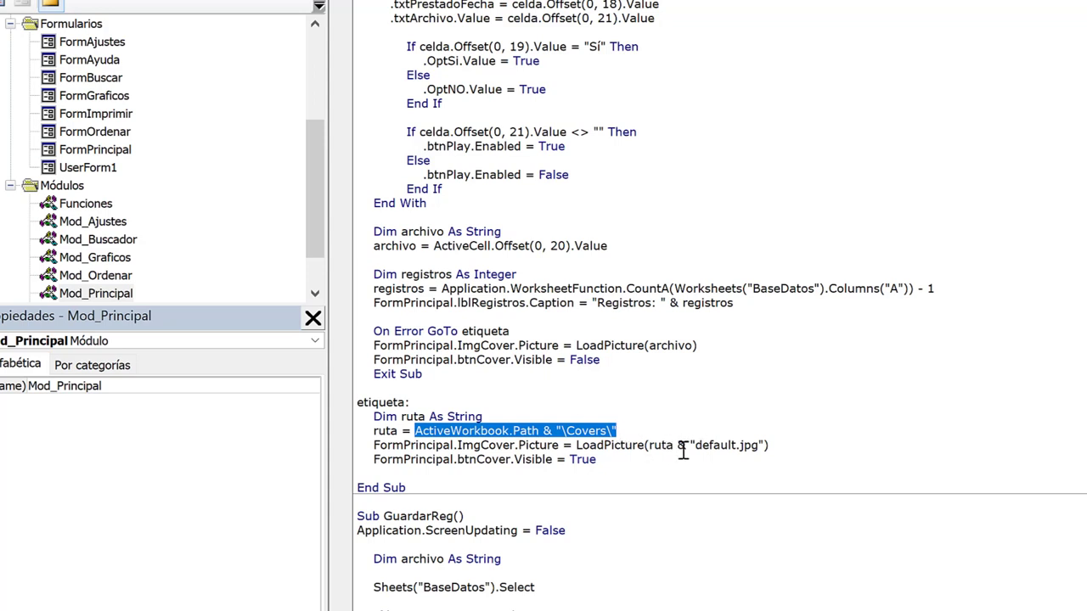
drag(695, 445, 760, 448)
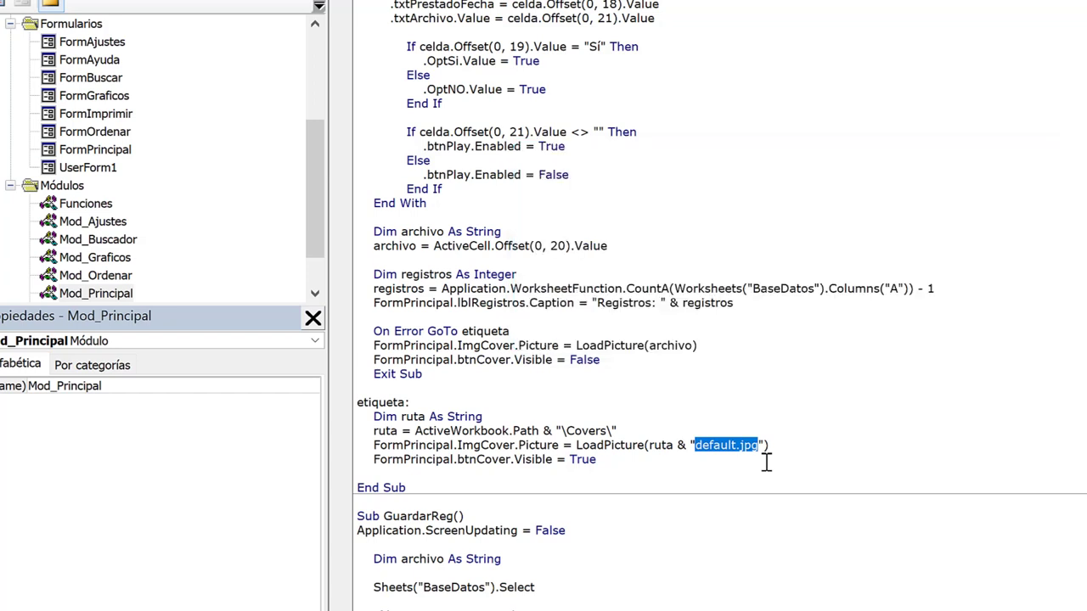
double_click(101, 150)
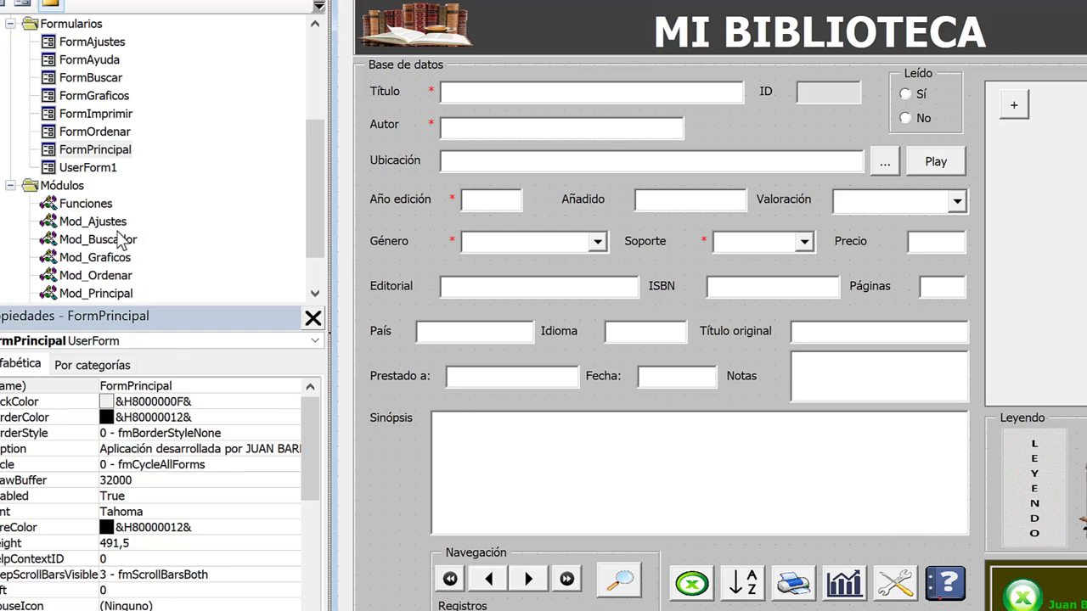
Open FormGraficos's Estadísticas design and select the ImgGenero and ImgPais image controls to check their names.
double_click(78, 98)
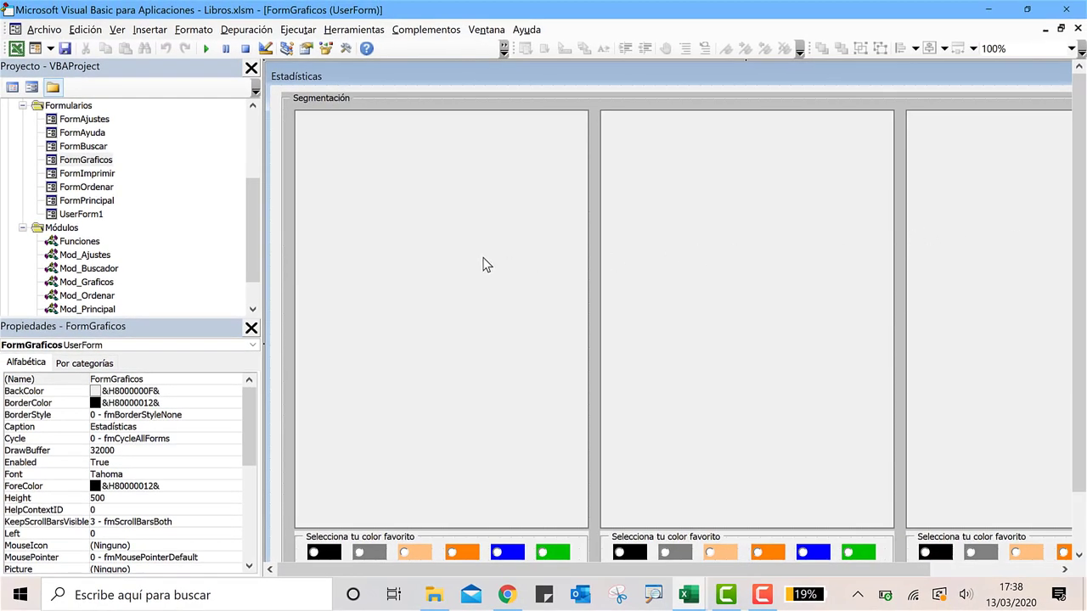
click(483, 260)
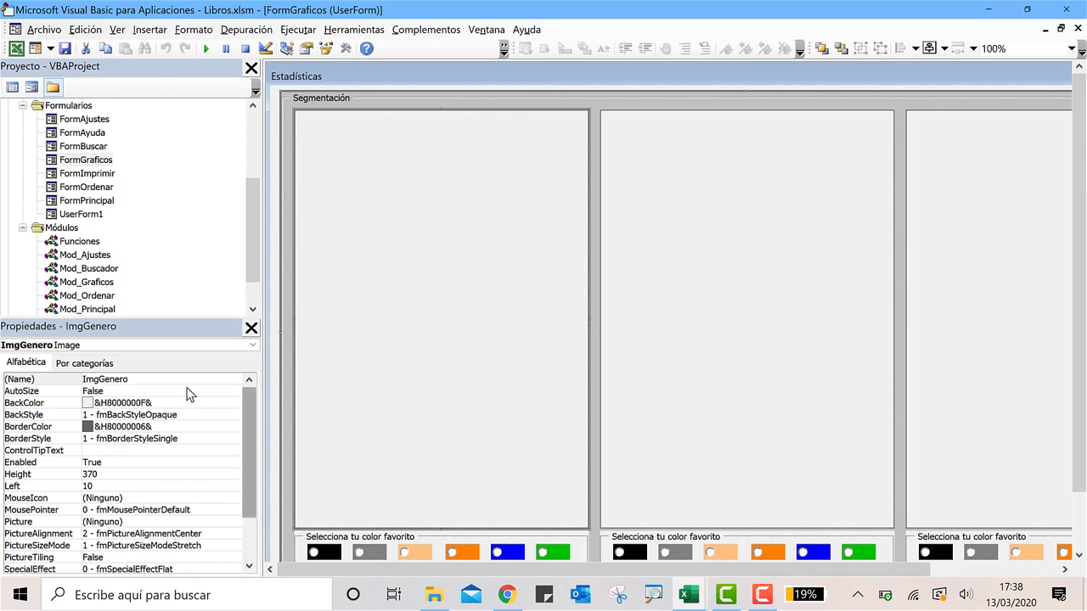
click(45, 379)
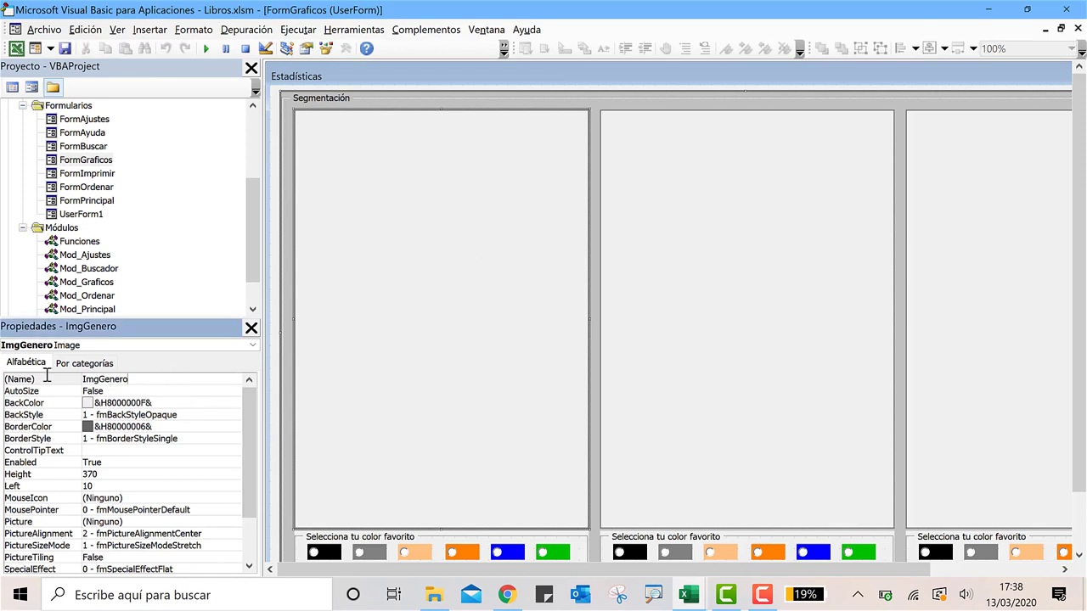
click(720, 348)
click(62, 379)
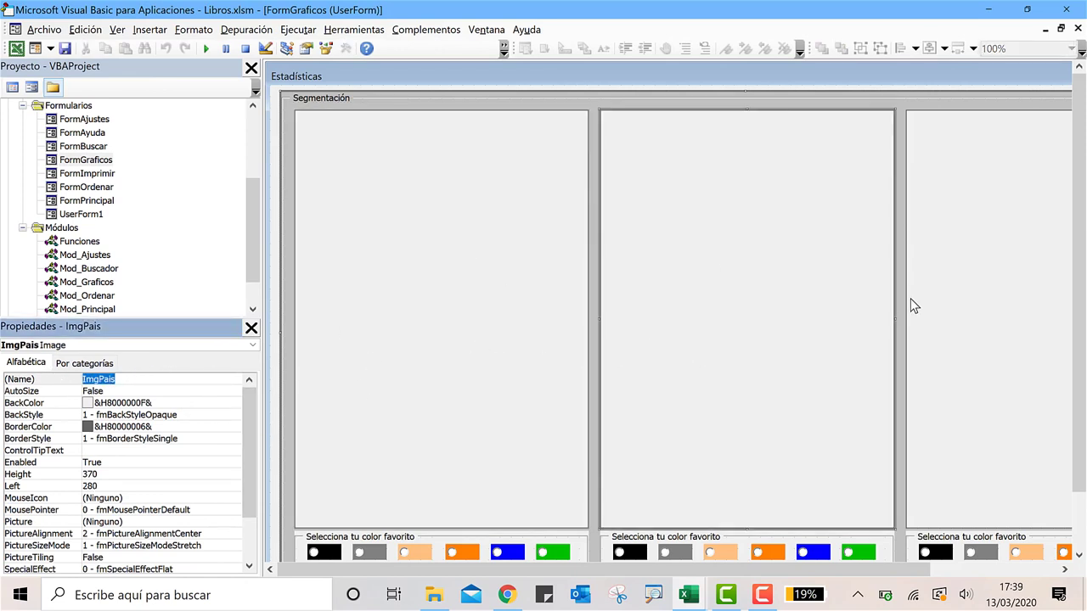